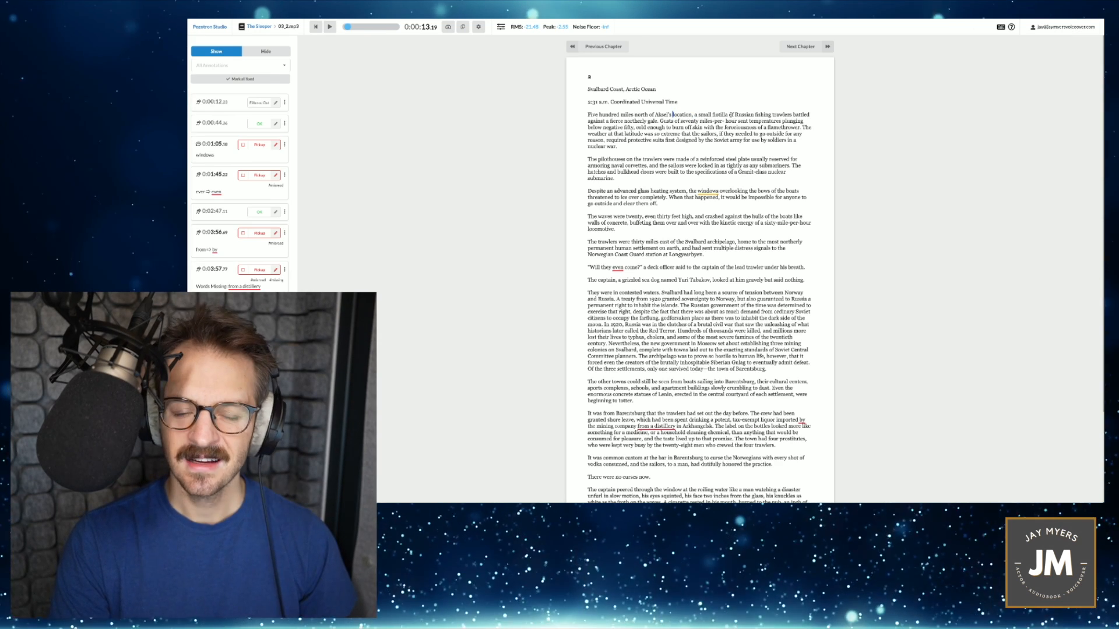
- Start an annotation on the word "Russian" in the first paragraph of the chapter and browse its available tags
{"action": "left_click_drag", "start_coordinate": [748, 115], "coordinate": [758, 115]}
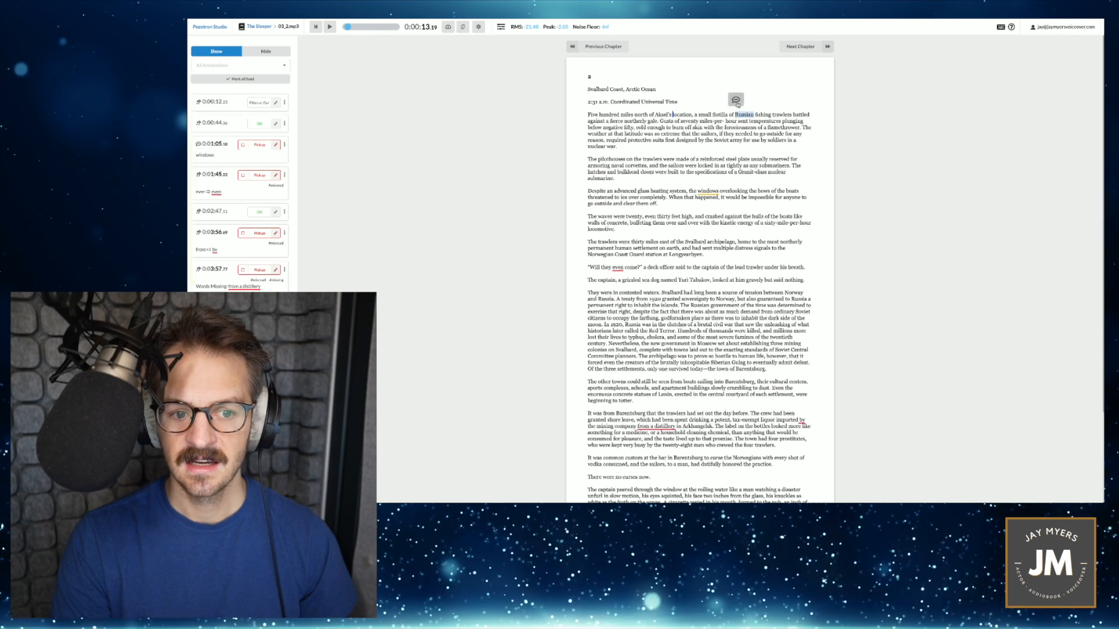
{"action": "left_click", "coordinate": [736, 100]}
{"action": "scroll", "coordinate": [233, 189], "scroll_direction": "down", "scroll_amount": 3}
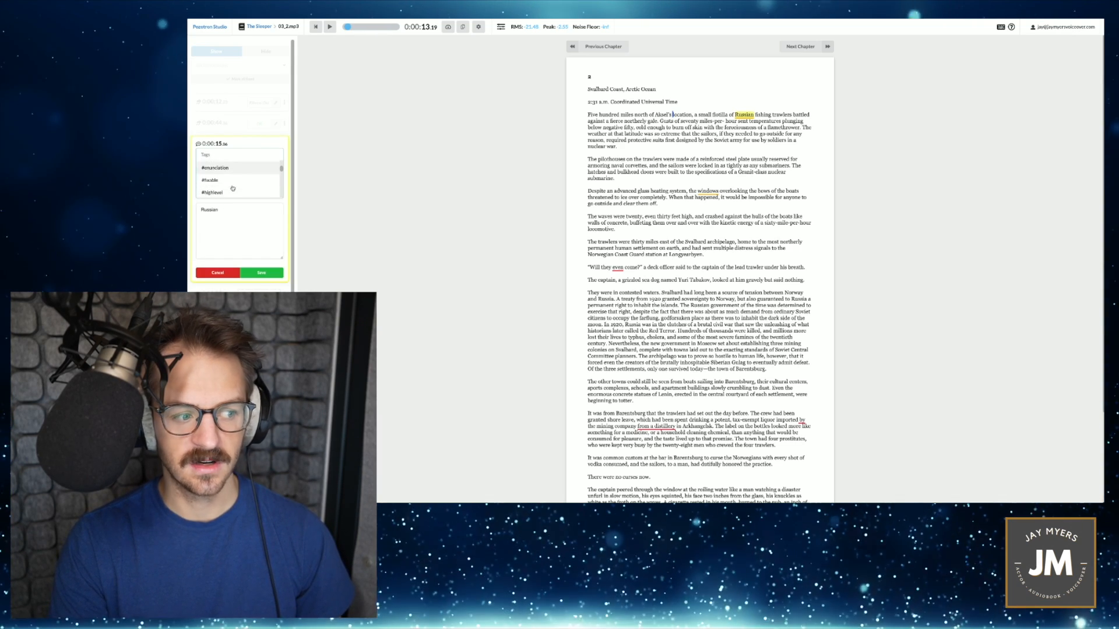
{"action": "scroll", "coordinate": [232, 188], "scroll_direction": "down", "scroll_amount": 4}
{"action": "scroll", "coordinate": [230, 182], "scroll_direction": "down", "scroll_amount": 3}
{"action": "left_click", "coordinate": [273, 235]}
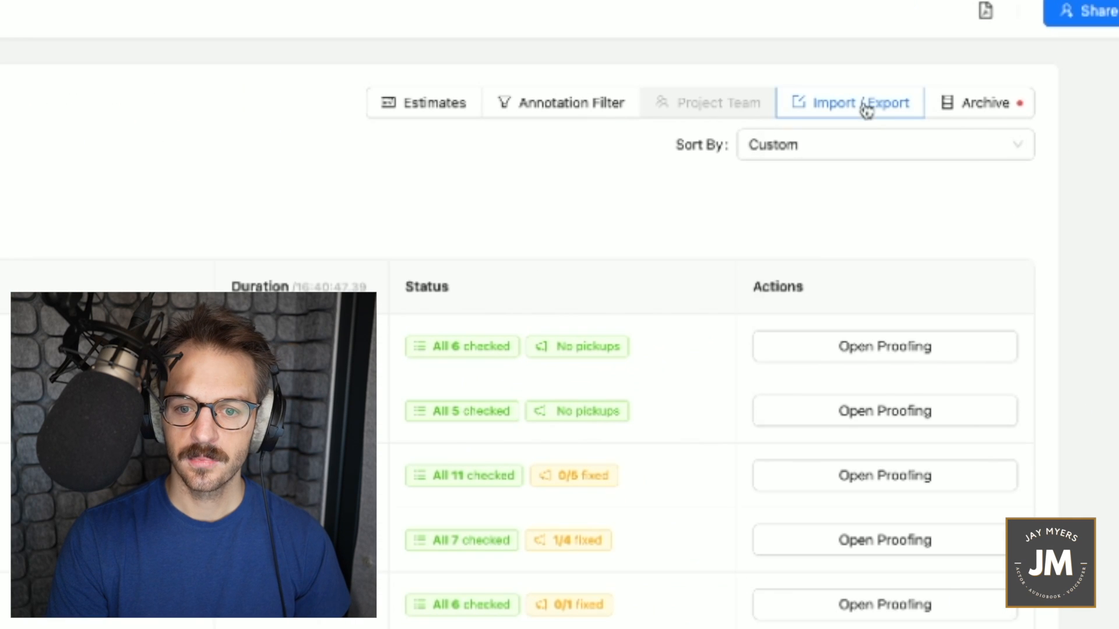
- Set up a book report export of DAW markers for Reaper as single markers, with timestamps relative to the start of the book
{"action": "left_click", "coordinate": [1003, 113]}
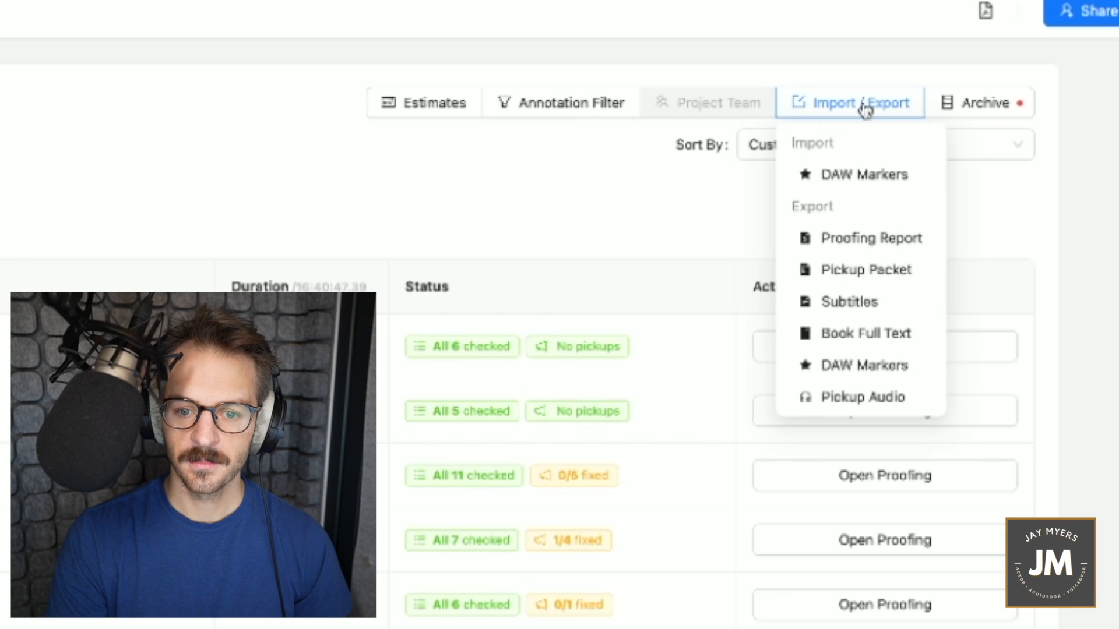
{"action": "left_click", "coordinate": [882, 379]}
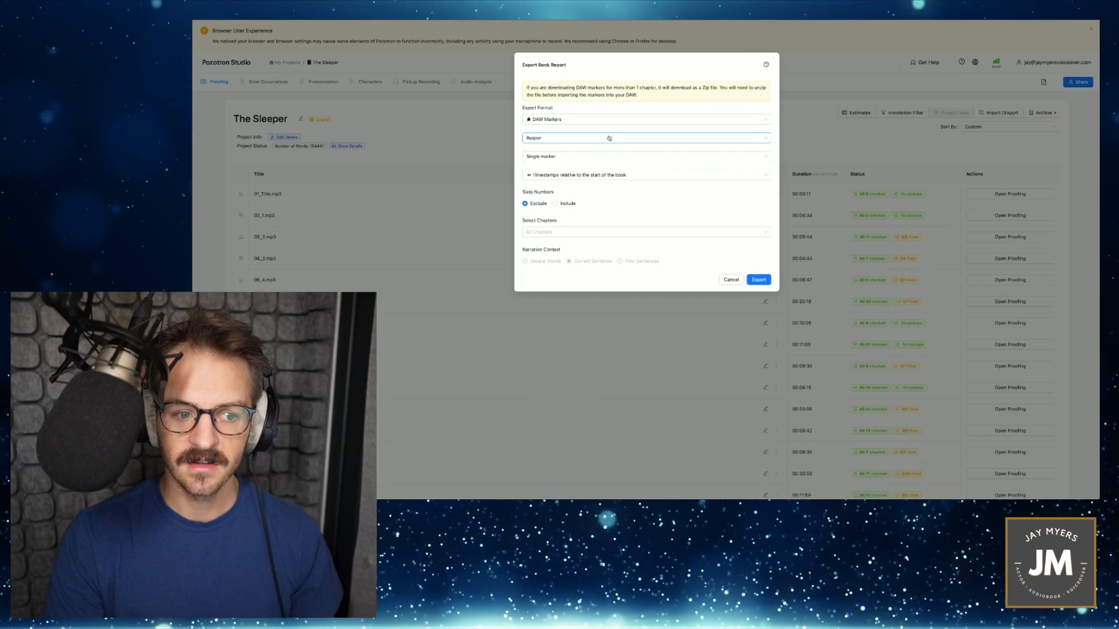
{"action": "left_click", "coordinate": [609, 138]}
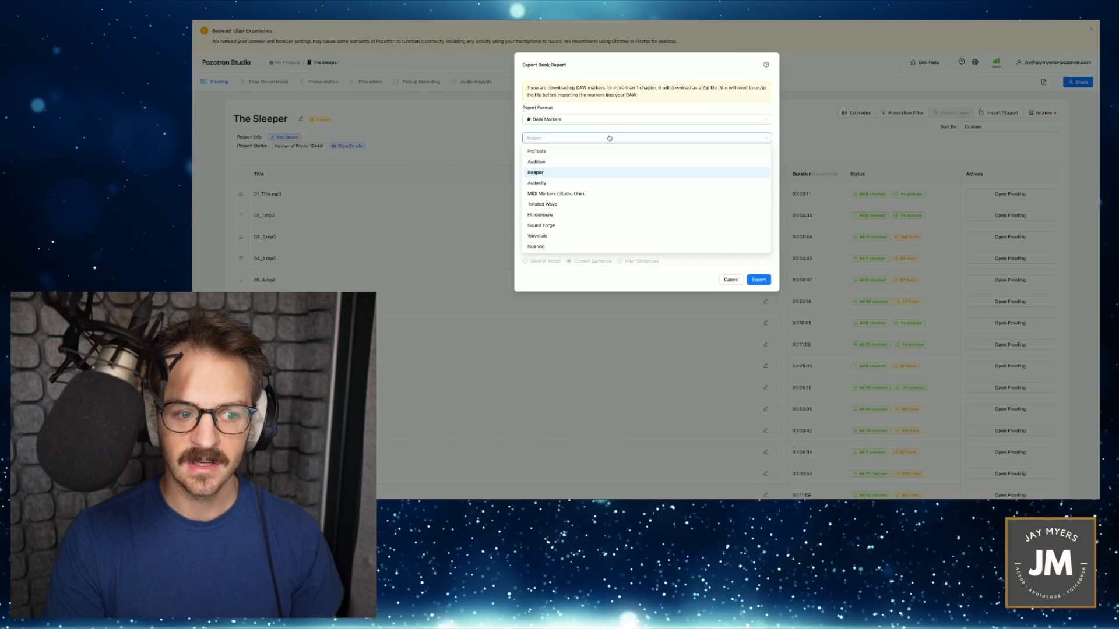
{"action": "left_click", "coordinate": [581, 173]}
{"action": "left_click", "coordinate": [606, 178]}
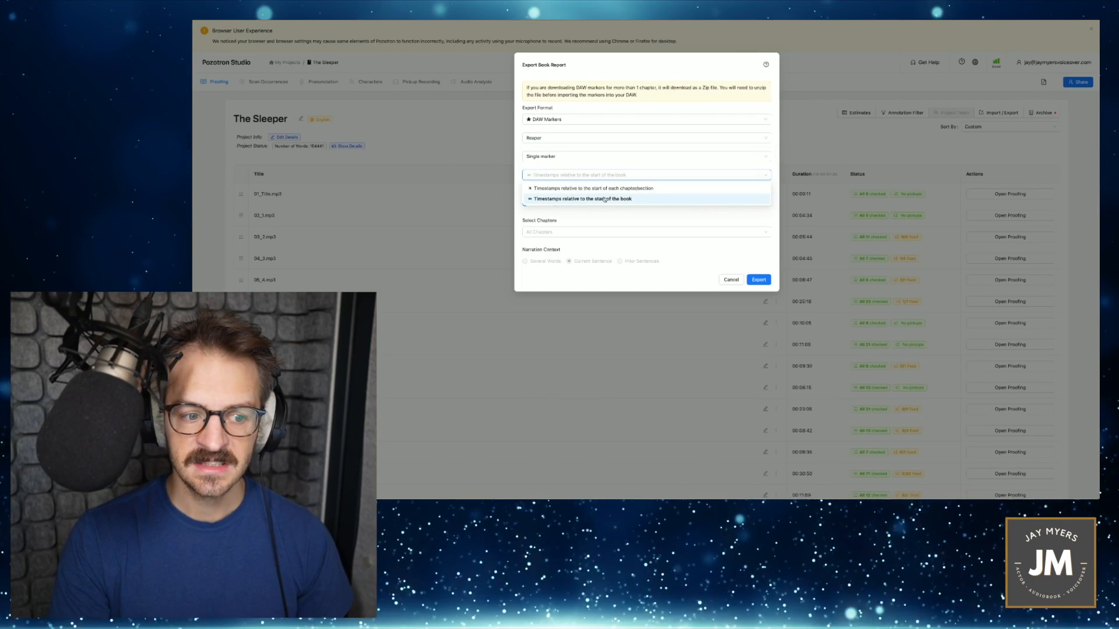
{"action": "left_click", "coordinate": [606, 199]}
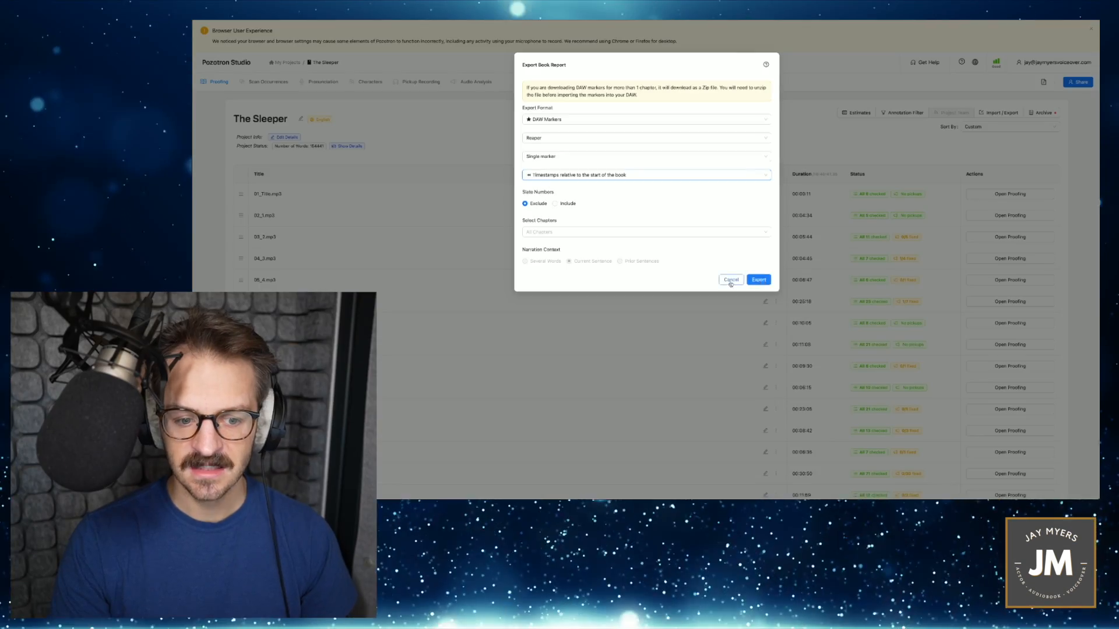
{"action": "left_click", "coordinate": [731, 280]}
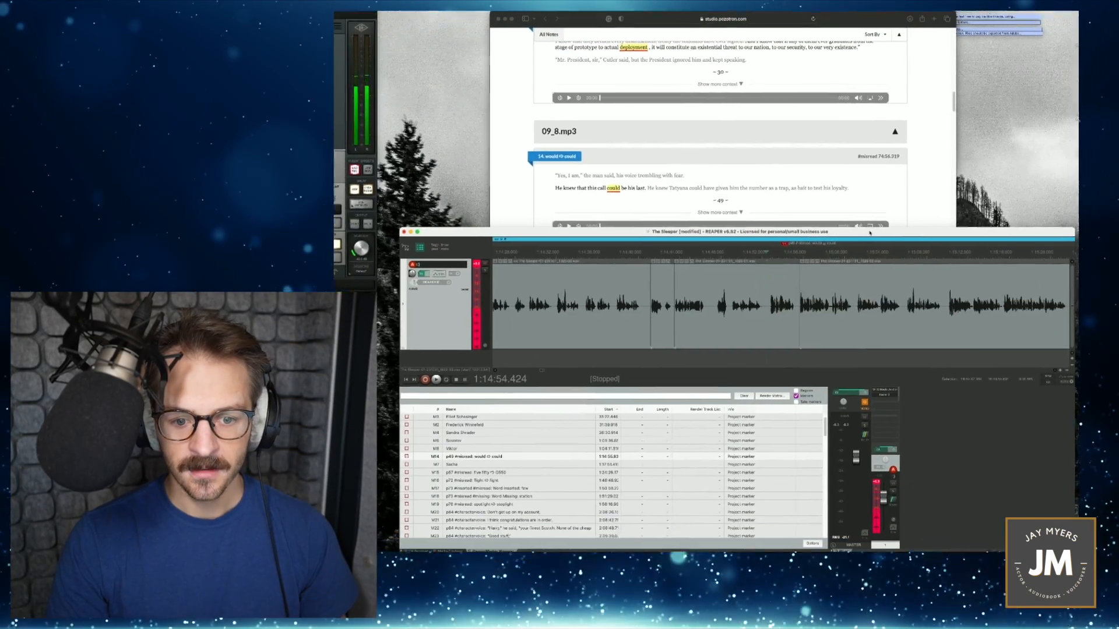
- Switch to REAPER, expand its window and enlarge the Region/Marker Manager to show more of the marker list
{"action": "double_click", "coordinate": [870, 232]}
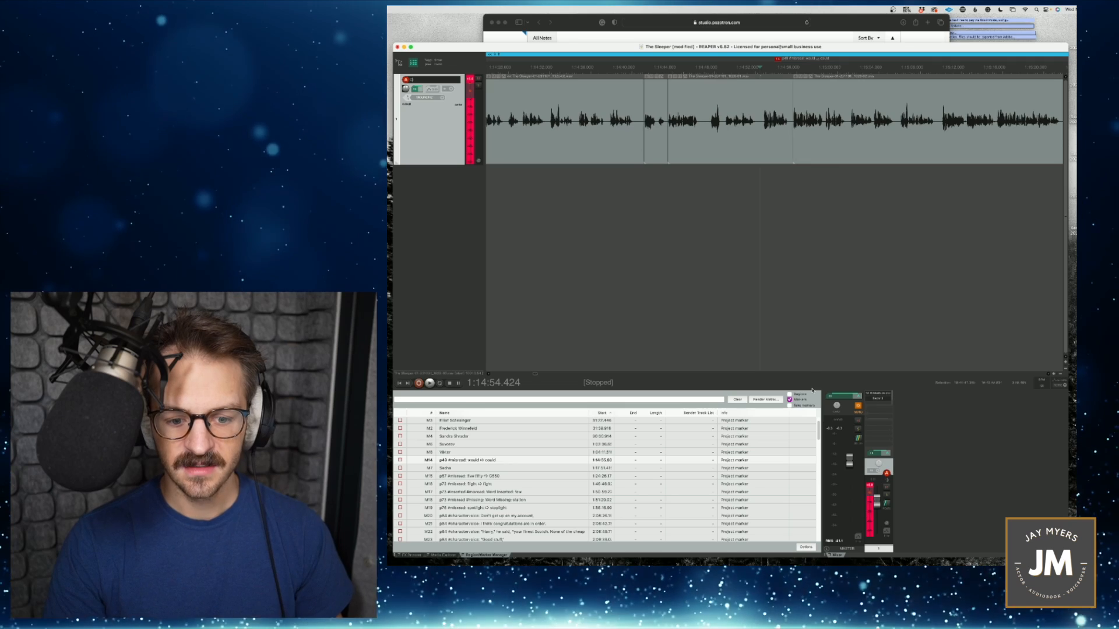
{"action": "left_click_drag", "start_coordinate": [812, 376], "coordinate": [809, 225]}
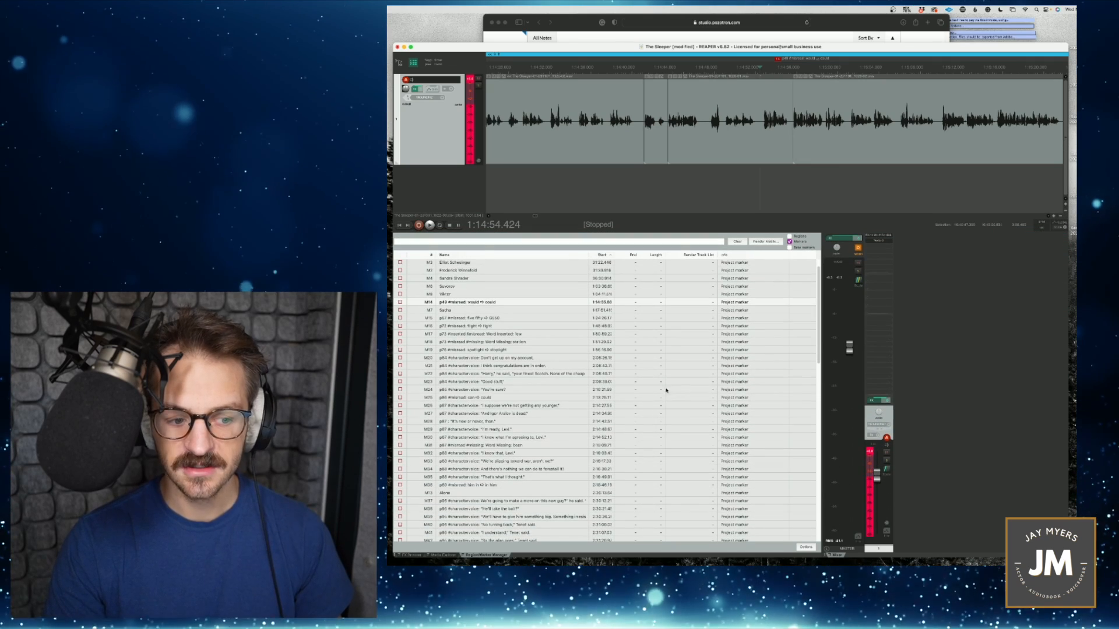
{"action": "right_click", "coordinate": [571, 290]}
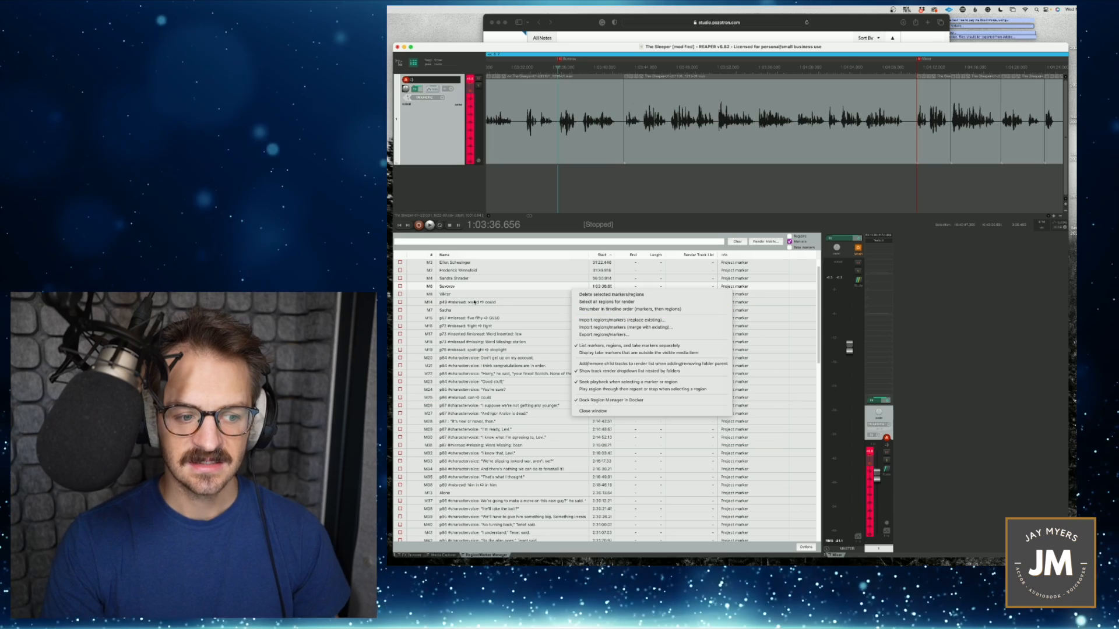
{"action": "left_click", "coordinate": [556, 236]}
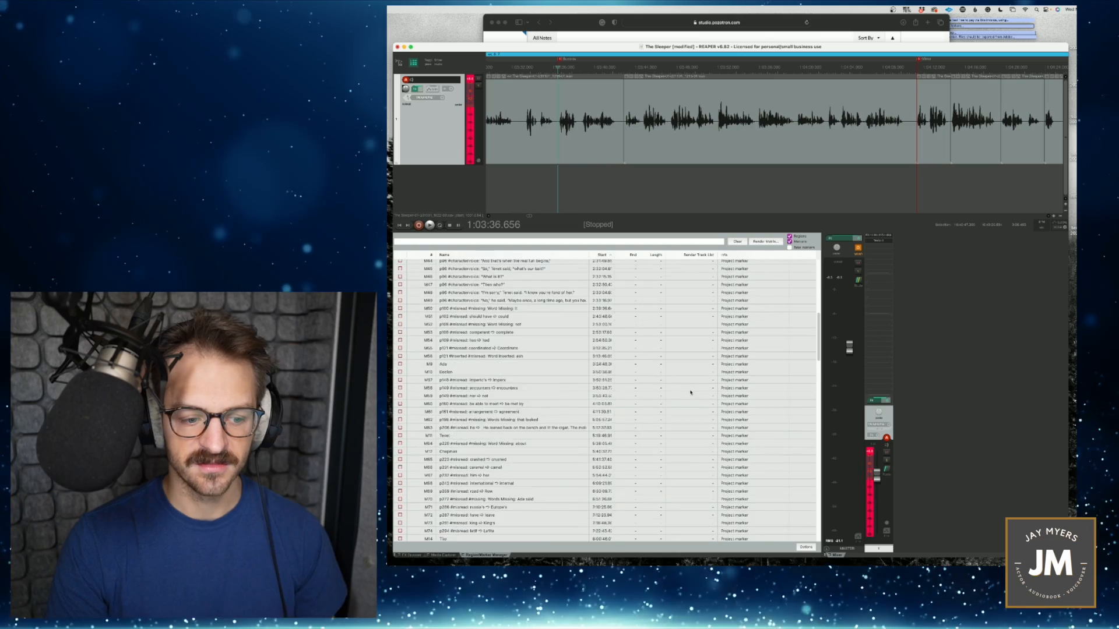
- Look through the project's chapter regions in the Region/Marker Manager and limit the list to markers only
{"action": "scroll", "coordinate": [689, 392], "scroll_direction": "down", "scroll_amount": 5}
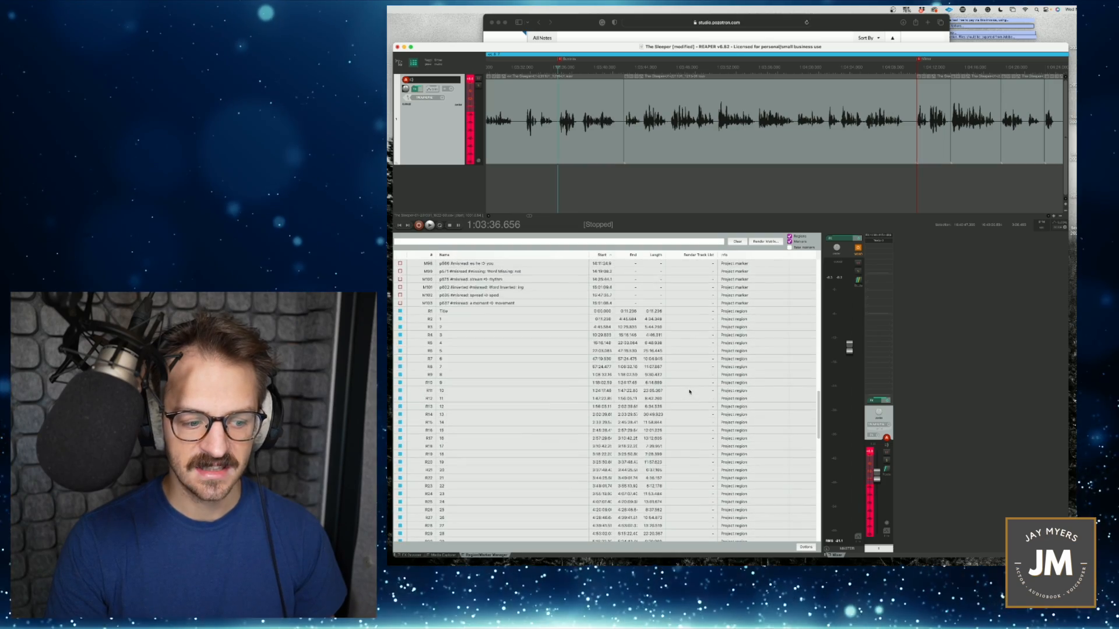
{"action": "scroll", "coordinate": [694, 388], "scroll_direction": "down", "scroll_amount": 5}
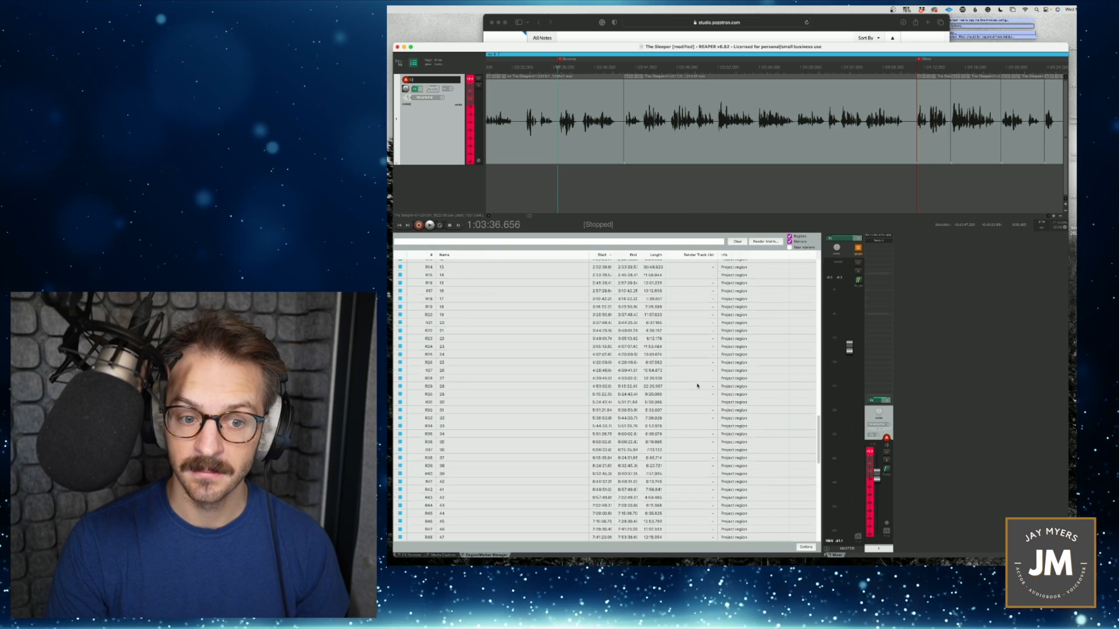
{"action": "left_click", "coordinate": [789, 237]}
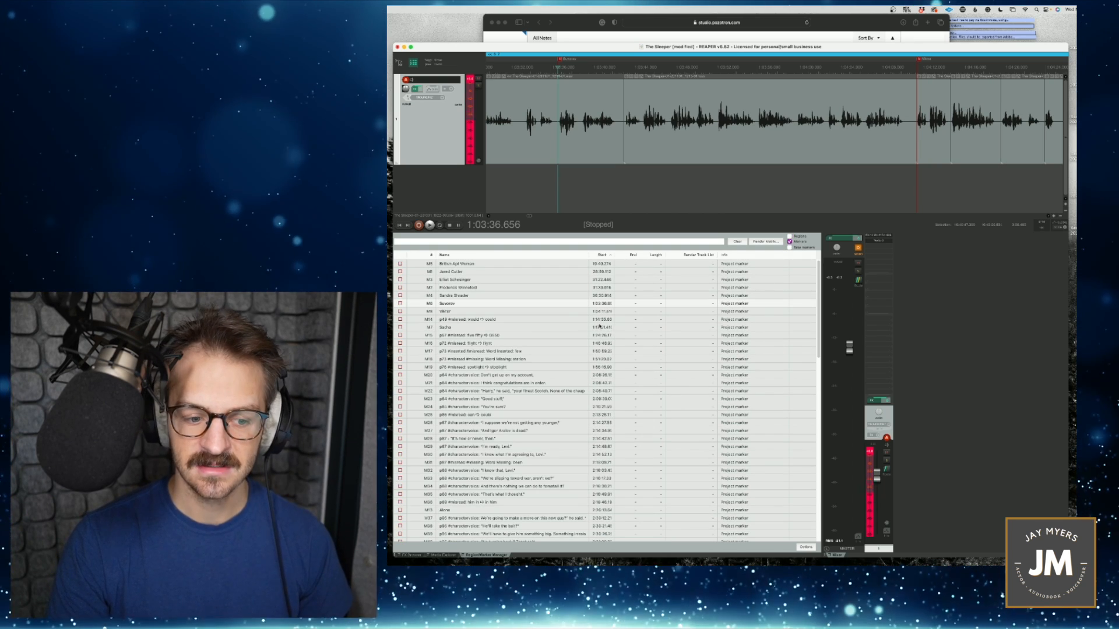
- Try to import the-sleeper-pozotron-markers.csv from Downloads, merging it with the existing regions and markers
{"action": "right_click", "coordinate": [571, 312]}
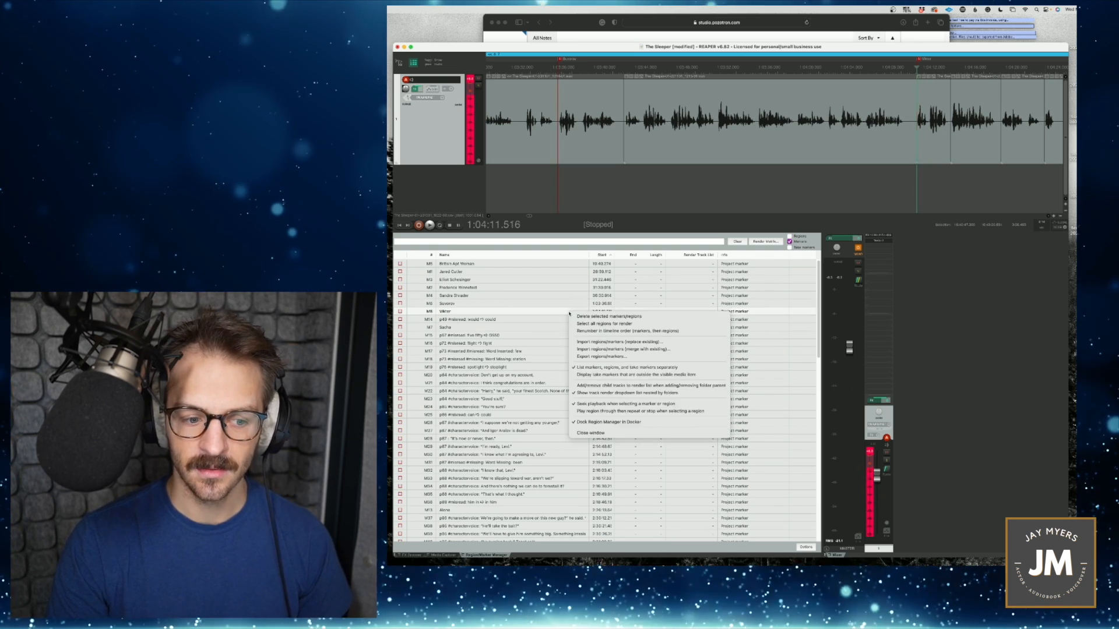
{"action": "left_click", "coordinate": [634, 350]}
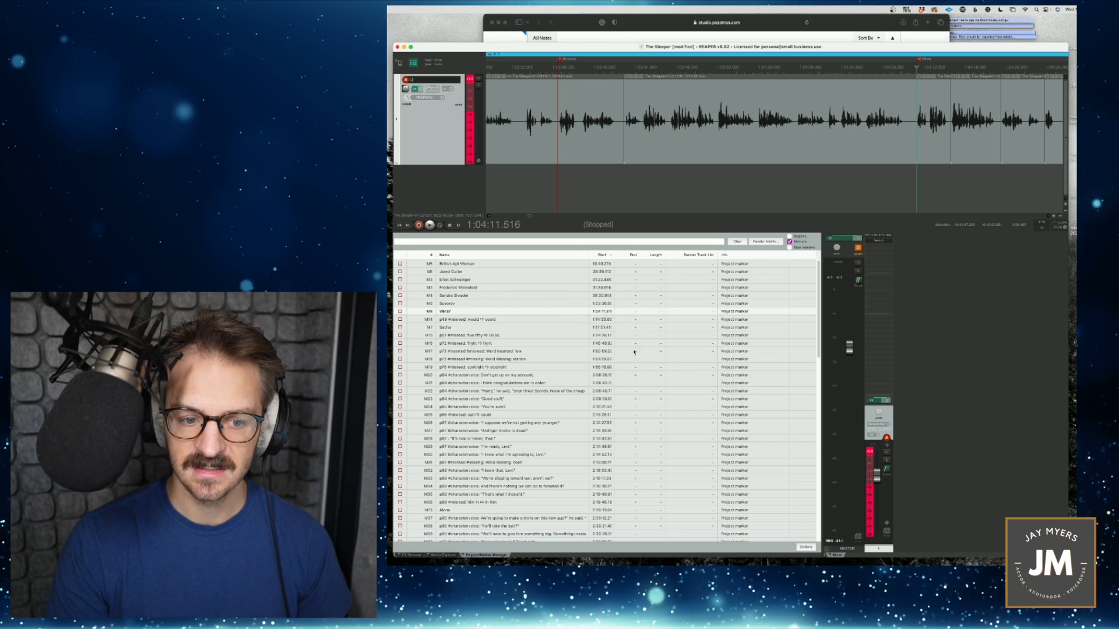
{"action": "left_click", "coordinate": [440, 176]}
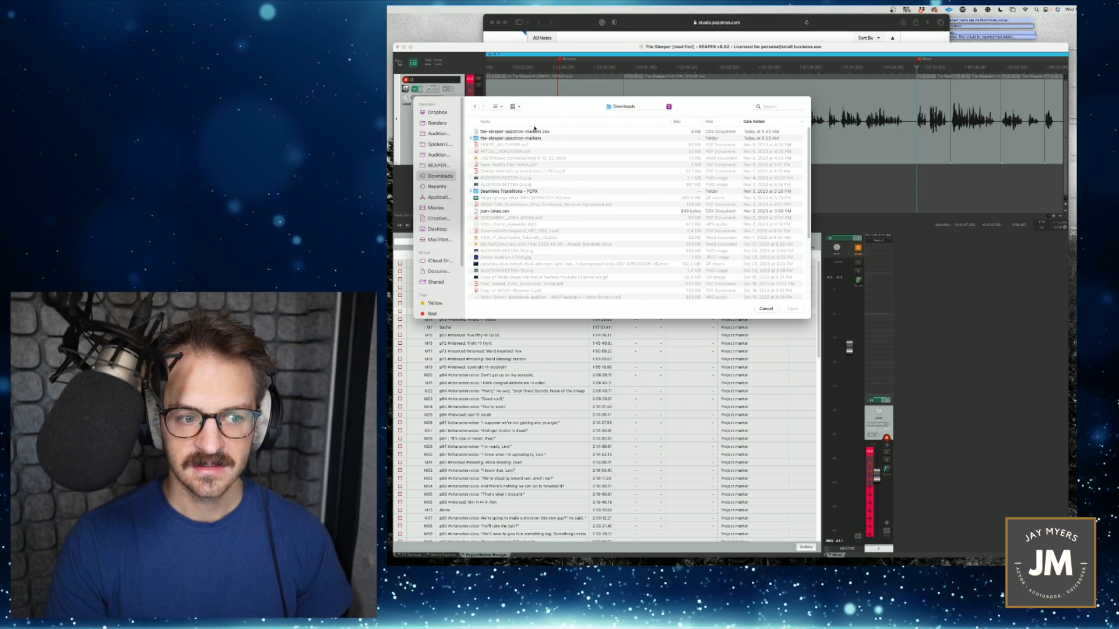
{"action": "left_click", "coordinate": [531, 133]}
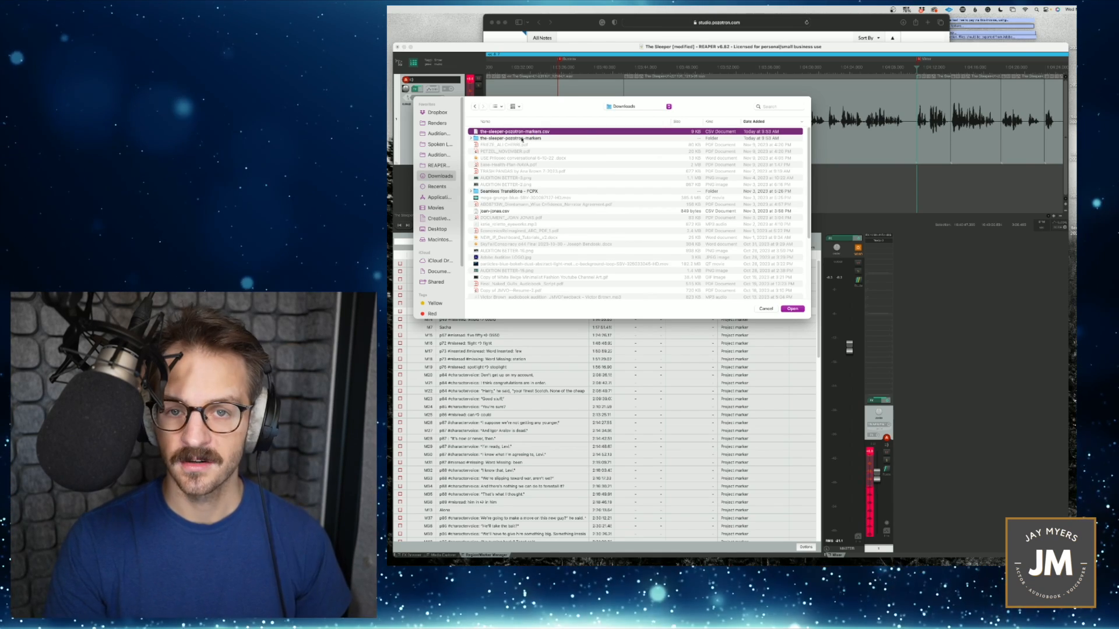
{"action": "left_click", "coordinate": [764, 310]}
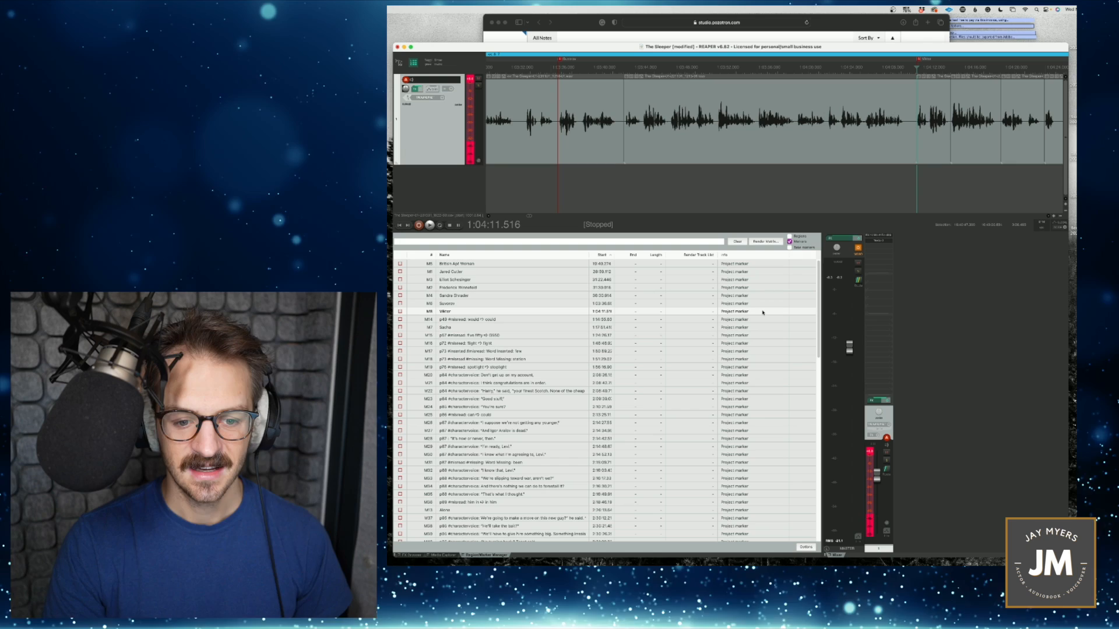
- Go through the misread markers in the project, from the page 57 "five fifty" marker to the "spotlight" marker
{"action": "scroll", "coordinate": [554, 381], "scroll_direction": "down", "scroll_amount": 2}
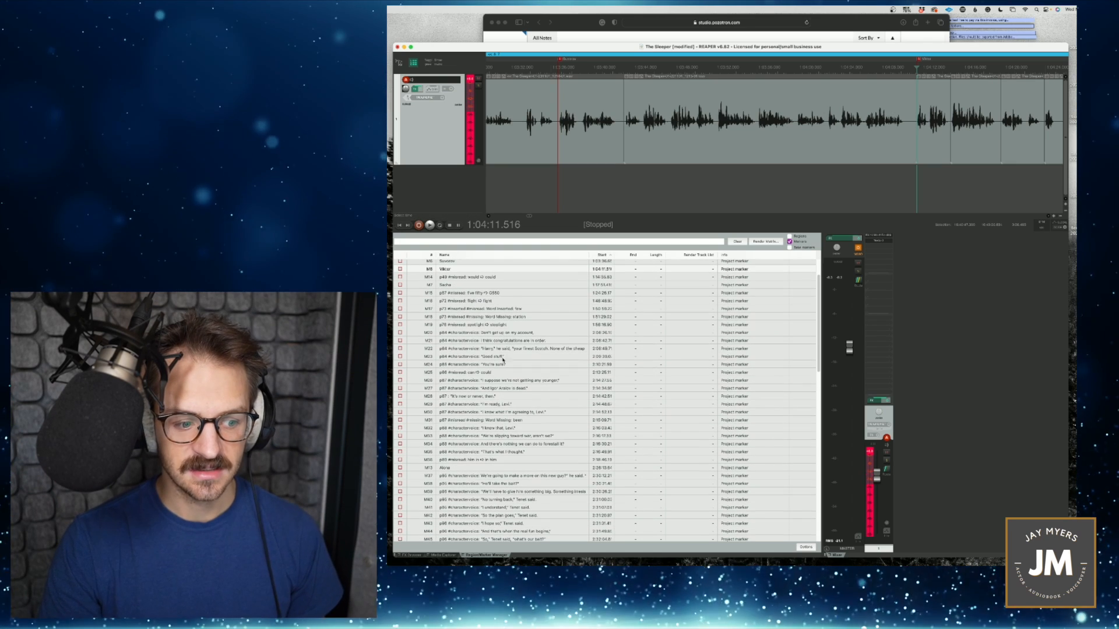
{"action": "left_click", "coordinate": [484, 293]}
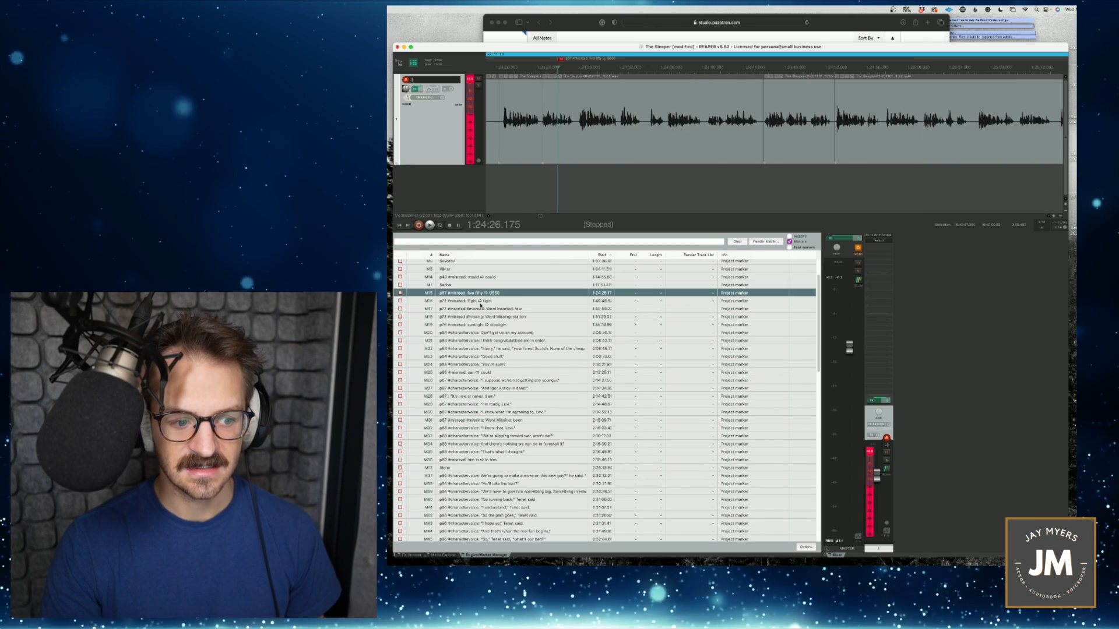
{"action": "left_click", "coordinate": [483, 309]}
{"action": "left_click", "coordinate": [483, 323]}
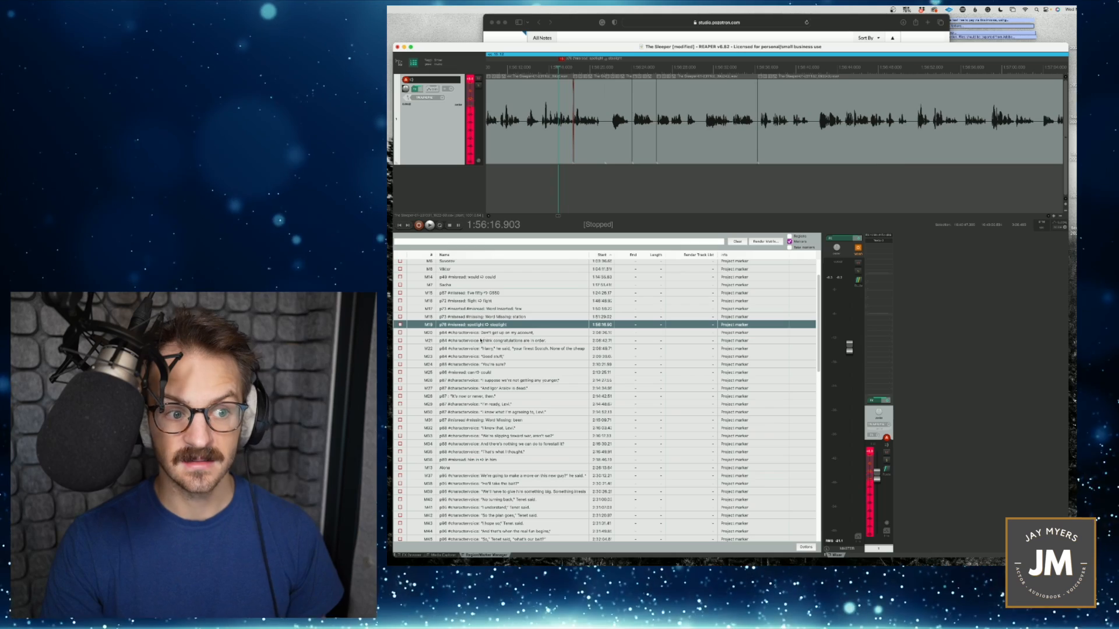
{"action": "scroll", "coordinate": [502, 344], "scroll_direction": "up", "scroll_amount": 2}
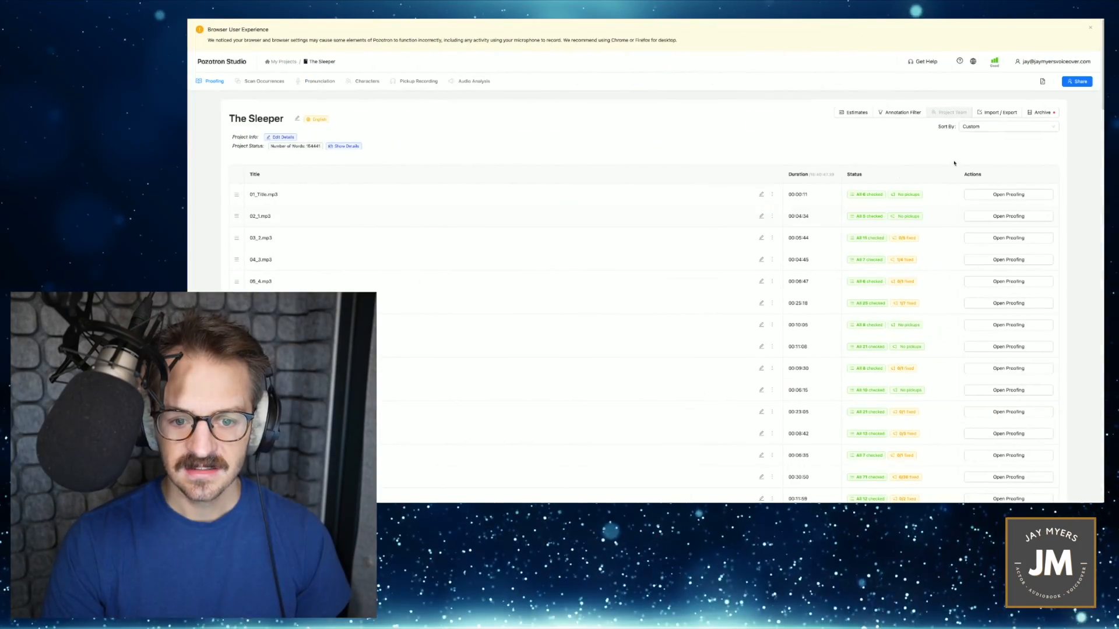
- Switch to Pozotron Studio and export The Sleeper's pickup packet as an Online Version with current-sentence narration context
{"action": "left_click", "coordinate": [1002, 113]}
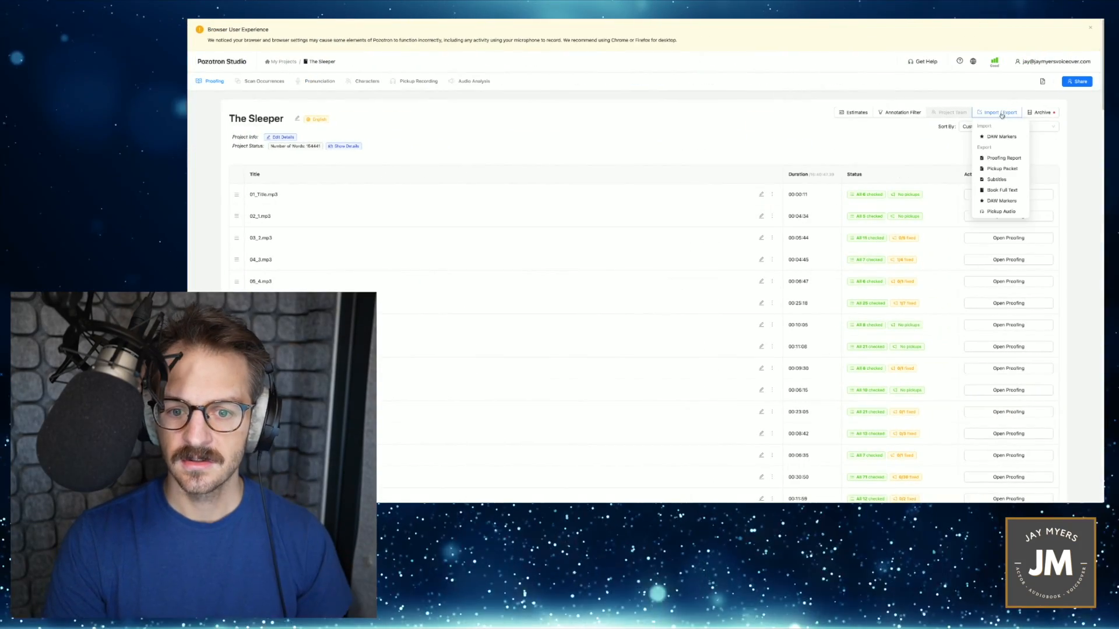
{"action": "left_click", "coordinate": [1002, 169]}
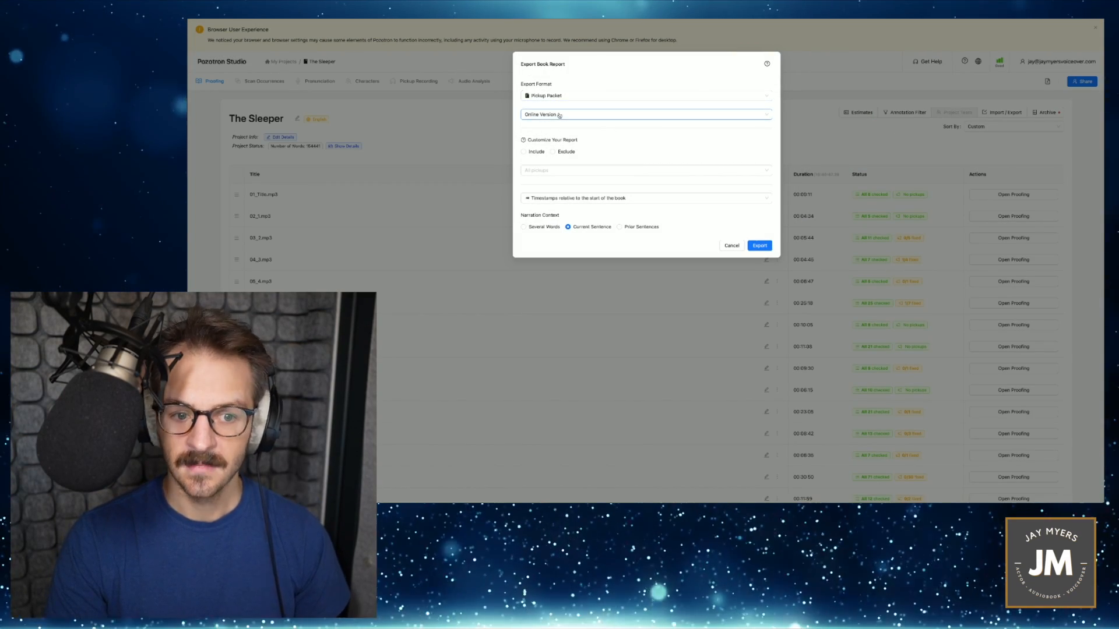
{"action": "left_click", "coordinate": [758, 245]}
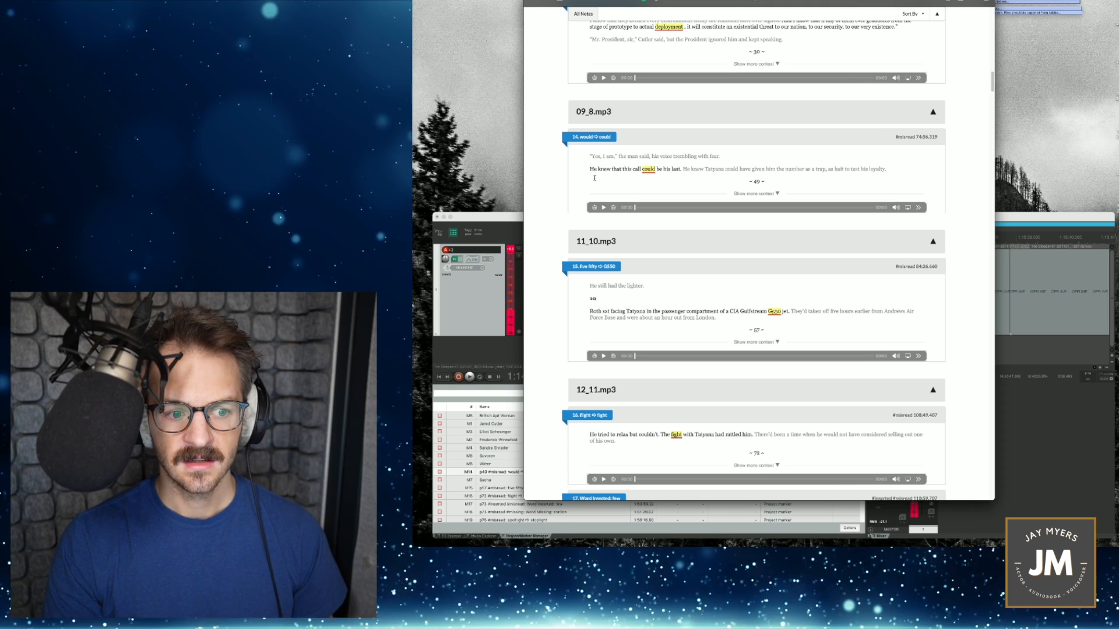
- Listen to pickup 14 (would/could) of 09_8.mp3 in the pickup packet, and play the same passage in REAPER
{"action": "left_click", "coordinate": [605, 208]}
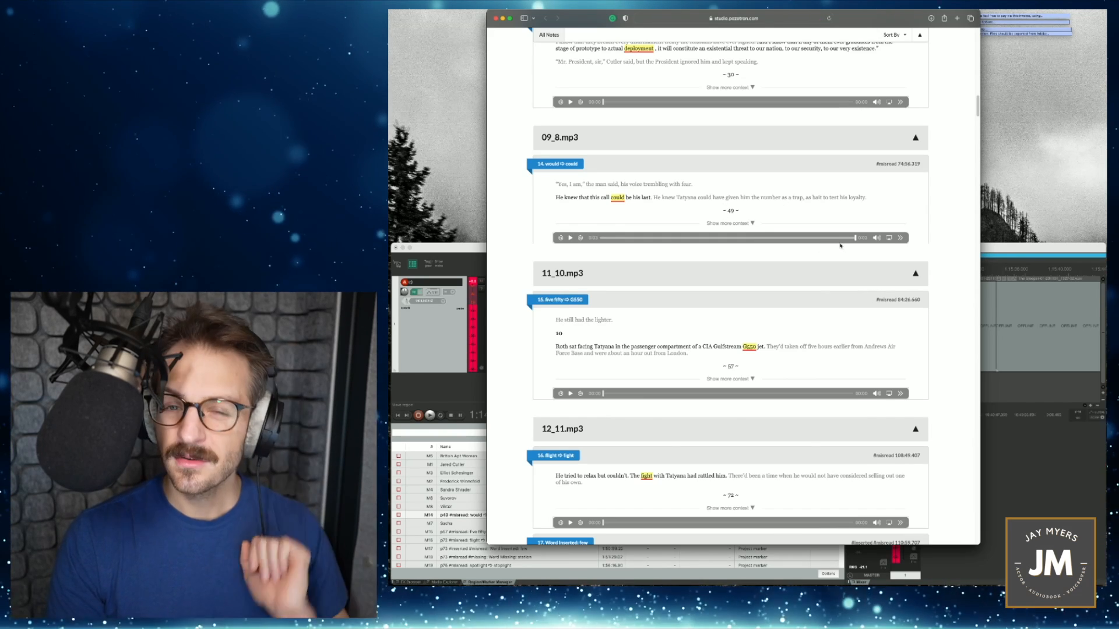
{"action": "left_click", "coordinate": [965, 249]}
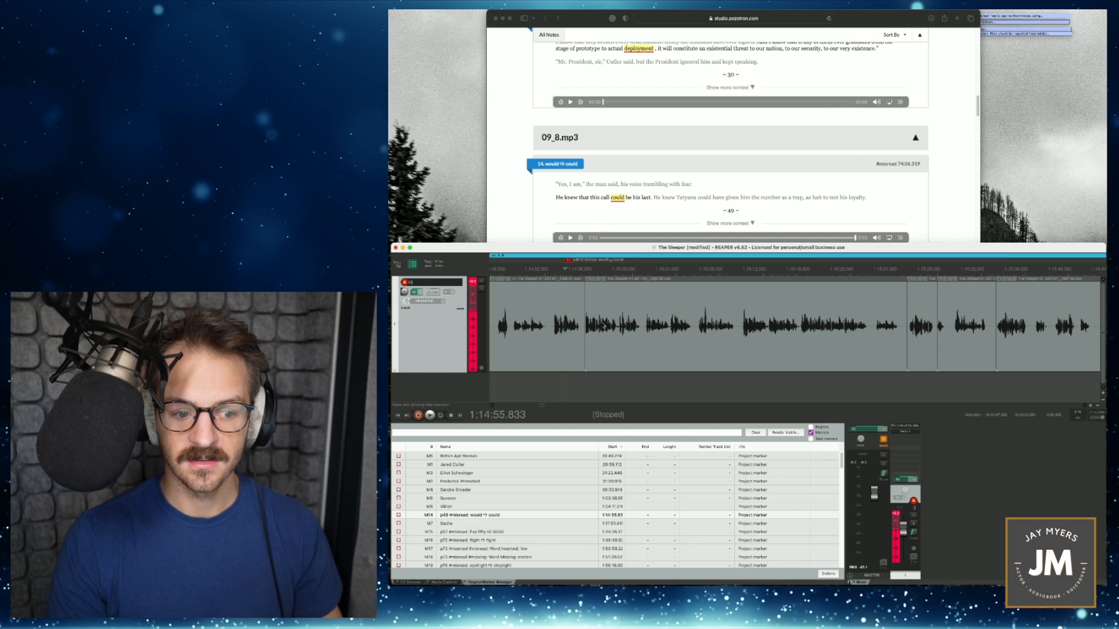
{"action": "scroll", "coordinate": [569, 328], "scroll_direction": "up", "scroll_amount": 1}
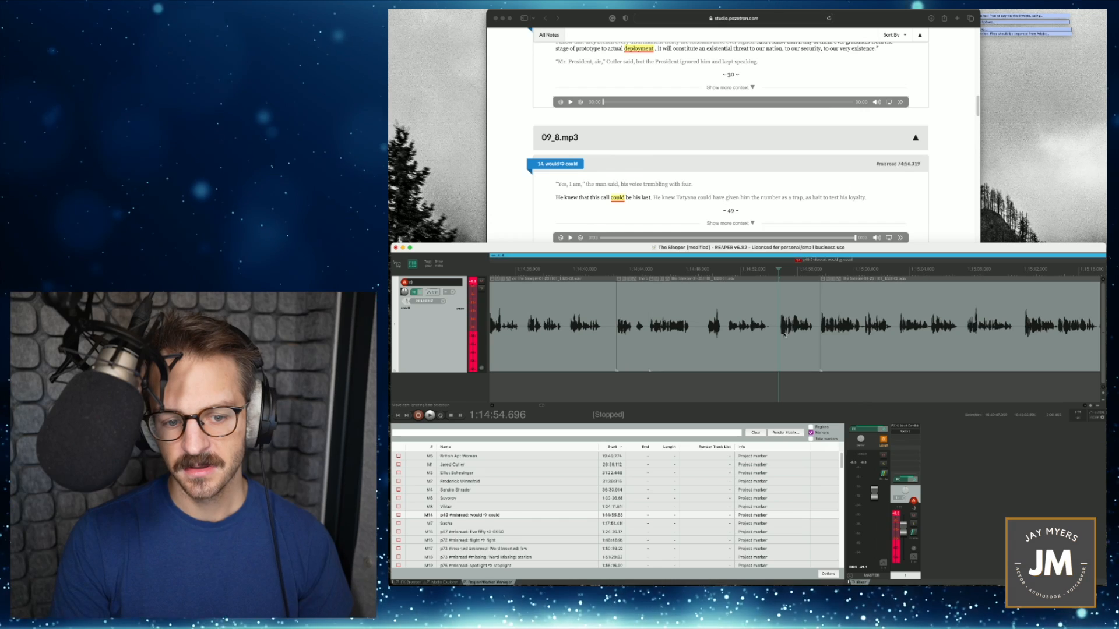
{"action": "key", "text": "space"}
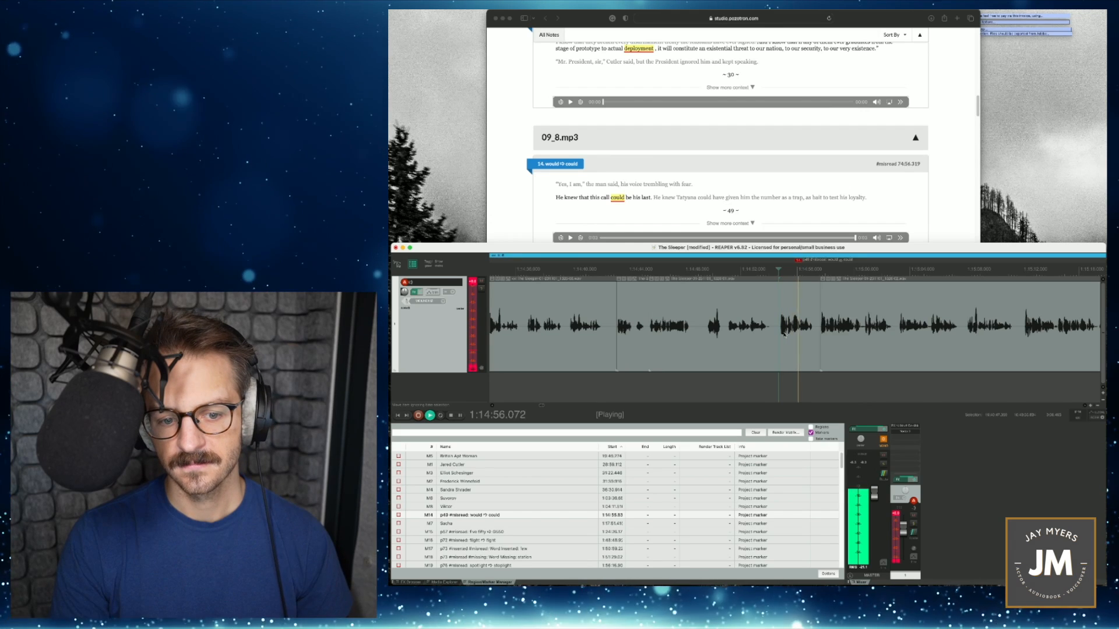
{"action": "key", "text": "space"}
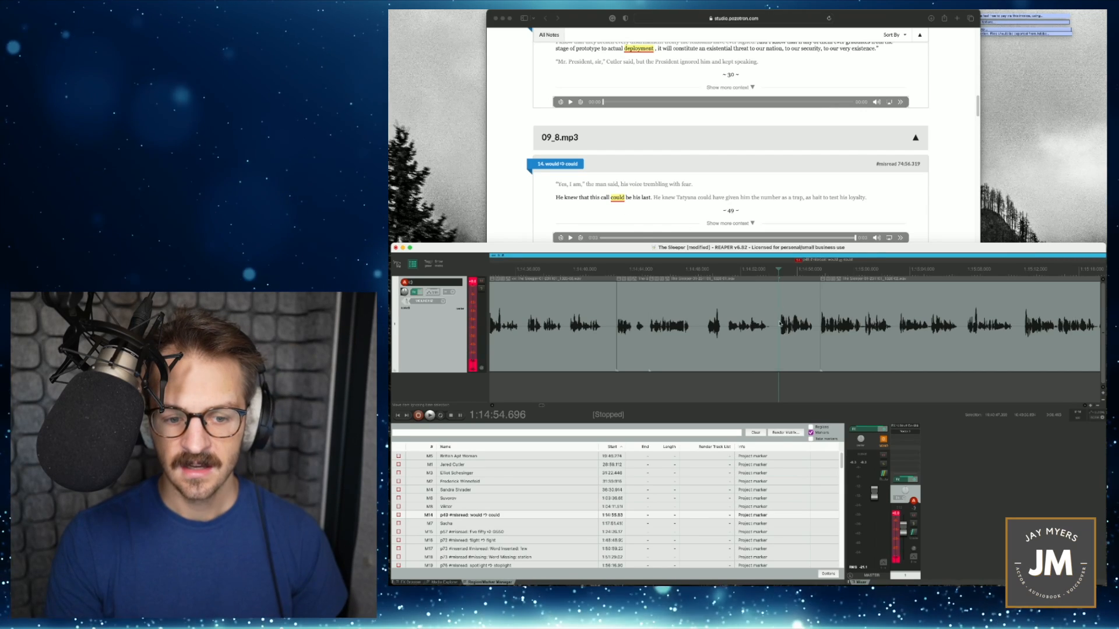
- Record the line "He knew that this call could be his last" over the misread passage, and place the cursor shortly before it
{"action": "left_click", "coordinate": [779, 325]}
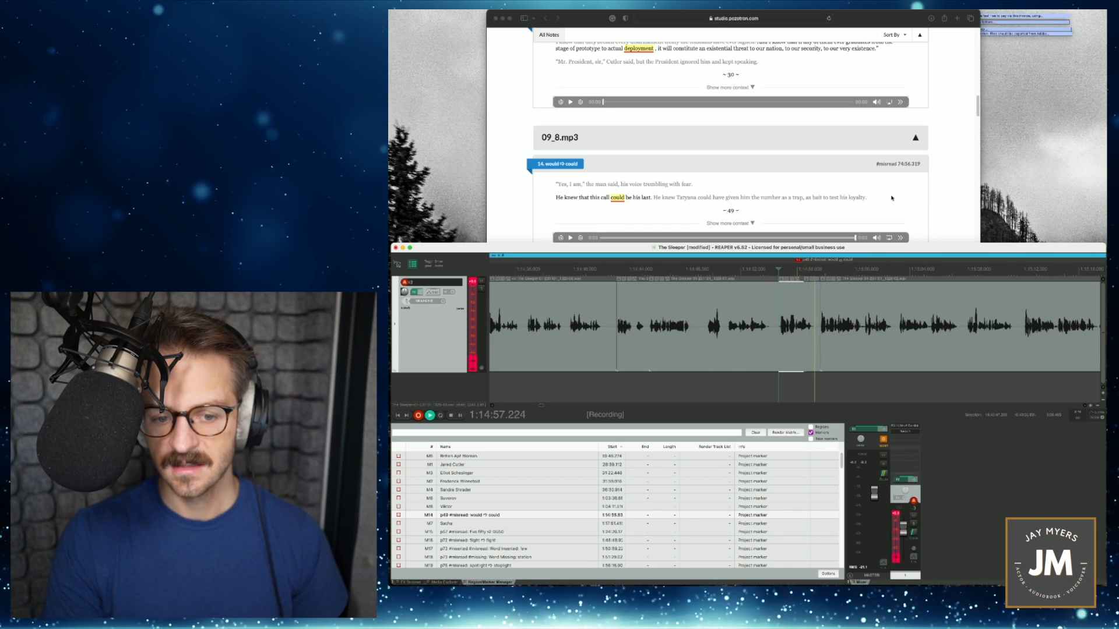
{"action": "key", "text": "space"}
{"action": "left_click", "coordinate": [742, 269]}
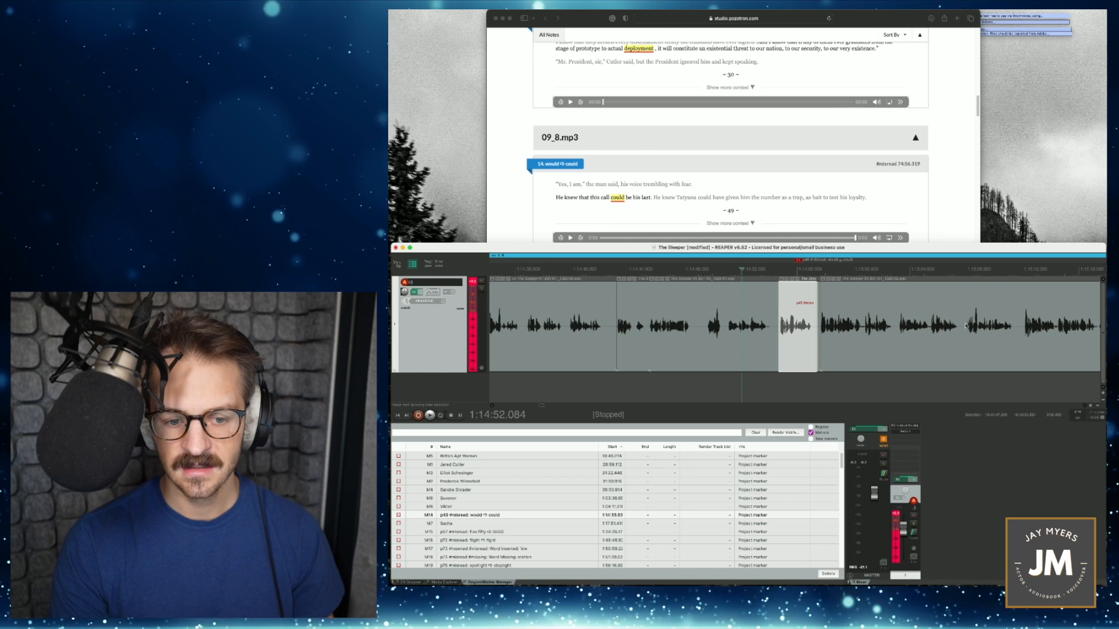
- Play back the pickup, re-record the line "He knew that this call could be his last" from 1:14:54.422, and adjust the new item's fit
{"action": "key", "text": "space"}
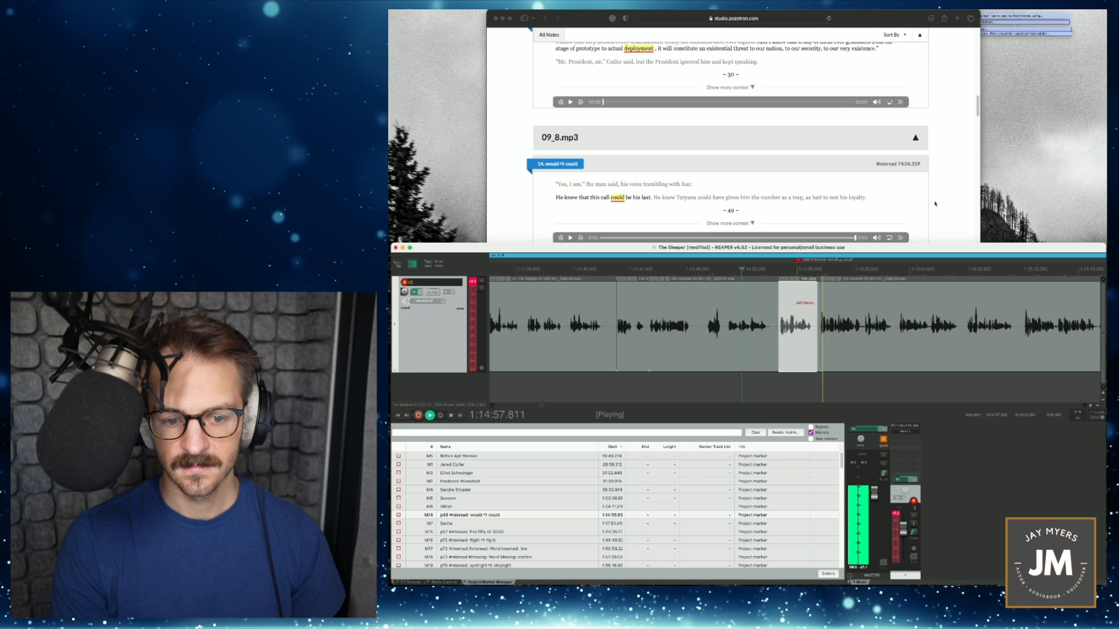
{"action": "left_click", "coordinate": [776, 271]}
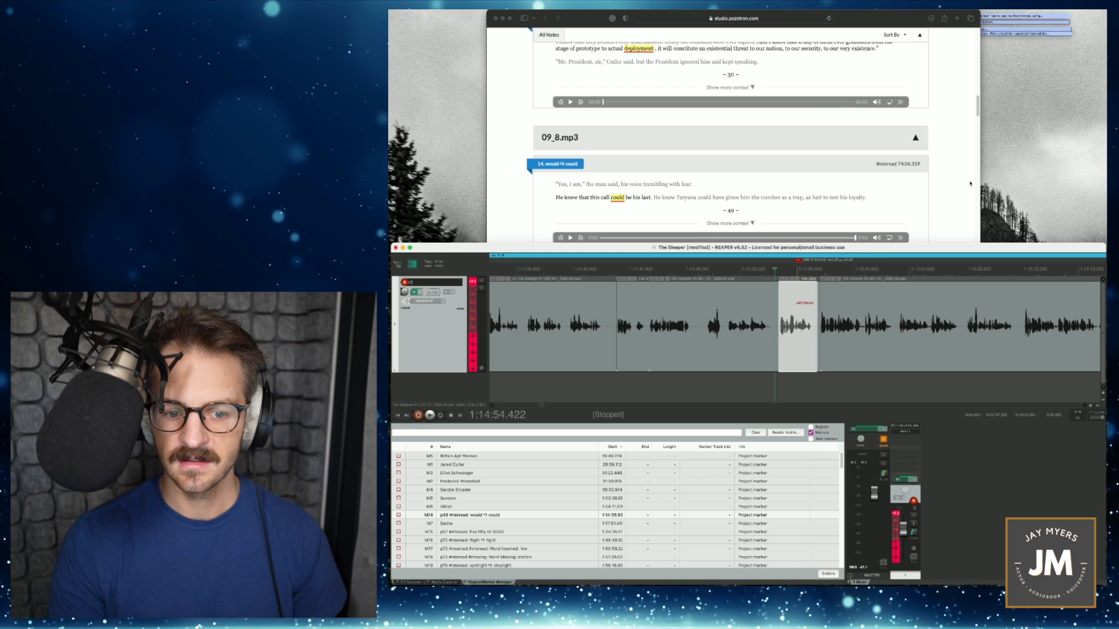
{"action": "key", "text": "super+r"}
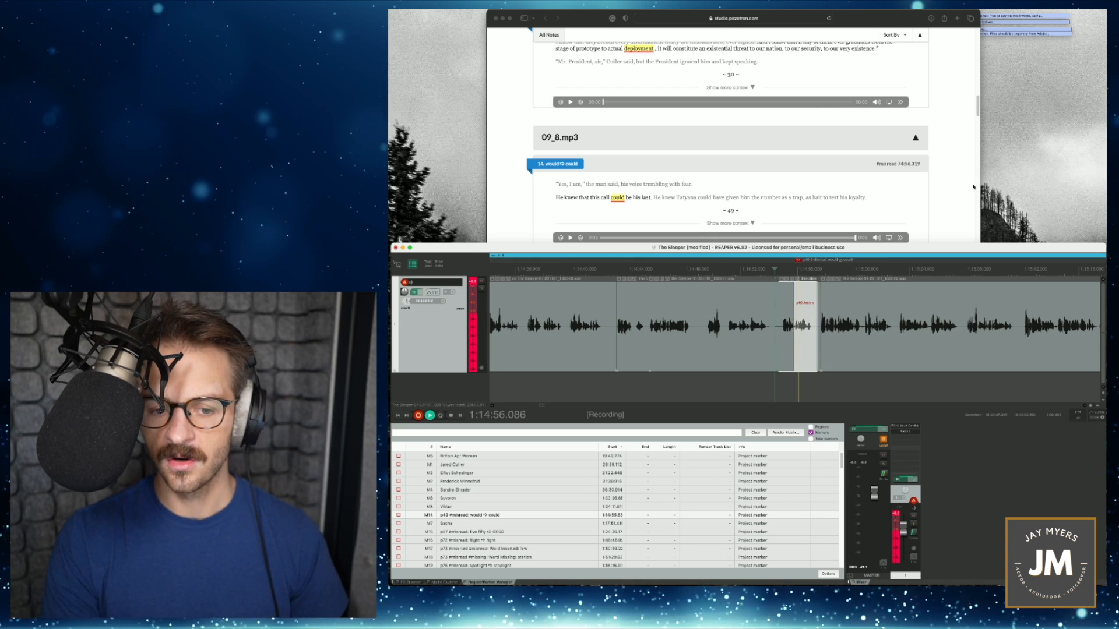
{"action": "key", "text": "space"}
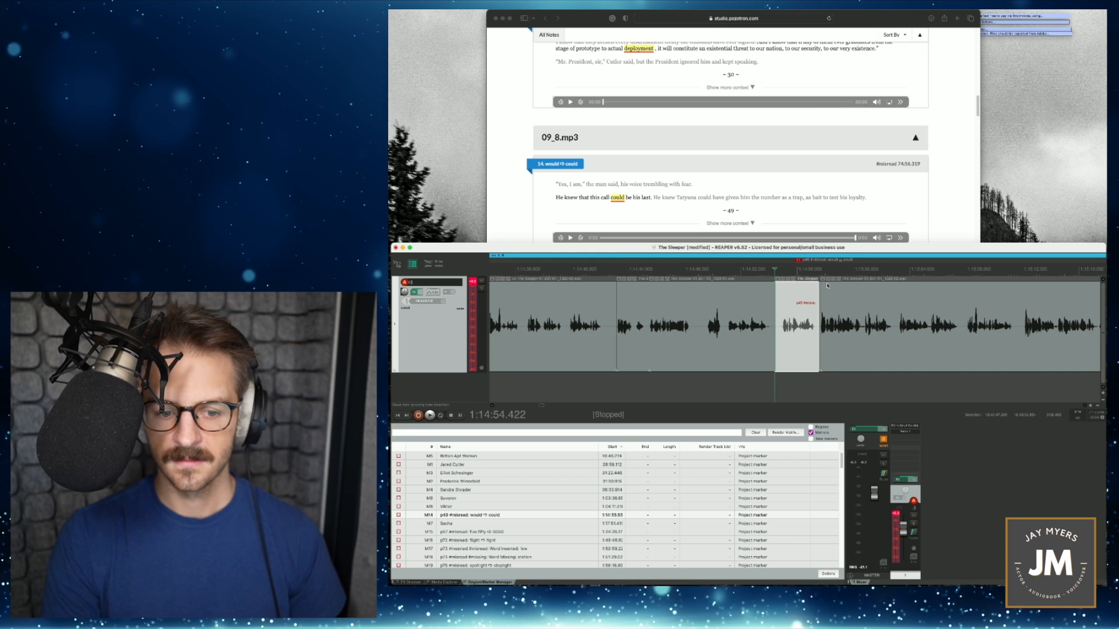
{"action": "mouse_move", "coordinate": [782, 322]}
{"action": "left_mouse_down"}
{"action": "mouse_move", "coordinate": [789, 342]}
{"action": "mouse_move", "coordinate": [773, 341]}
{"action": "mouse_move", "coordinate": [801, 351]}
{"action": "left_mouse_up"}
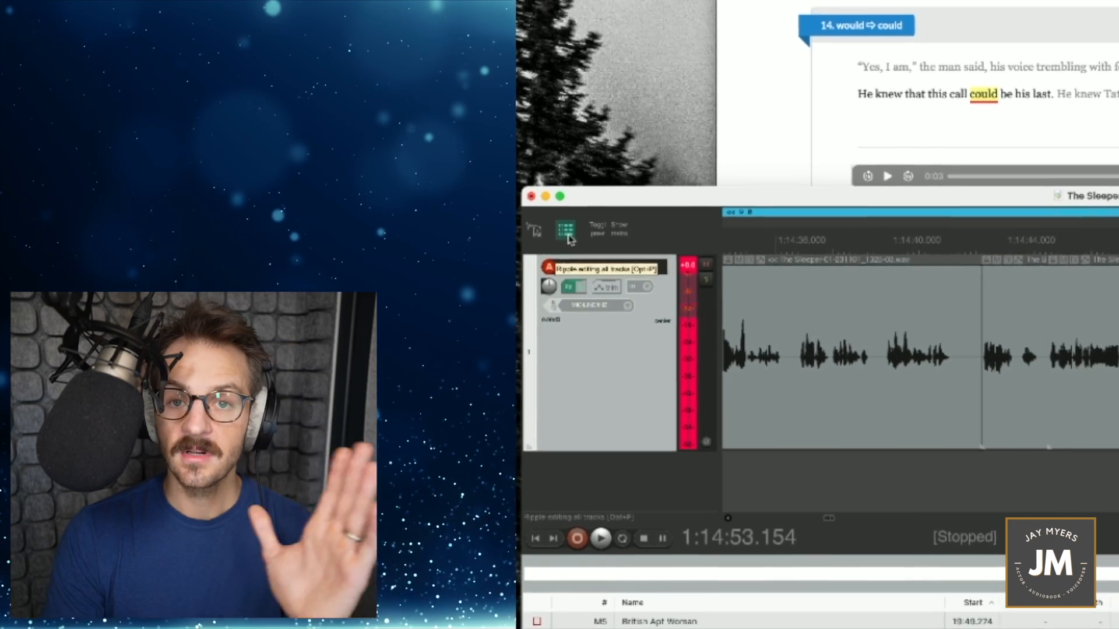
- Try deleting the new pickup item with ripple editing for all tracks, and undo each deletion
{"action": "left_click", "coordinate": [568, 235]}
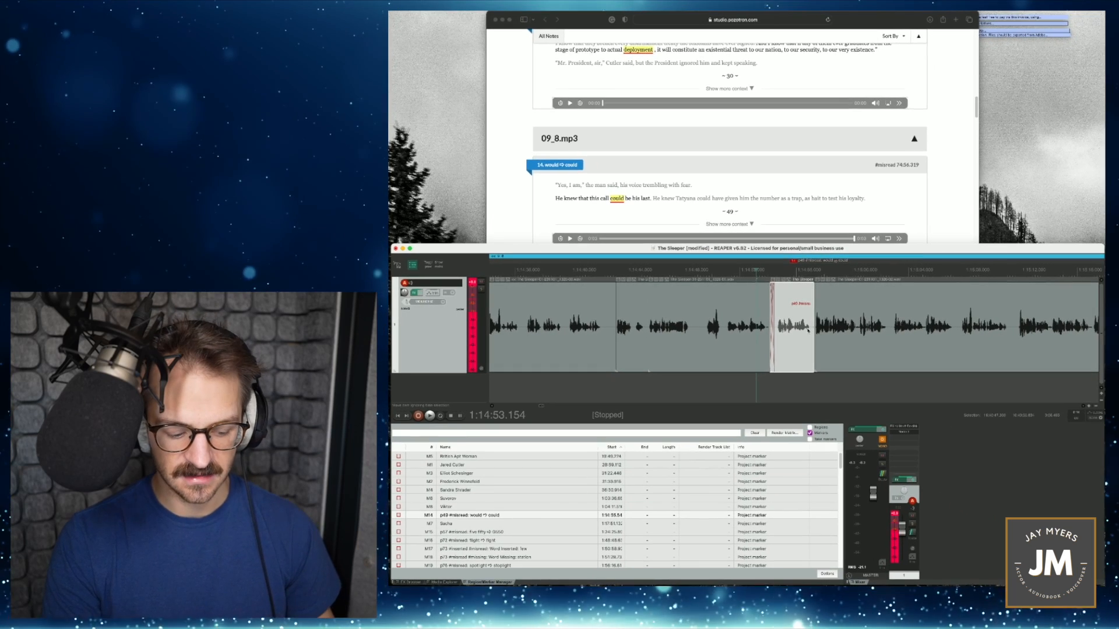
{"action": "key", "text": "Delete"}
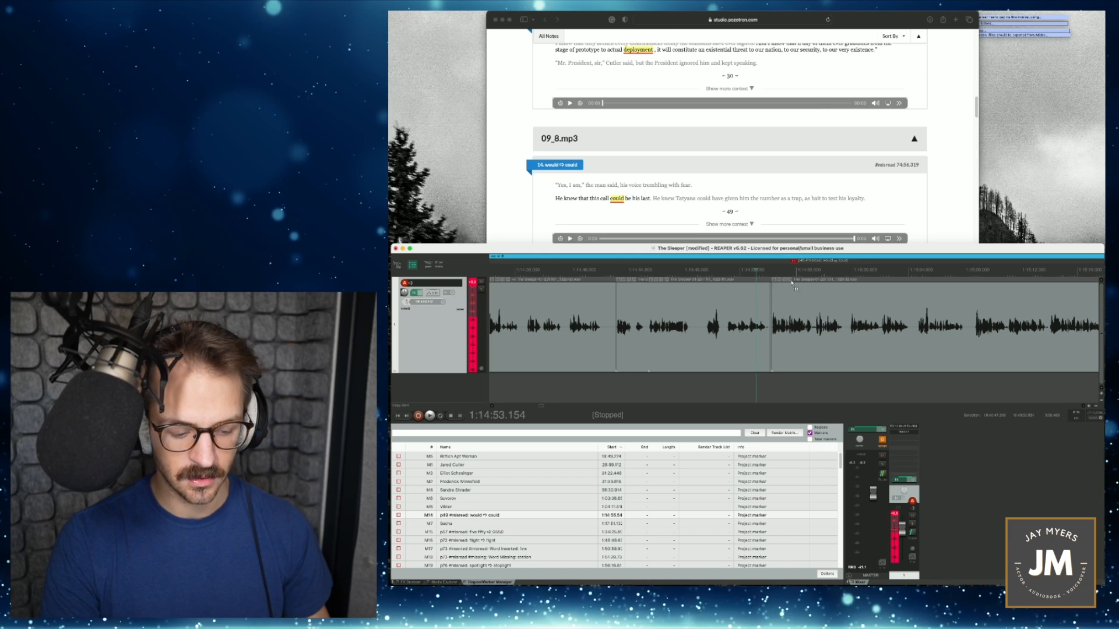
{"action": "key", "text": "super+z"}
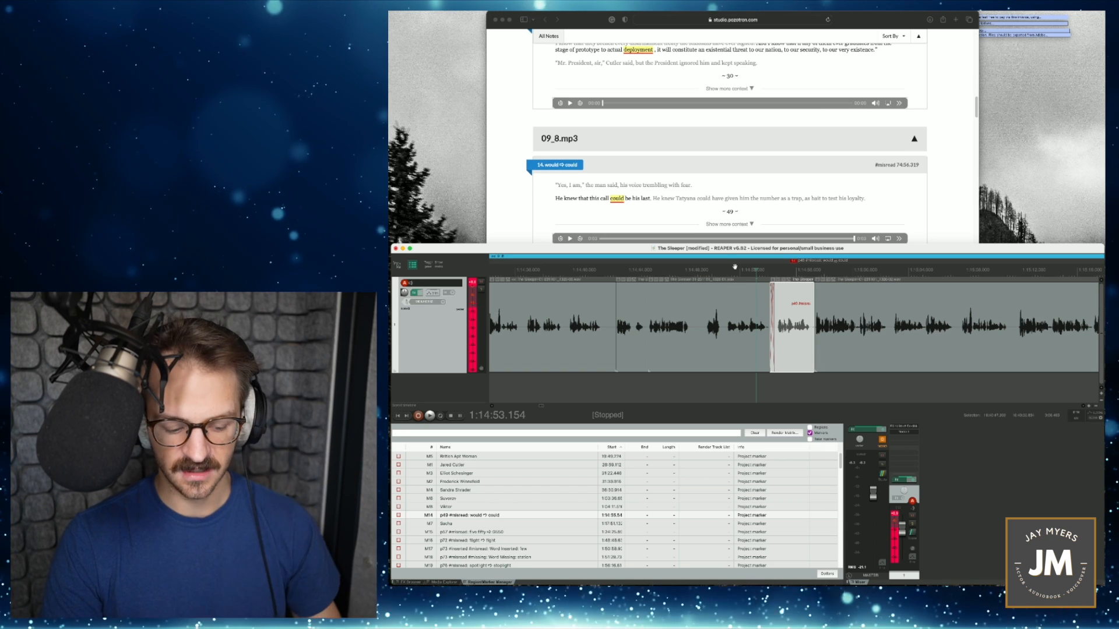
{"action": "key", "text": "Delete"}
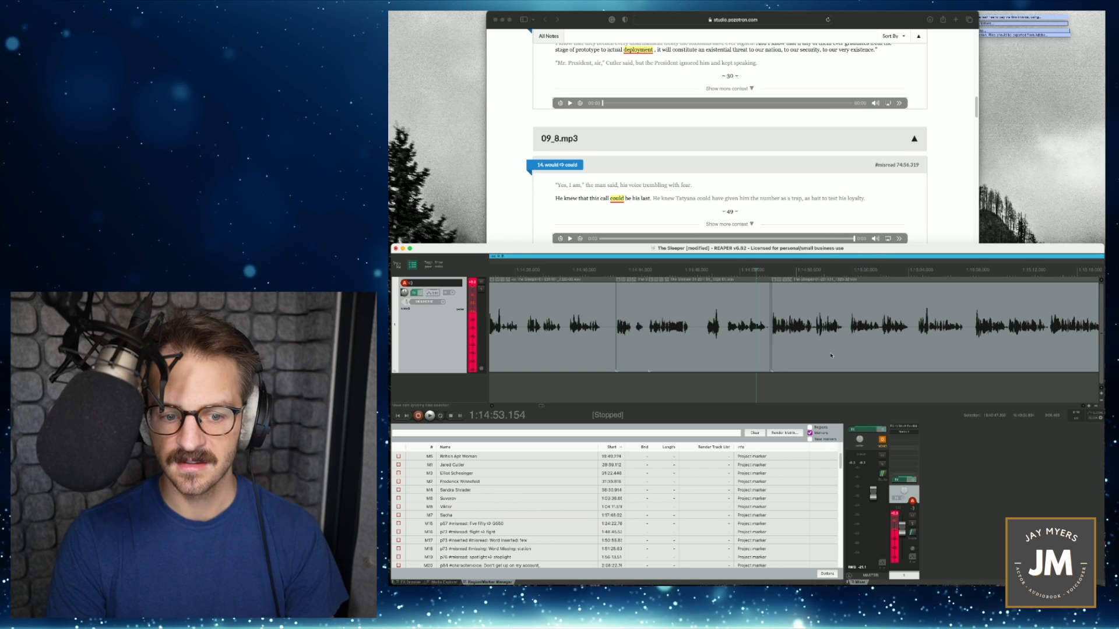
{"action": "key", "text": "ctrl+z"}
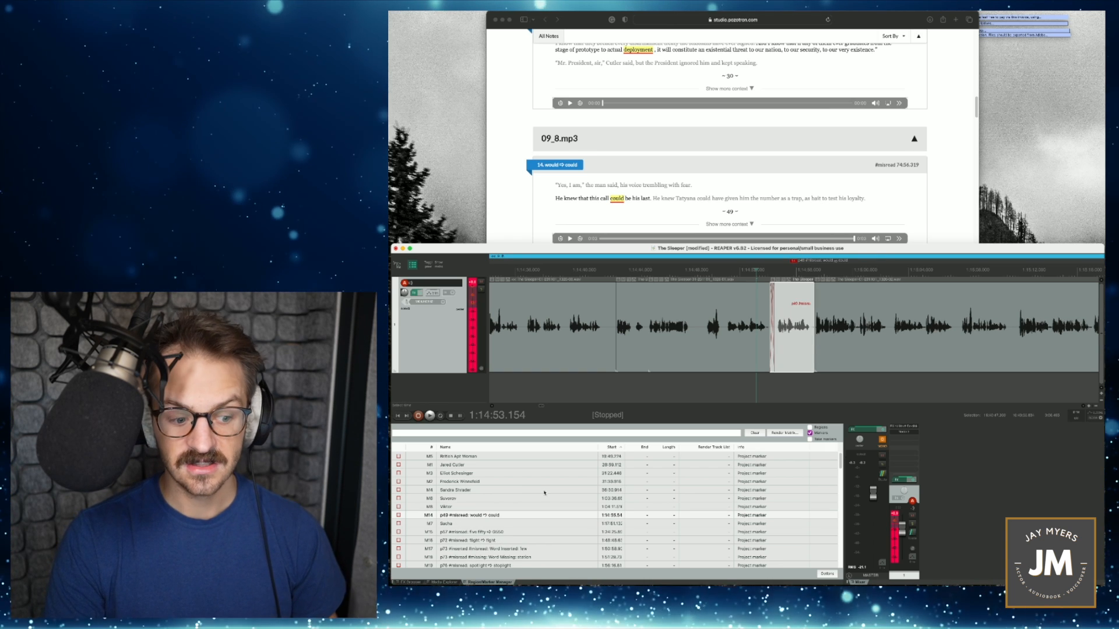
- Delete the p49 would/could misread marker, and go to the p57 "five fifty" marker and its pickup 15 under 11_10.mp3 in the packet
{"action": "left_click", "coordinate": [512, 517]}
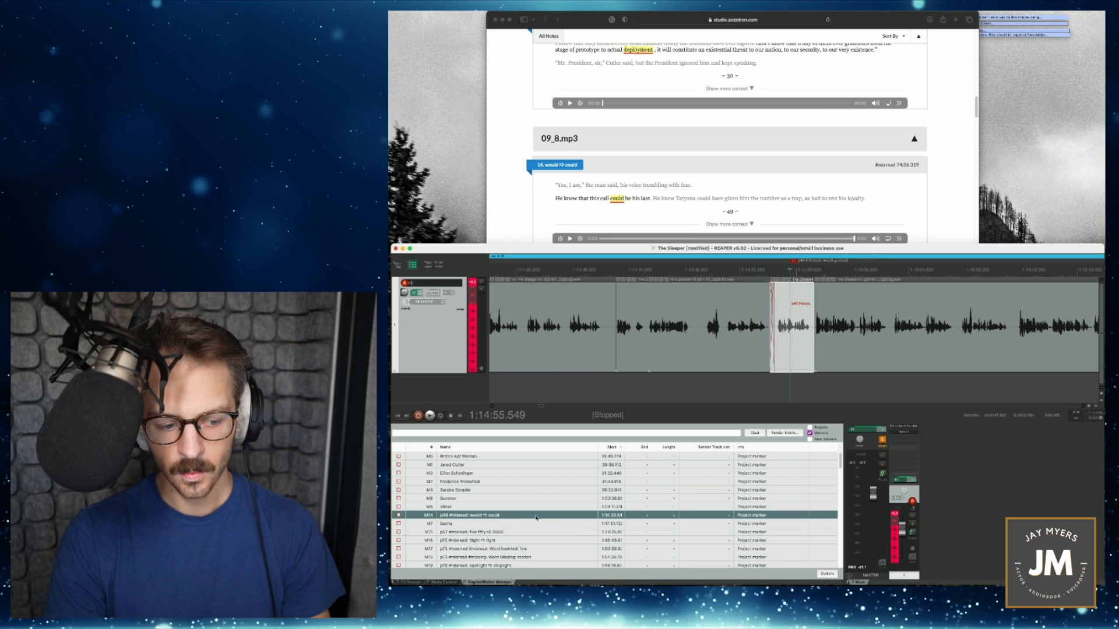
{"action": "key", "text": "Delete"}
{"action": "scroll", "coordinate": [494, 517], "scroll_direction": "down", "scroll_amount": 2}
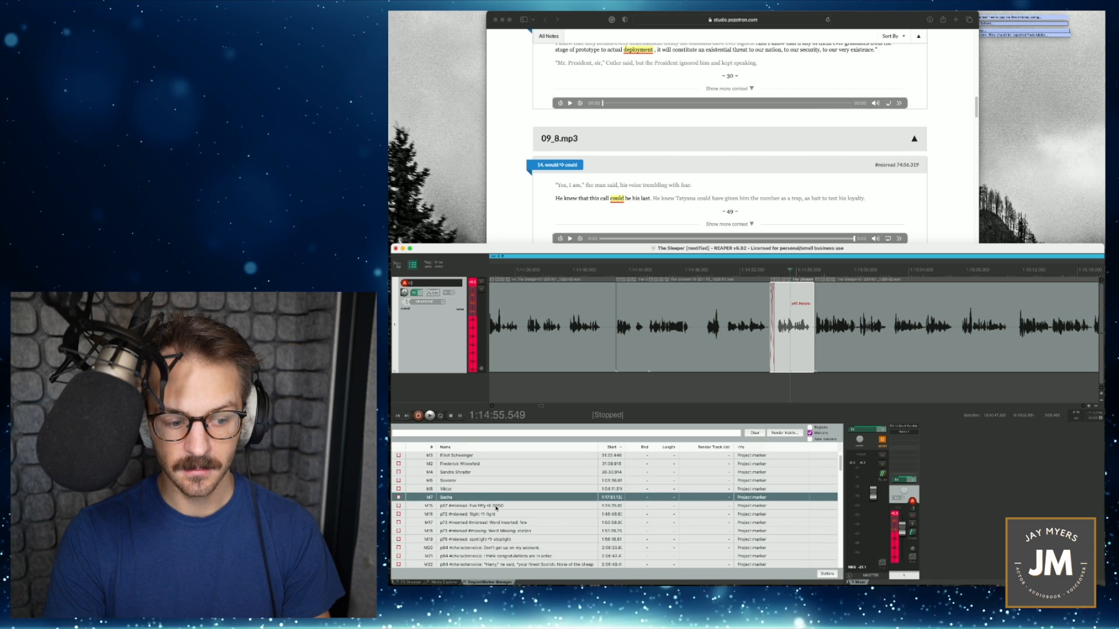
{"action": "left_click", "coordinate": [496, 507]}
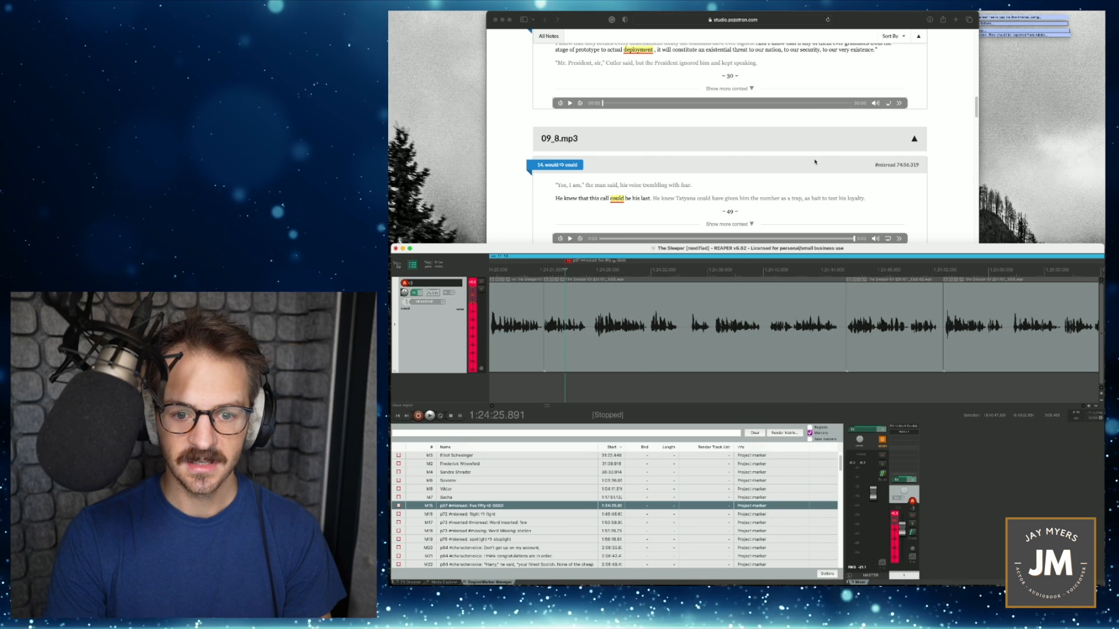
{"action": "scroll", "coordinate": [814, 161], "scroll_direction": "down", "scroll_amount": 1}
{"action": "scroll", "coordinate": [815, 163], "scroll_direction": "down", "scroll_amount": 5}
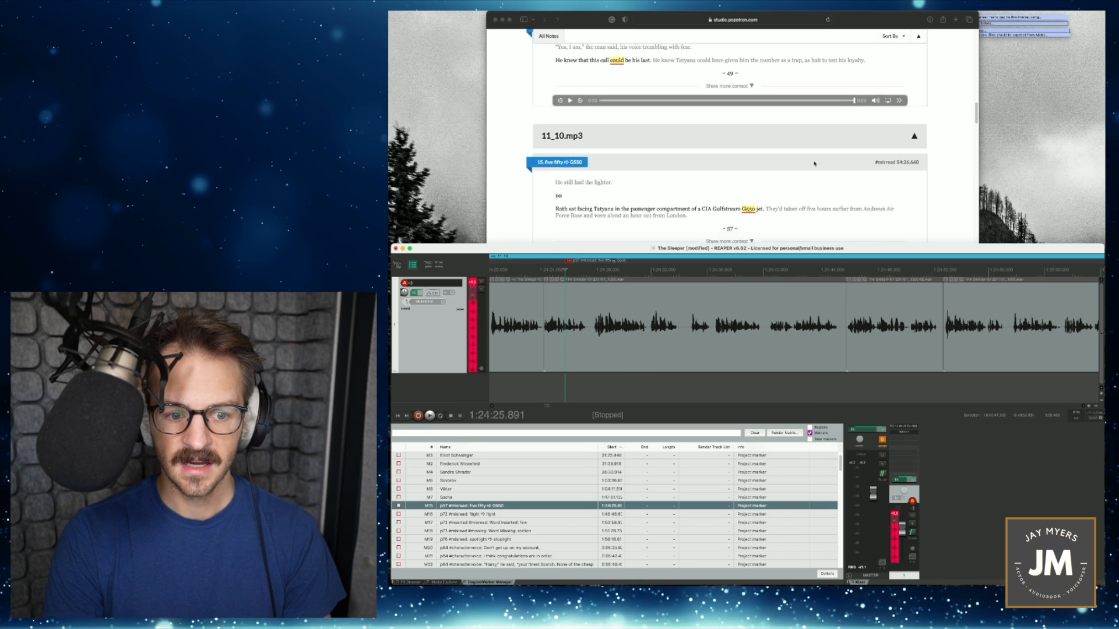
{"action": "scroll", "coordinate": [815, 164], "scroll_direction": "down", "scroll_amount": 1}
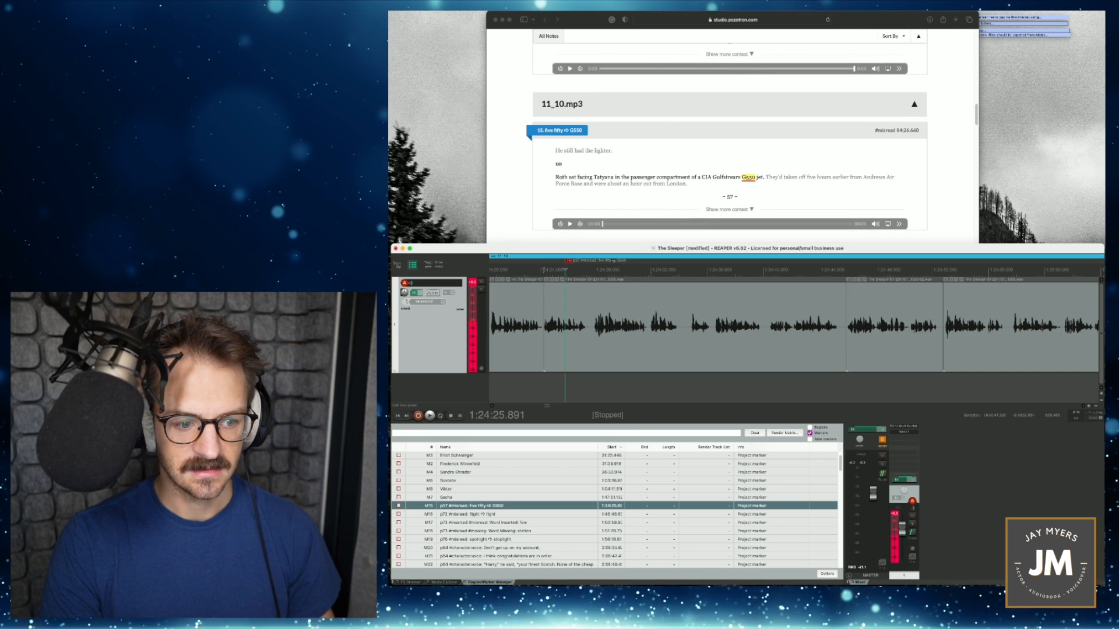
- Play the misread "five fifty" passage in REAPER from shortly before its marker
{"action": "left_click", "coordinate": [543, 270]}
{"action": "key", "text": "space"}
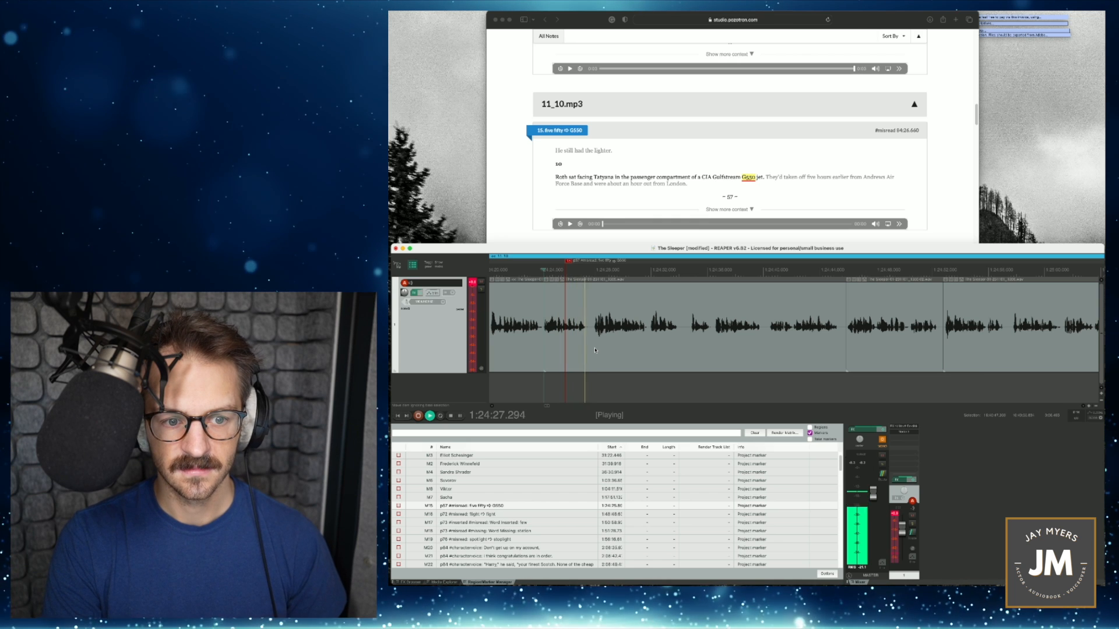
{"action": "key", "text": "space"}
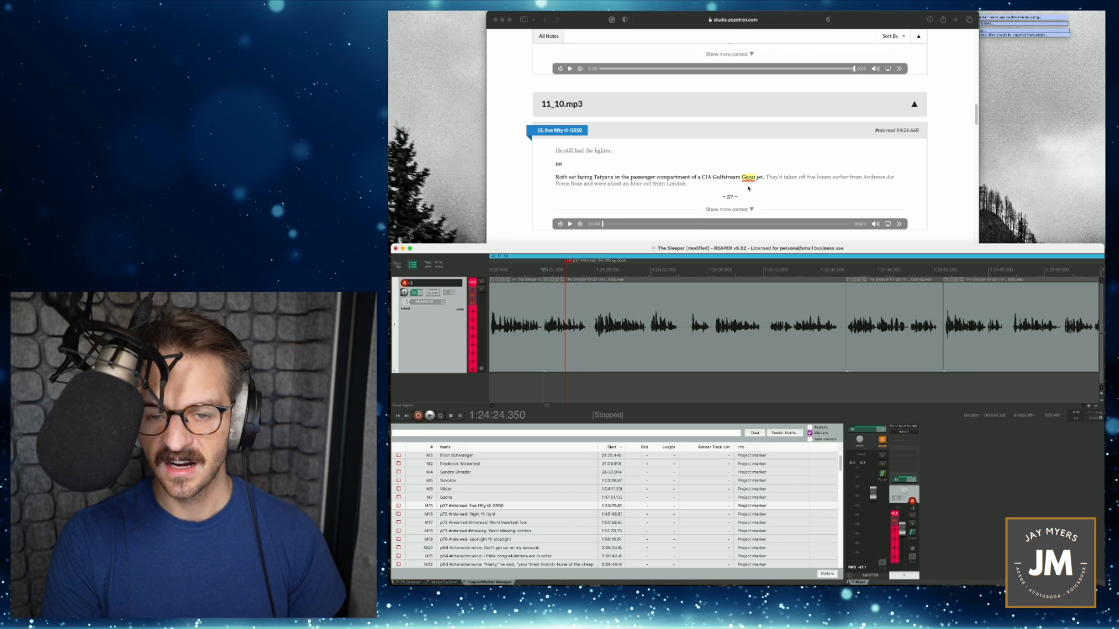
- Set the record mode to time selection auto punch and make a time selection of about 3.3 seconds over the "five fifty" passage, starting at 1:24:24.350
{"action": "scroll", "coordinate": [560, 339], "scroll_direction": "up", "scroll_amount": 2}
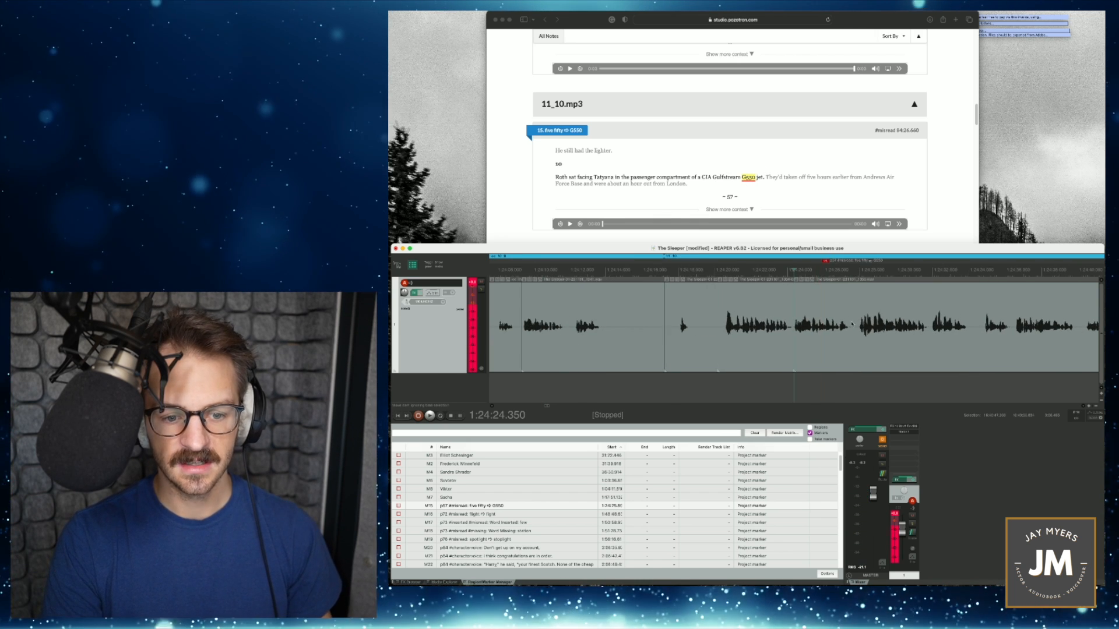
{"action": "scroll", "coordinate": [852, 324], "scroll_direction": "down", "scroll_amount": 1}
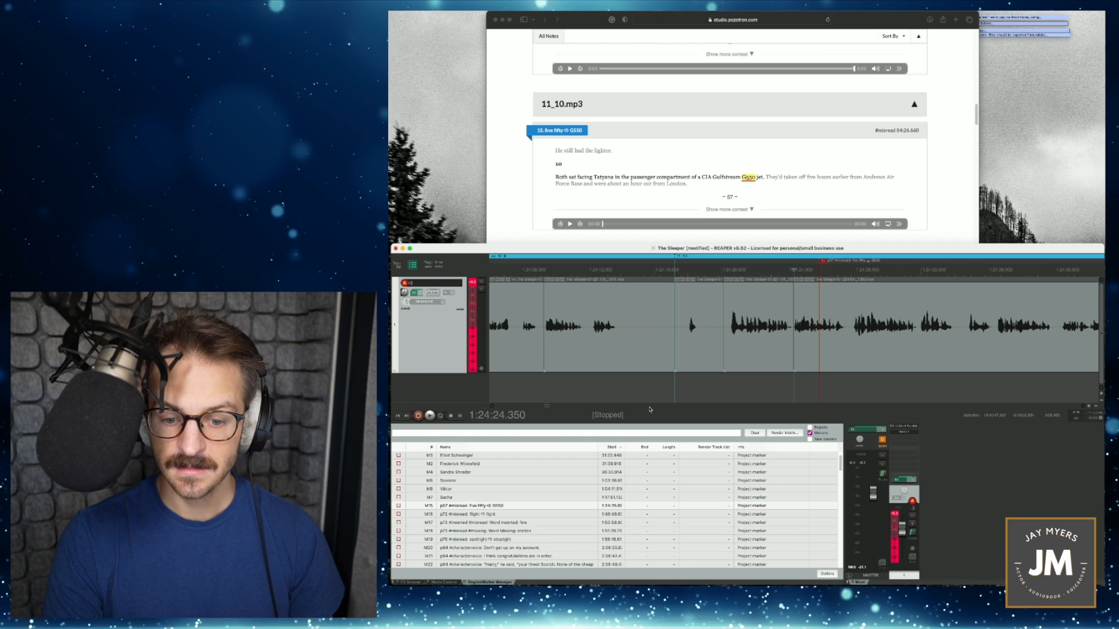
{"action": "right_click", "coordinate": [421, 417]}
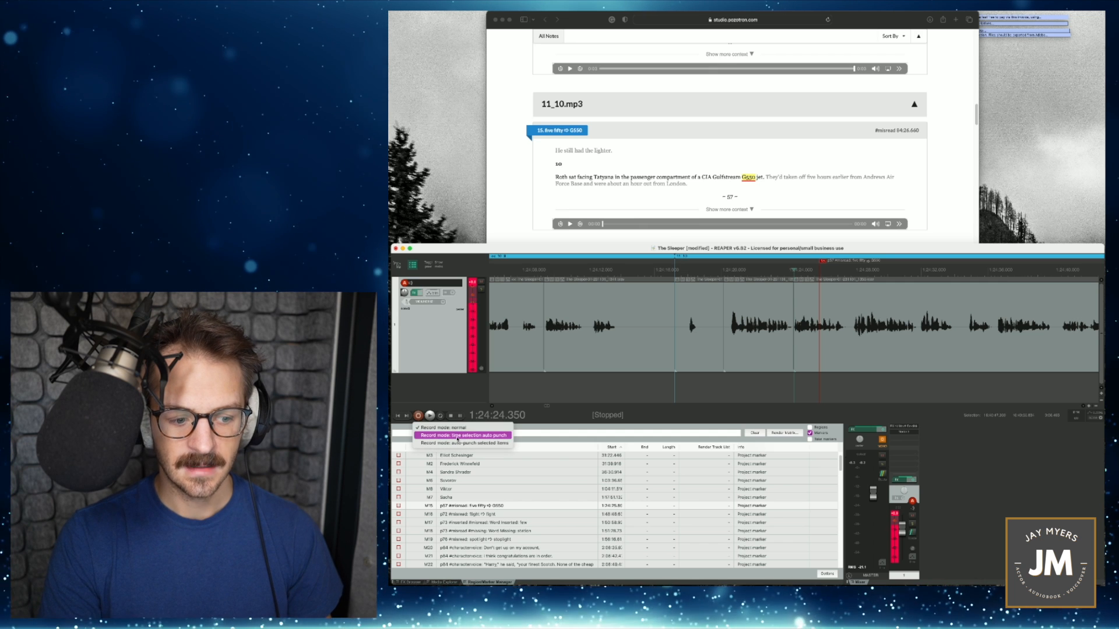
{"action": "left_click", "coordinate": [458, 436]}
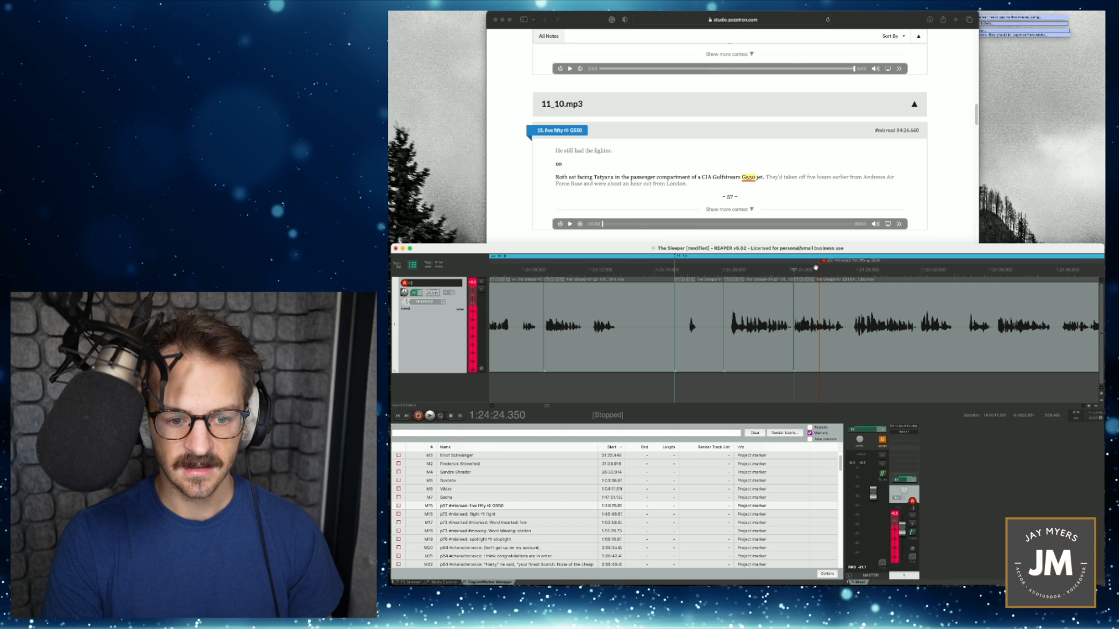
{"action": "left_click_drag", "start_coordinate": [794, 276], "coordinate": [842, 276]}
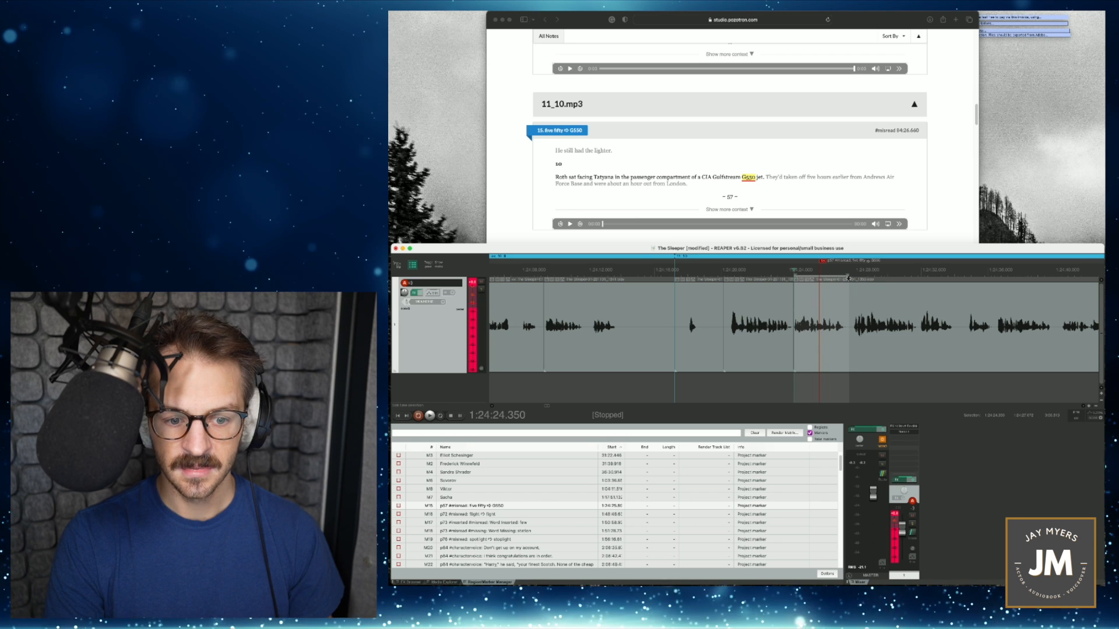
- Record the corrected G550 wording into the time selection, starting a few seconds earlier for a lead-in
{"action": "left_click", "coordinate": [749, 272]}
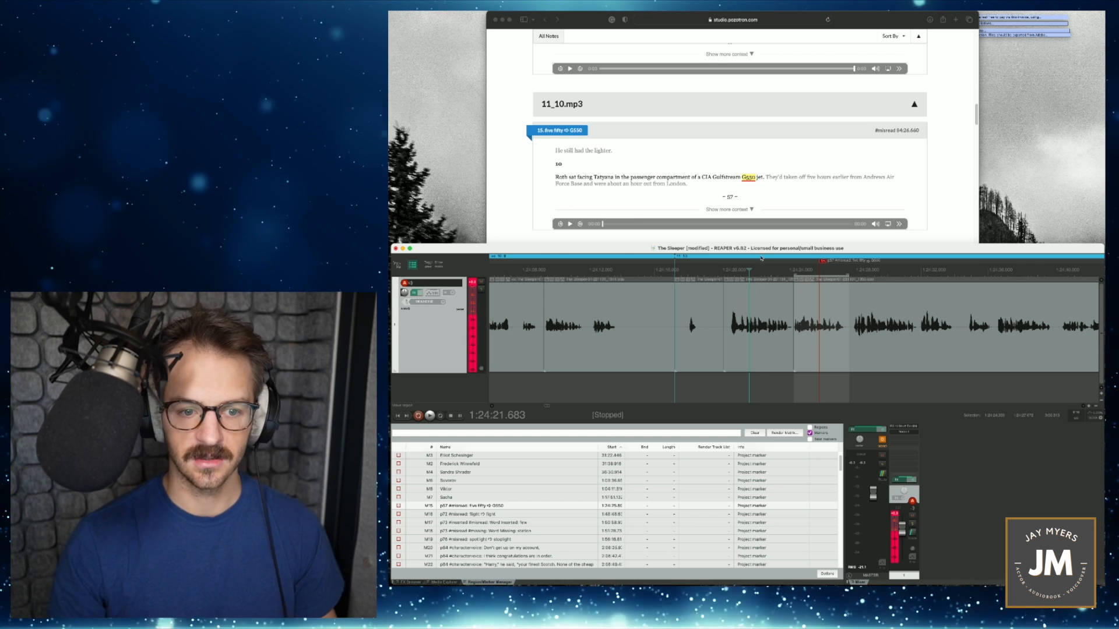
{"action": "key", "text": "super+r"}
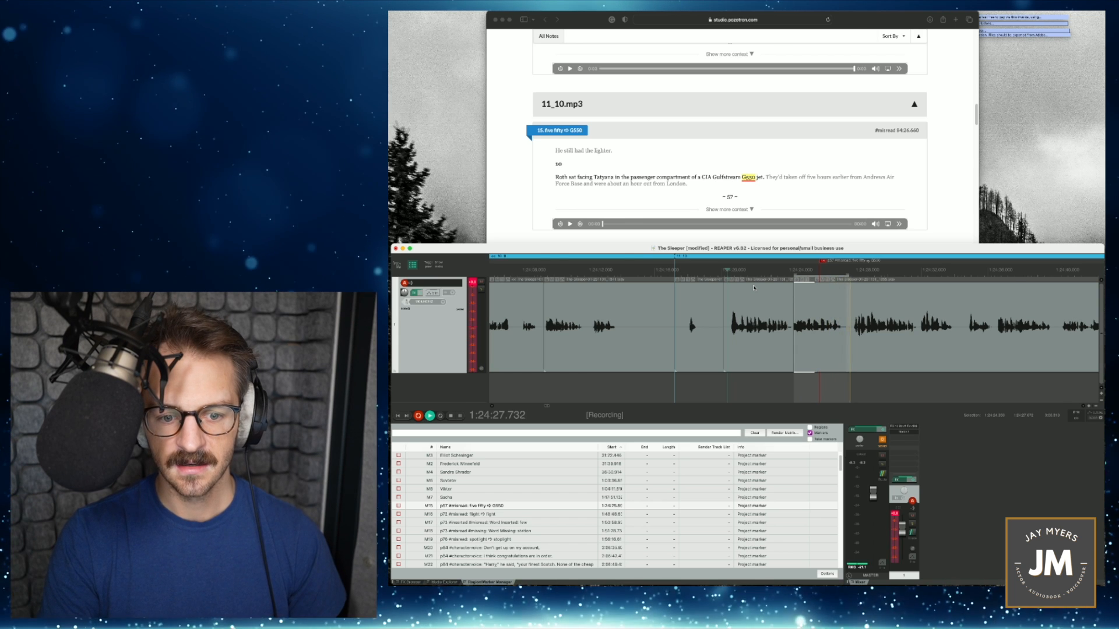
{"action": "key", "text": "space"}
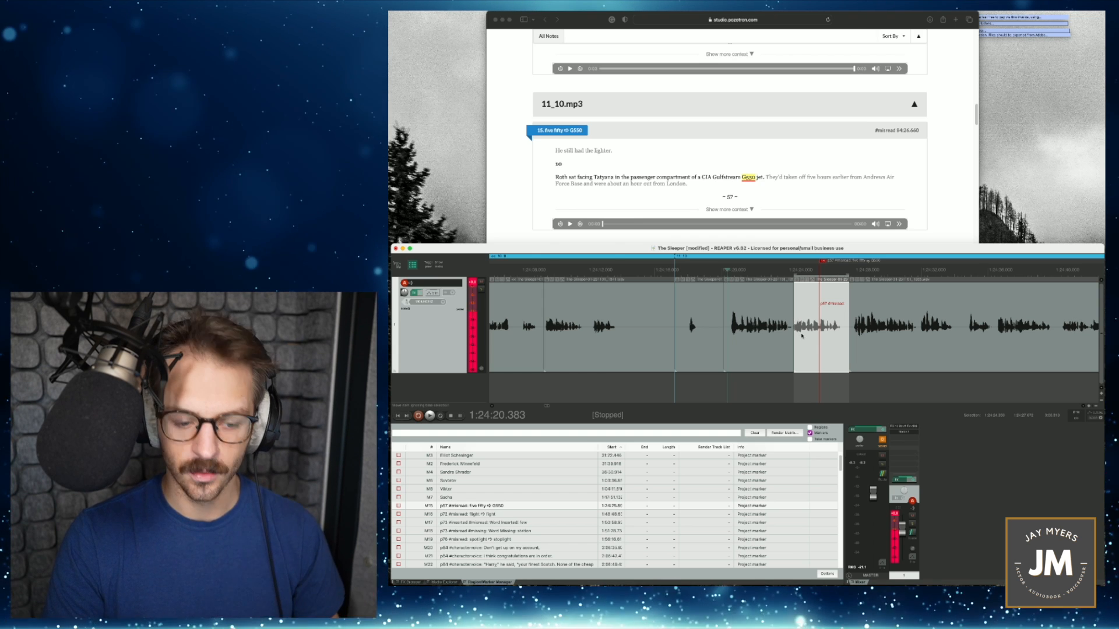
- Slip the audio inside the punched-in G550 item, extend its start to overlap the previous item, and play the transition to check it
{"action": "scroll", "coordinate": [803, 342], "scroll_direction": "up", "scroll_amount": 2}
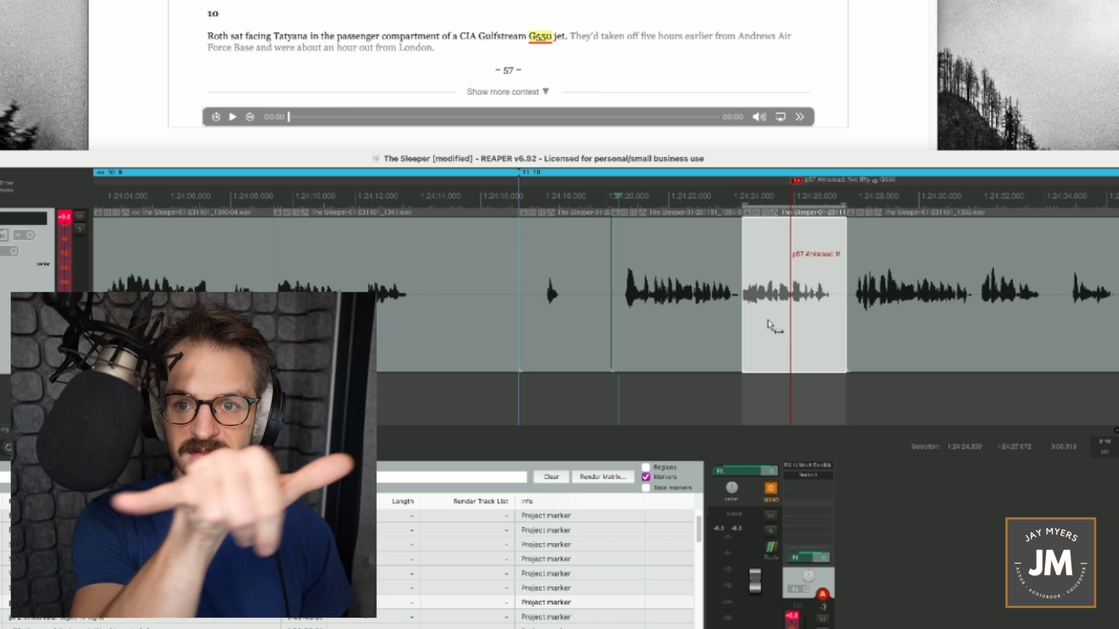
{"action": "left_click_drag", "start_coordinate": [768, 320], "coordinate": [783, 324]}
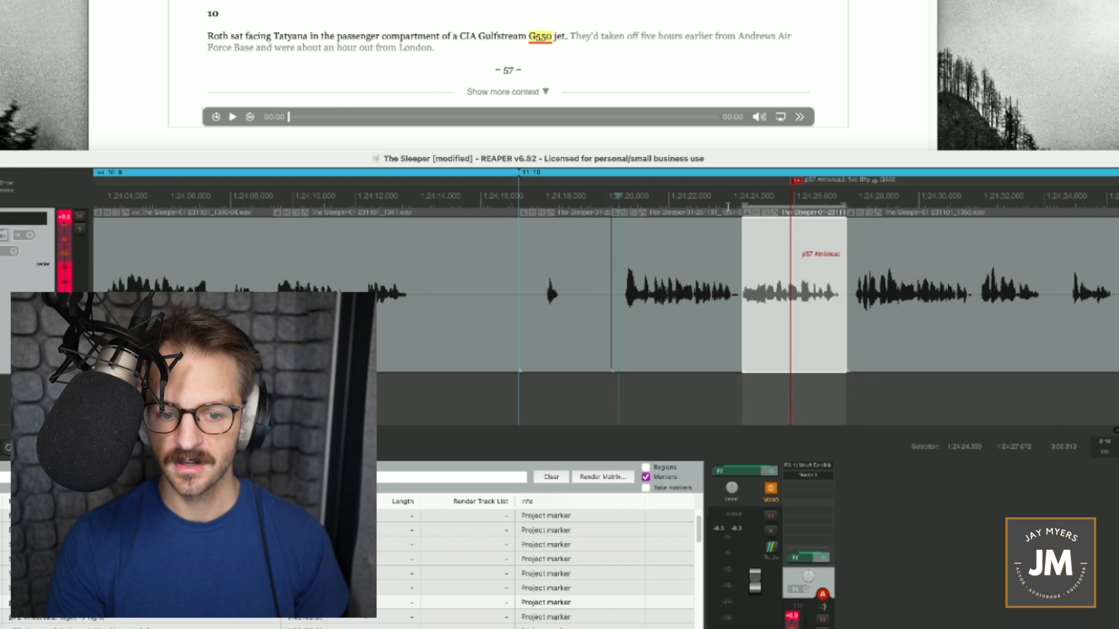
{"action": "key", "text": "space"}
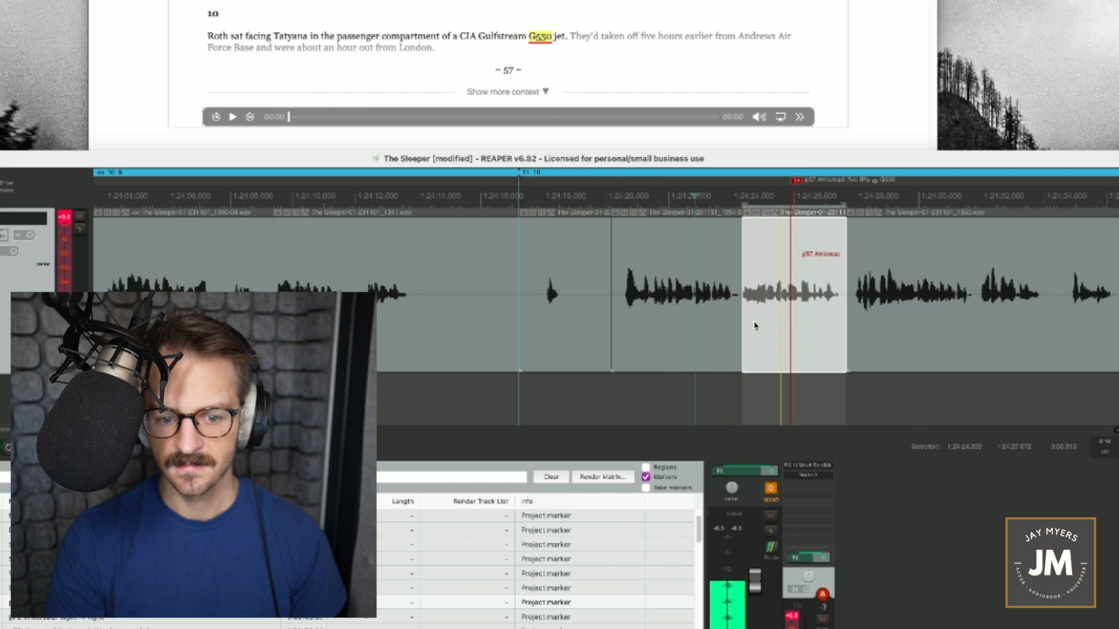
{"action": "left_click_drag", "start_coordinate": [747, 324], "coordinate": [736, 324]}
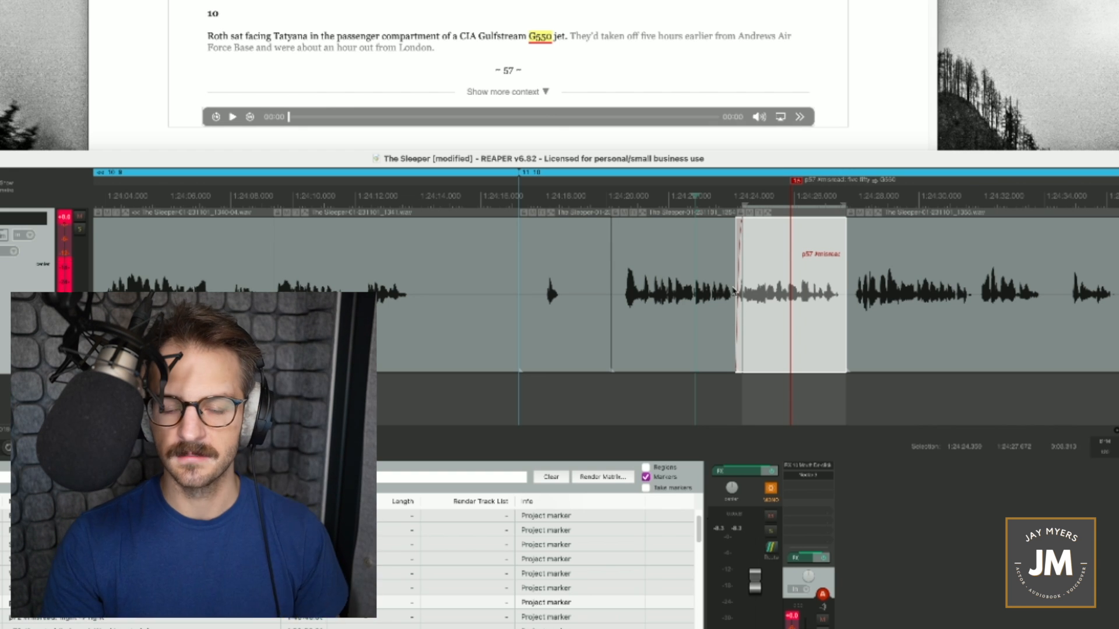
{"action": "key", "text": "space"}
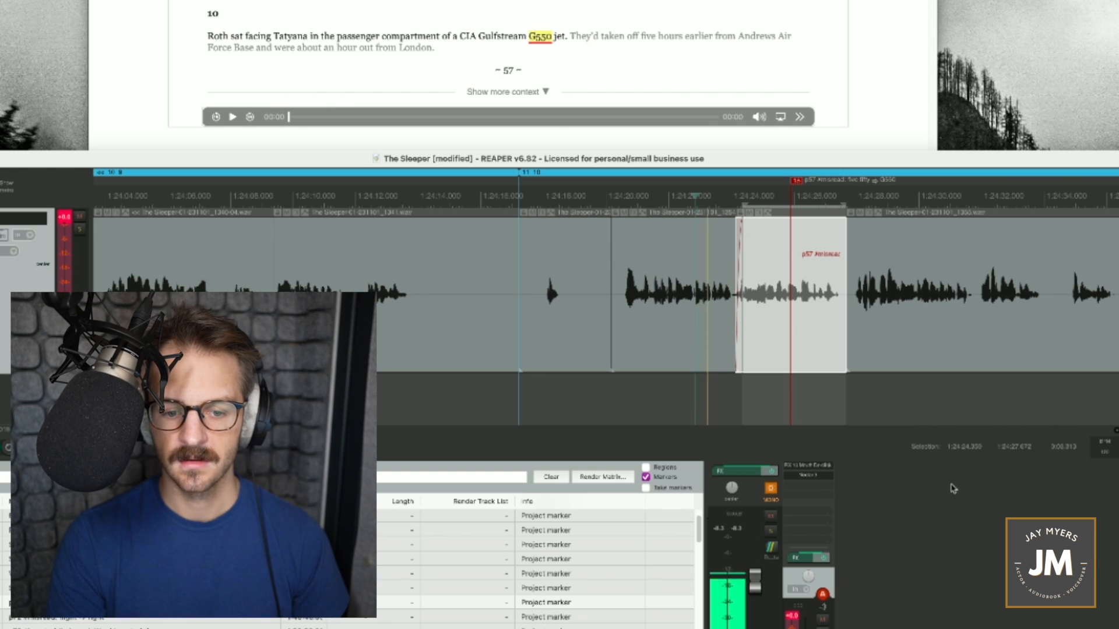
{"action": "key", "text": "space"}
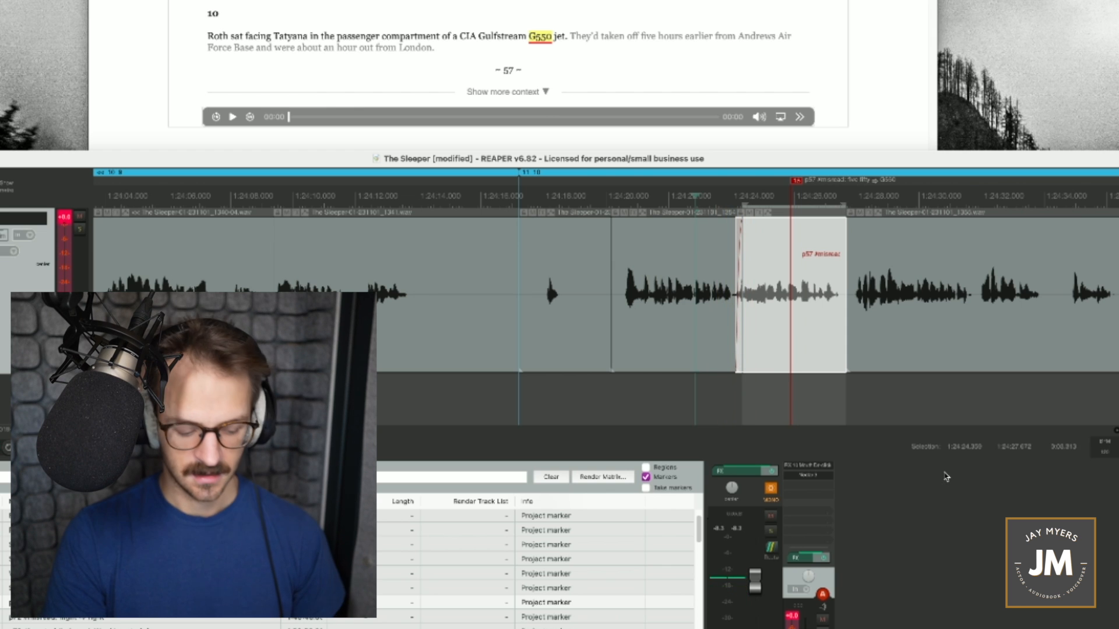
{"action": "left_click_drag", "start_coordinate": [761, 313], "coordinate": [765, 333]}
{"action": "key", "text": "space"}
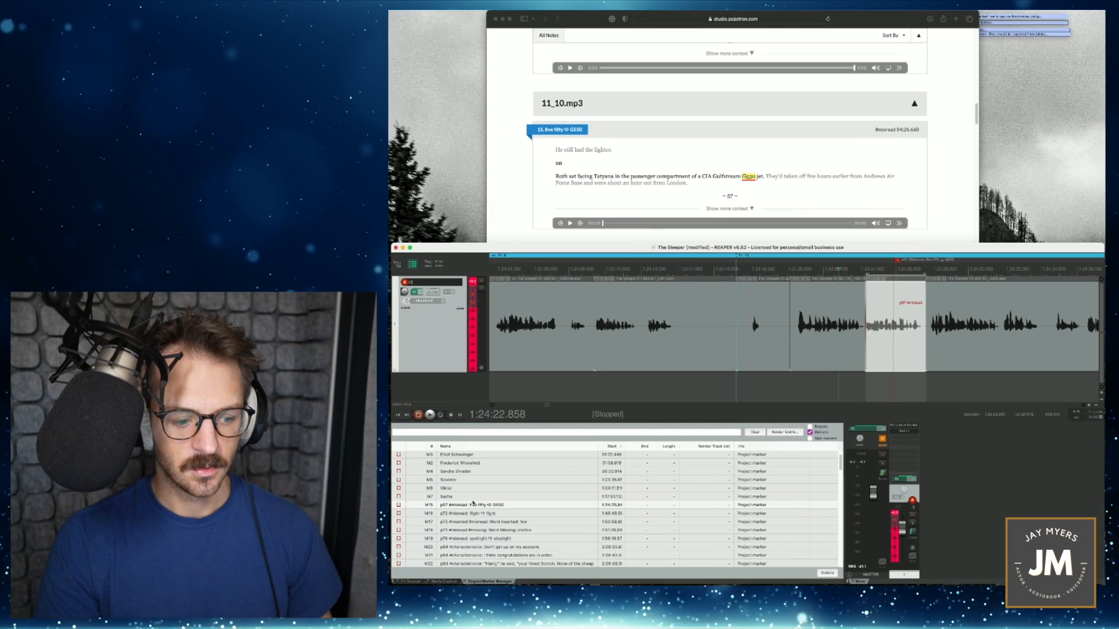
- Delete the p57 "five fifty" marker, and go to the flight/fight misread marker and its pickup 16 under 12_11.mp3 in the packet
{"action": "left_click", "coordinate": [479, 505]}
{"action": "key", "text": "Delete"}
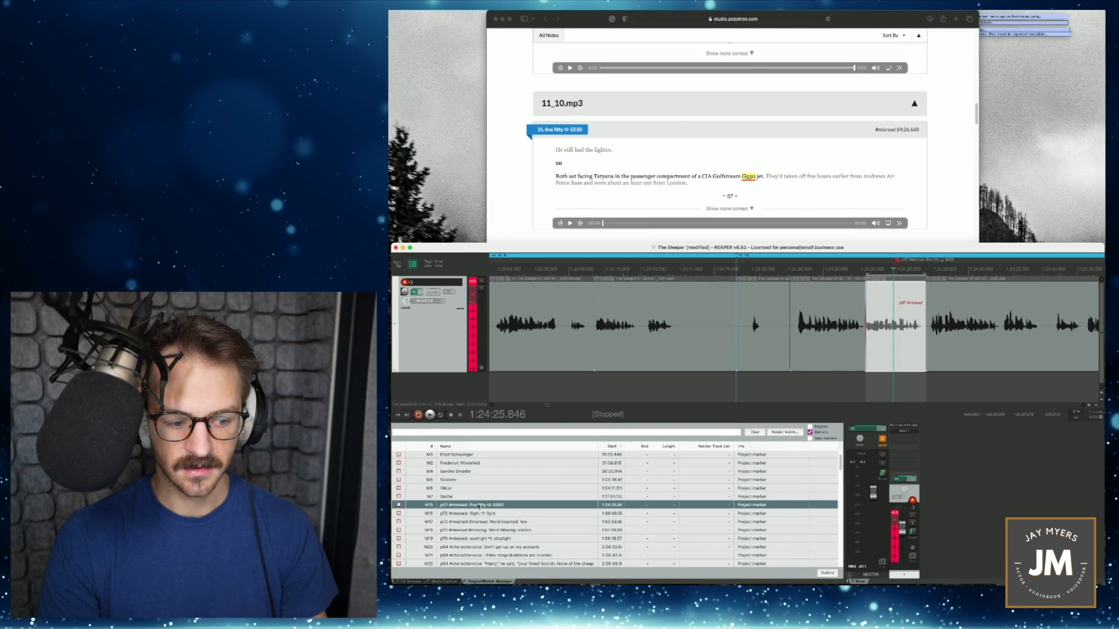
{"action": "left_click", "coordinate": [479, 506]}
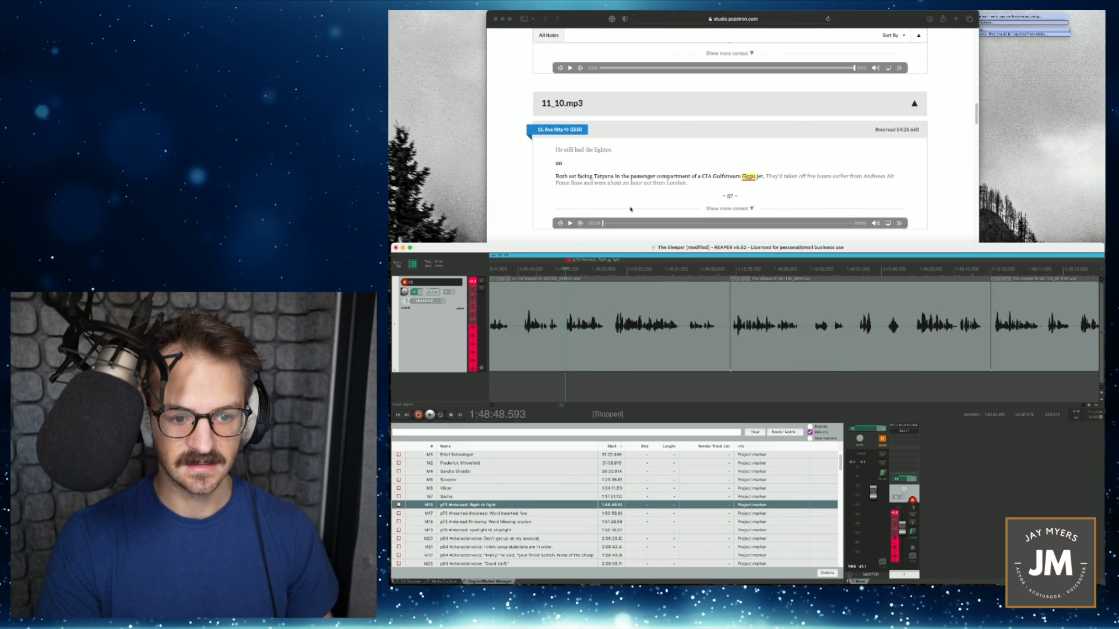
{"action": "scroll", "coordinate": [754, 200], "scroll_direction": "down", "scroll_amount": 1}
{"action": "scroll", "coordinate": [753, 200], "scroll_direction": "down", "scroll_amount": 4}
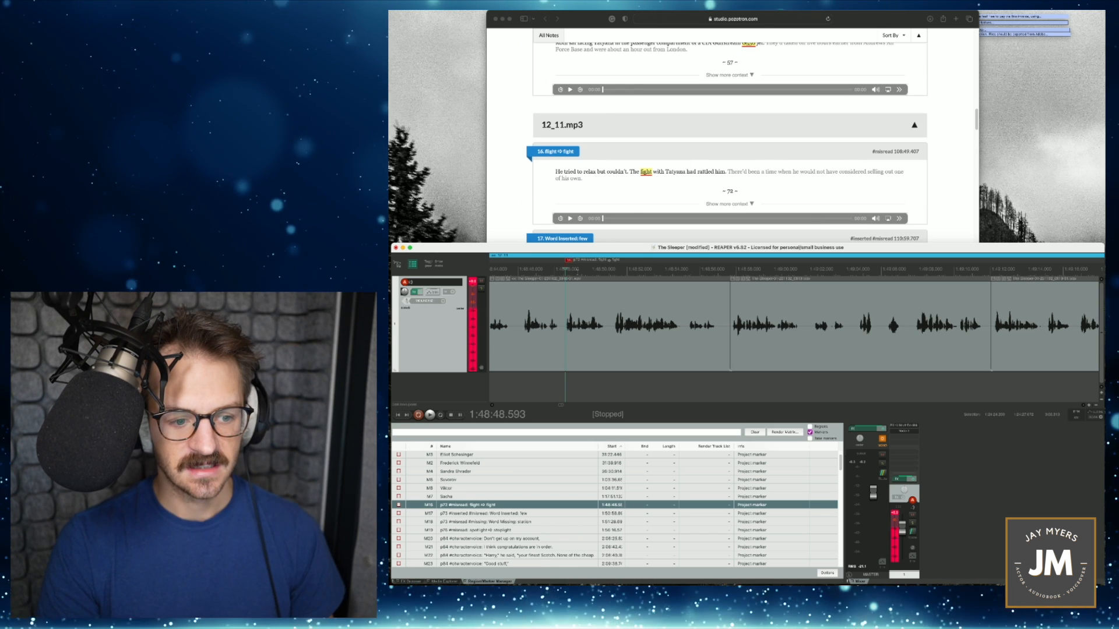
- Play the audio at the flight/fight misread marker and set the record mode to normal
{"action": "key", "text": "space"}
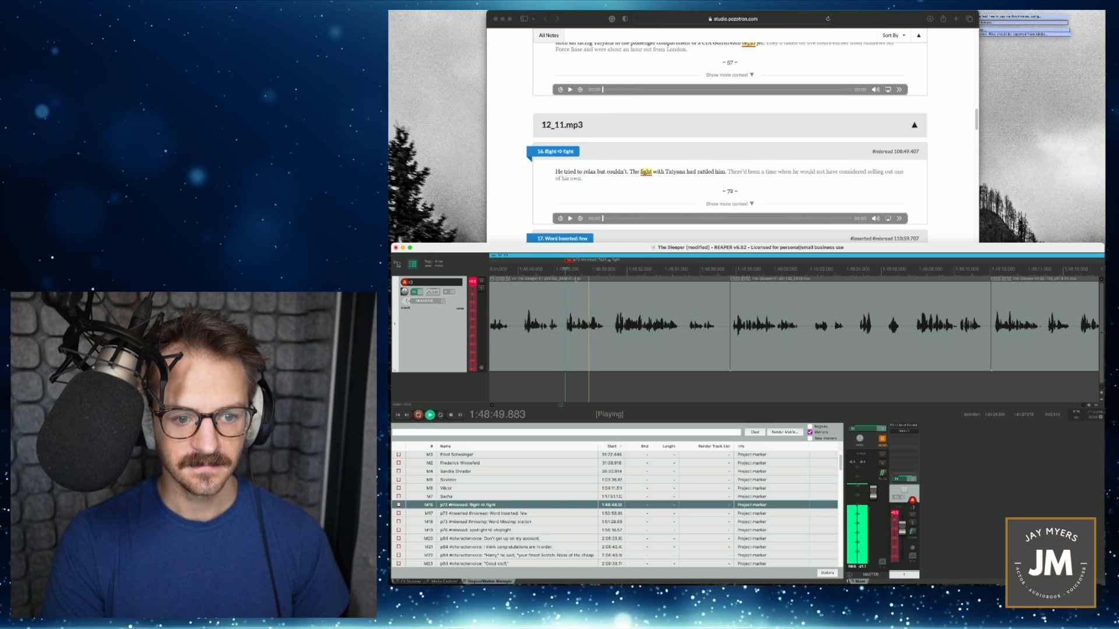
{"action": "key", "text": "space"}
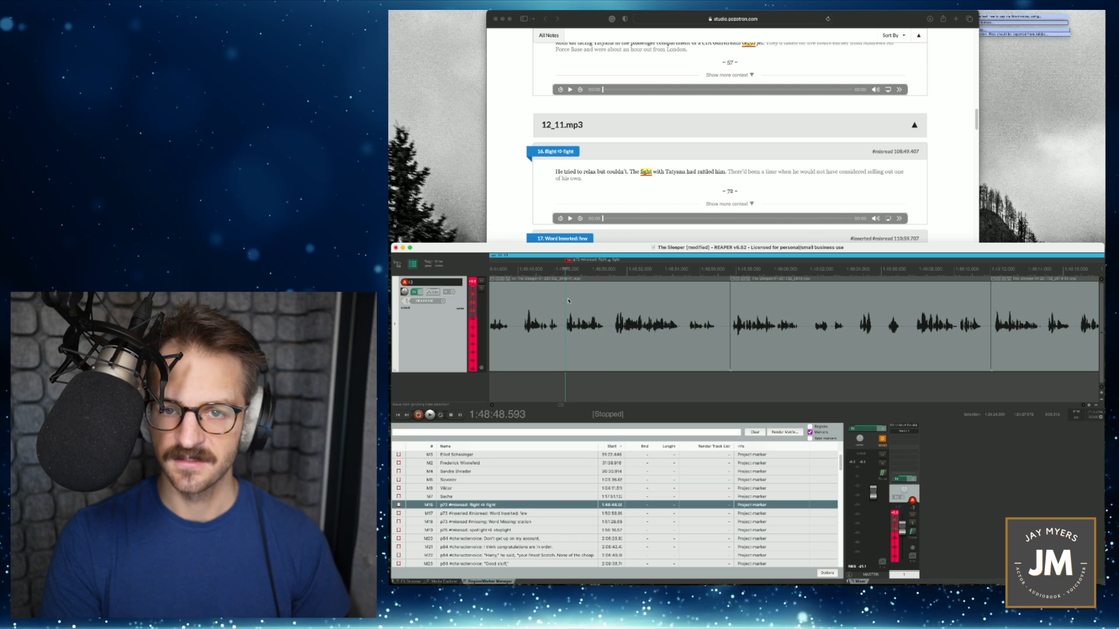
{"action": "right_click", "coordinate": [420, 418]}
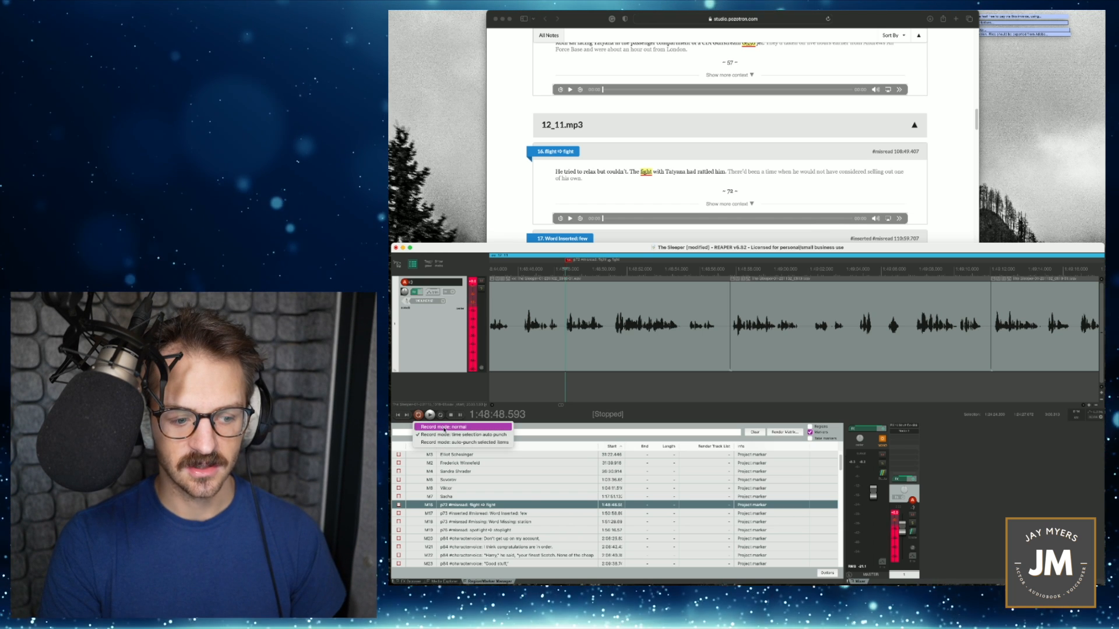
{"action": "left_click", "coordinate": [446, 426]}
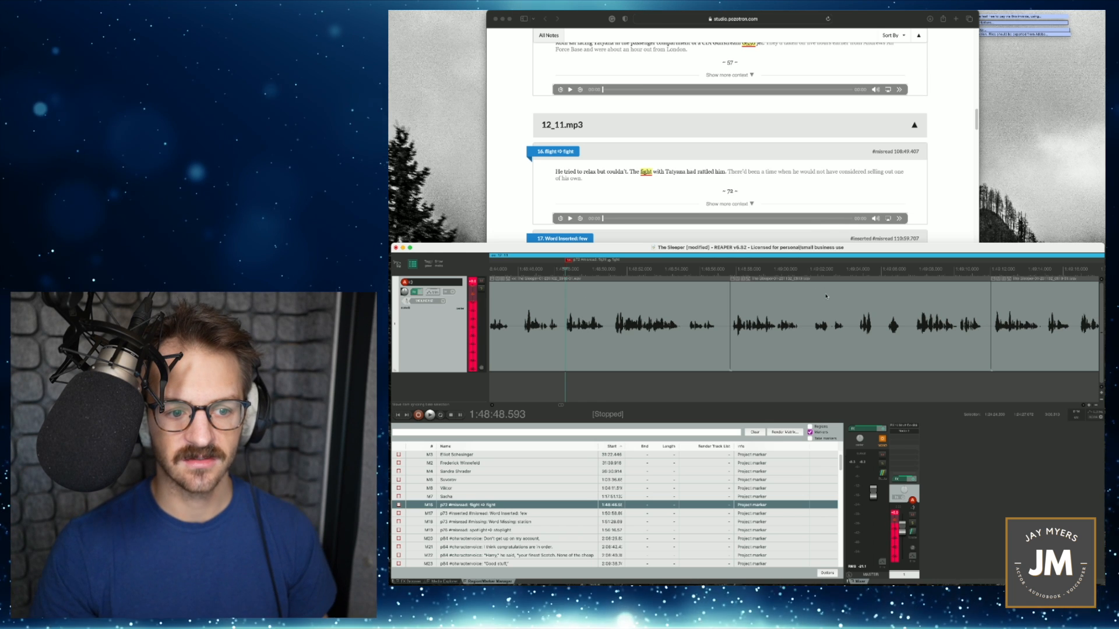
- Replay the flight/fight passage, record the corrected "fight" phrase over it from the marker at 1:48:48.593, and play the join from slightly earlier
{"action": "key", "text": "space"}
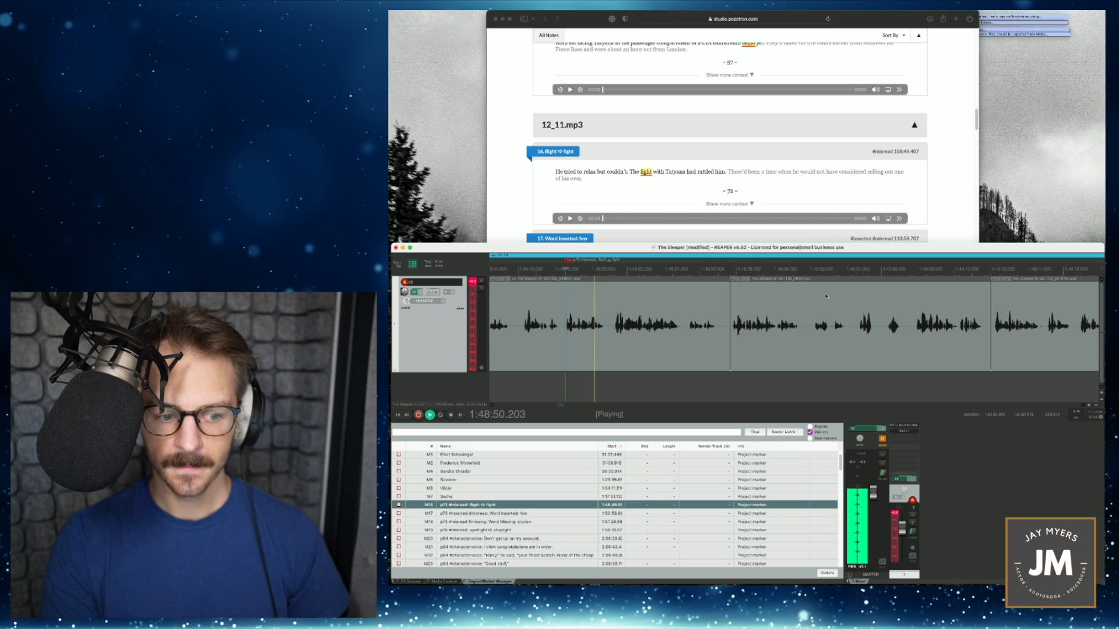
{"action": "key", "text": "space"}
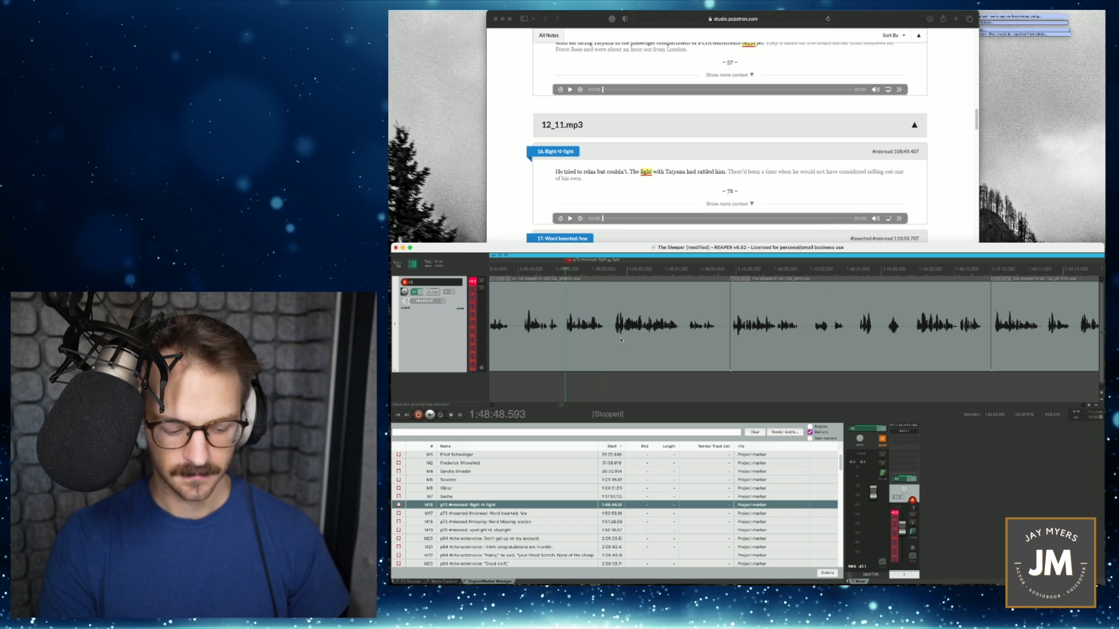
{"action": "key", "text": "ctrl+r"}
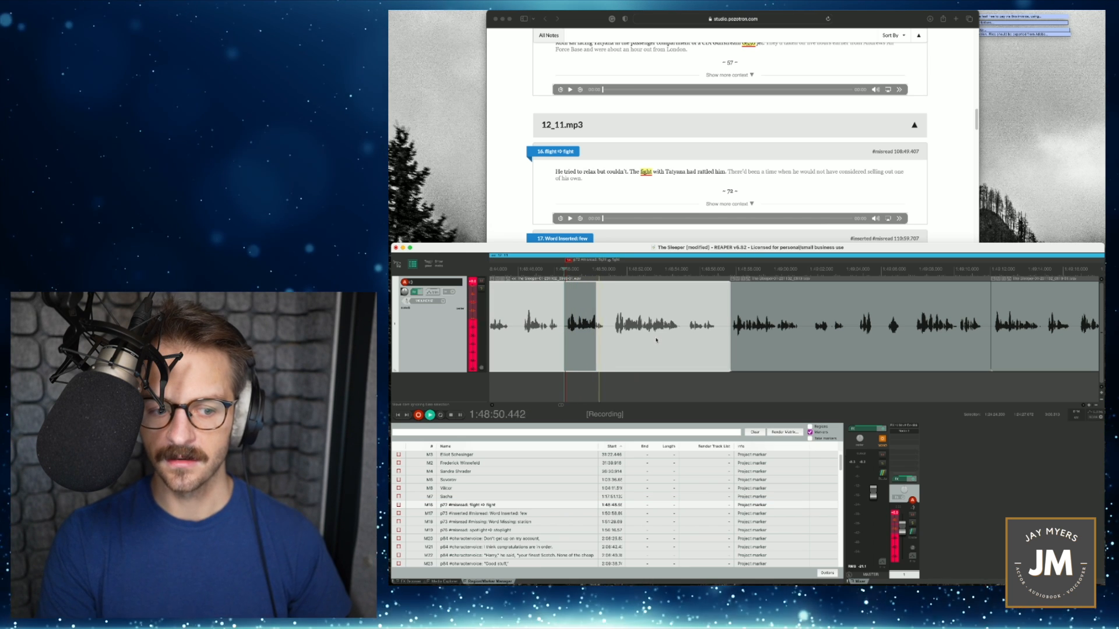
{"action": "key", "text": "space"}
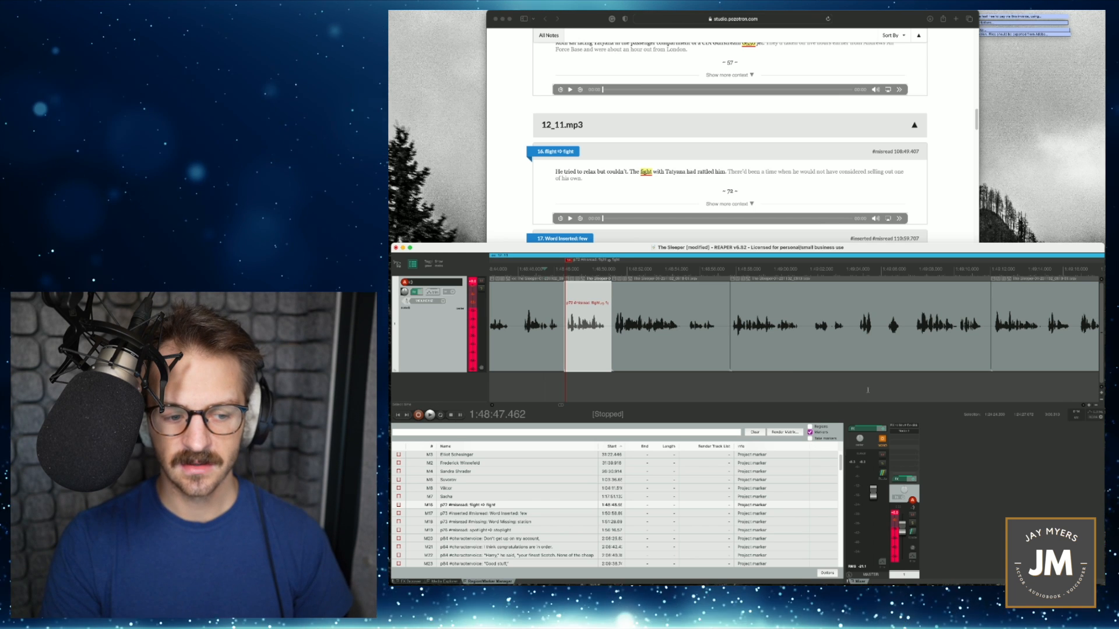
{"action": "key", "text": "space"}
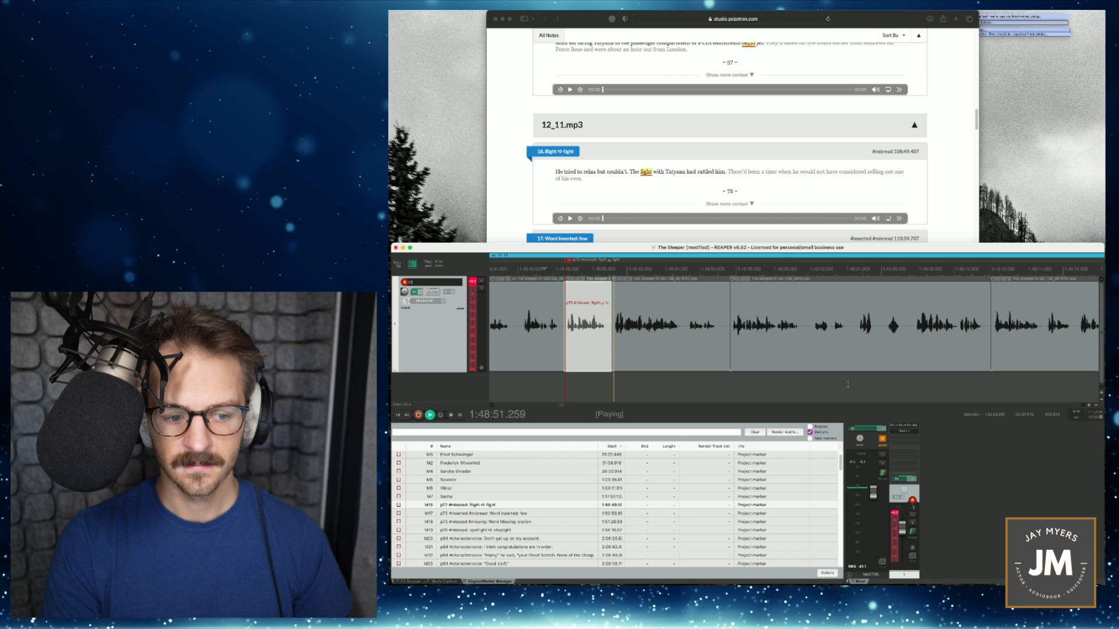
- Delete the p73 flight/fight marker, go to the "Word Inserted: few" marker and play its passage
{"action": "left_click", "coordinate": [492, 505]}
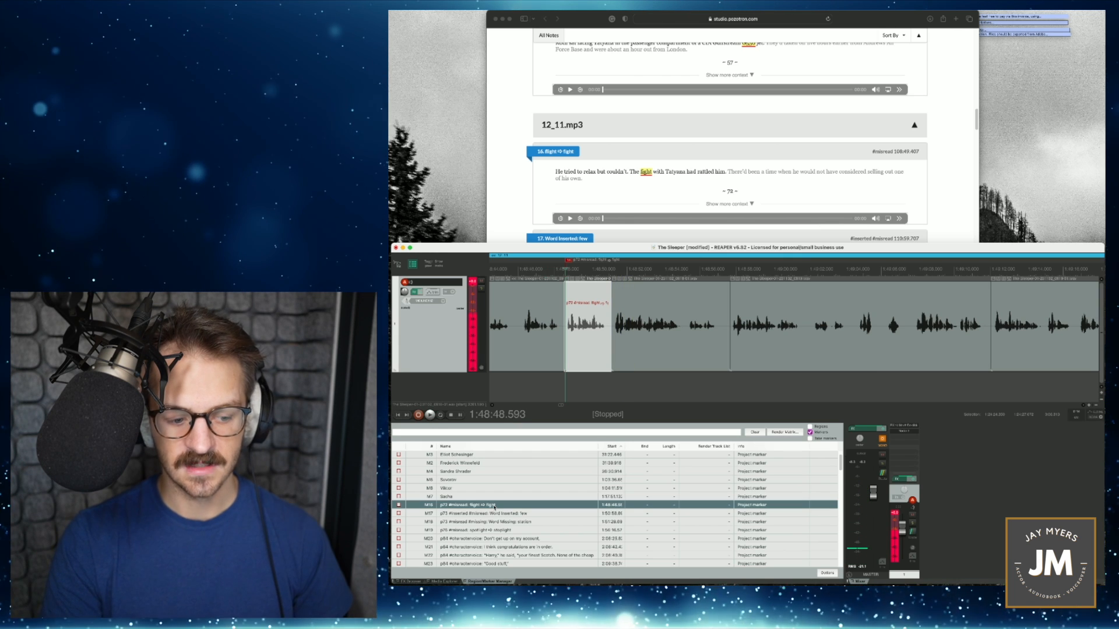
{"action": "key", "text": "Delete"}
{"action": "left_click", "coordinate": [494, 506]}
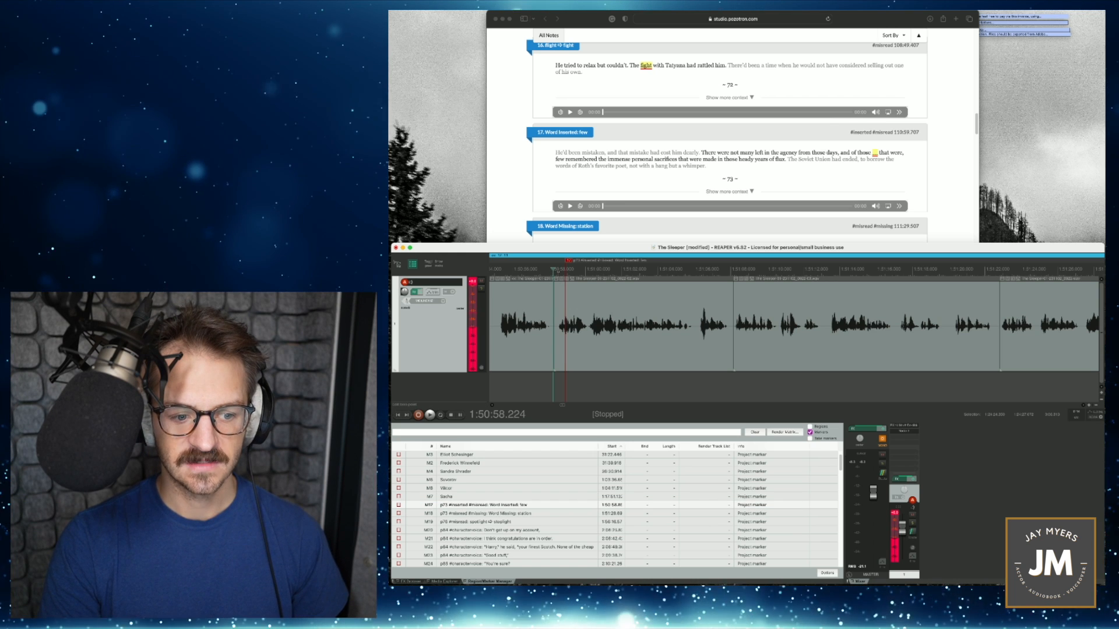
{"action": "key", "text": "space"}
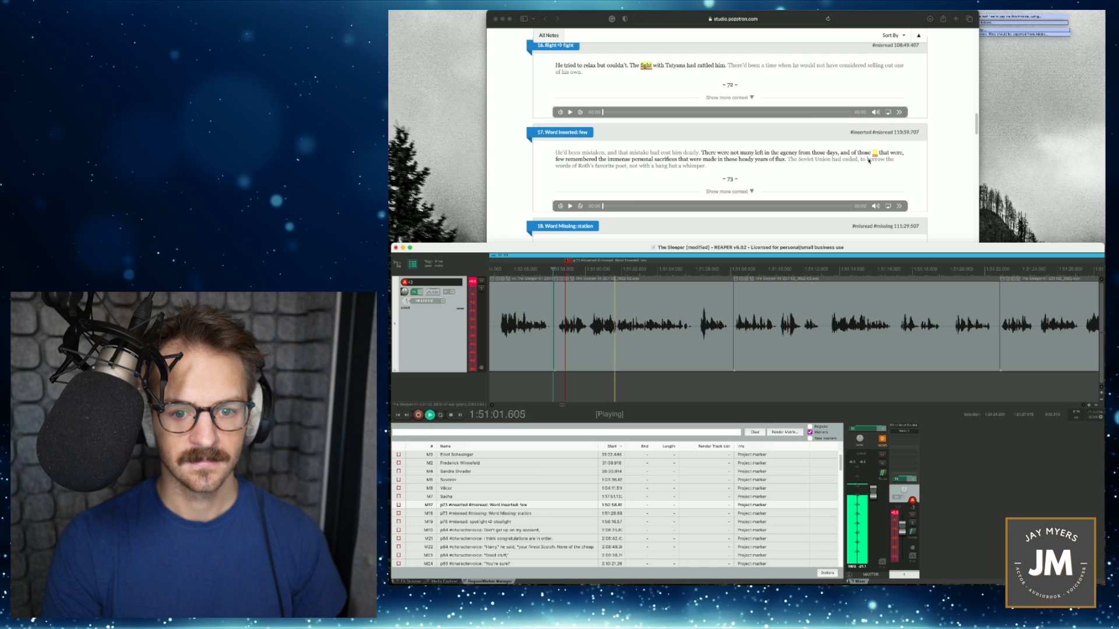
{"action": "key", "text": "space"}
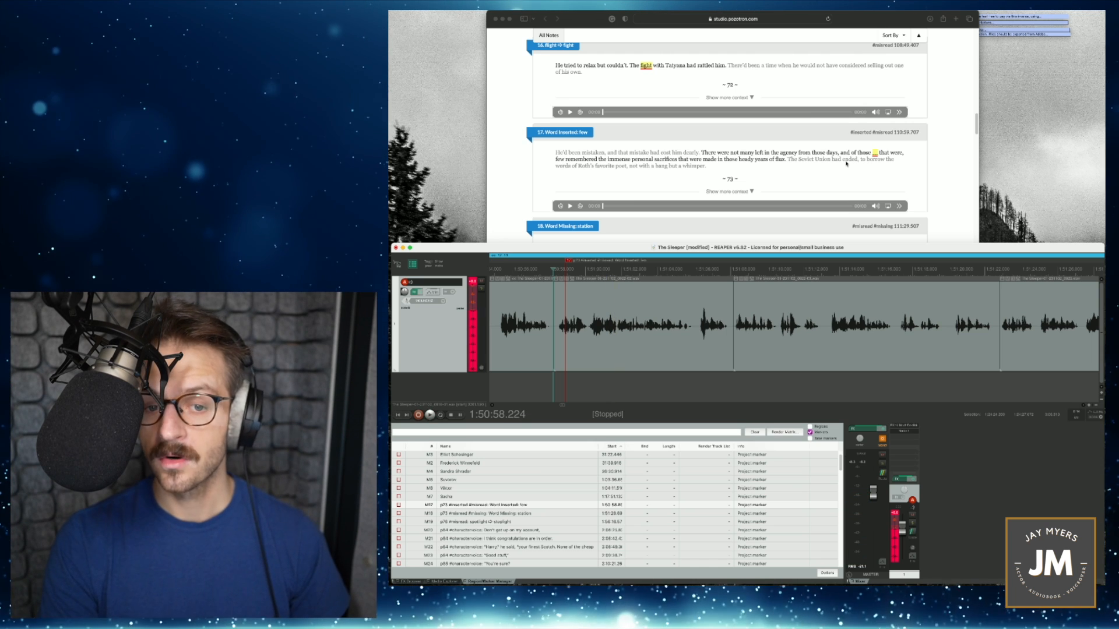
- Make a time selection of about 2 seconds from 1:50:58.2 over the inserted-word phrase, and set the record mode to time selection auto punch
{"action": "scroll", "coordinate": [672, 323], "scroll_direction": "up", "scroll_amount": 2}
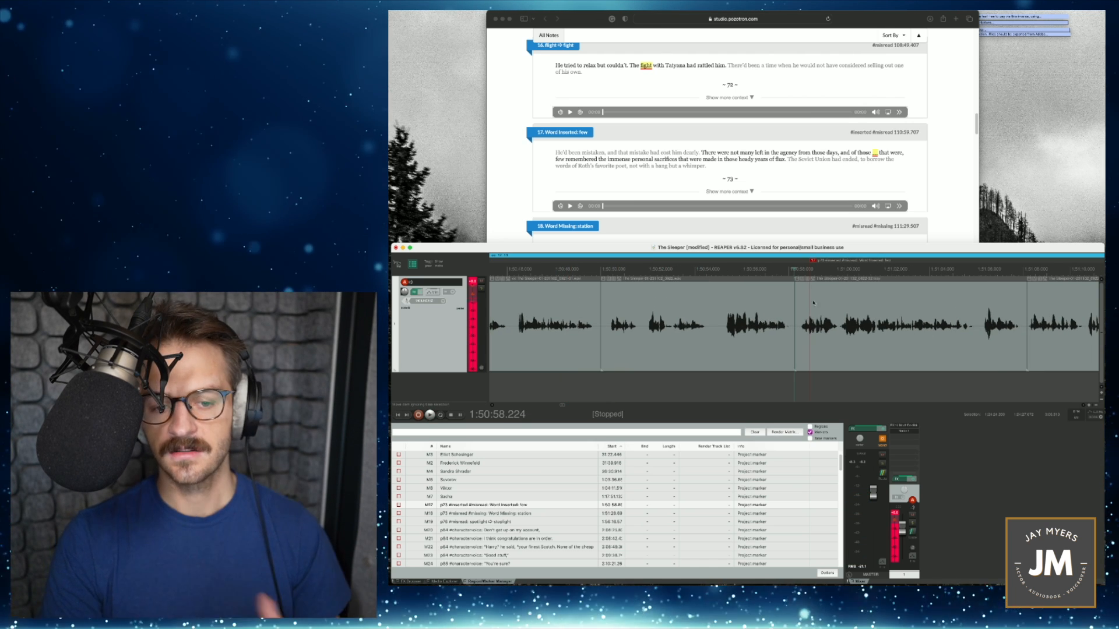
{"action": "left_click_drag", "start_coordinate": [795, 275], "coordinate": [839, 278]}
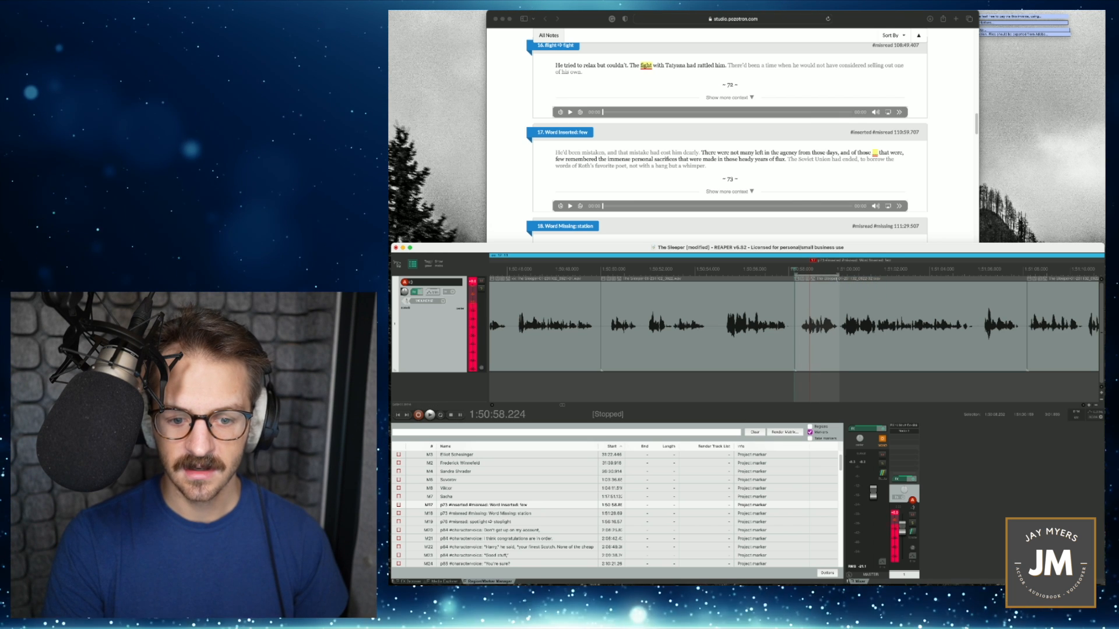
{"action": "right_click", "coordinate": [419, 416]}
{"action": "left_click", "coordinate": [464, 435]}
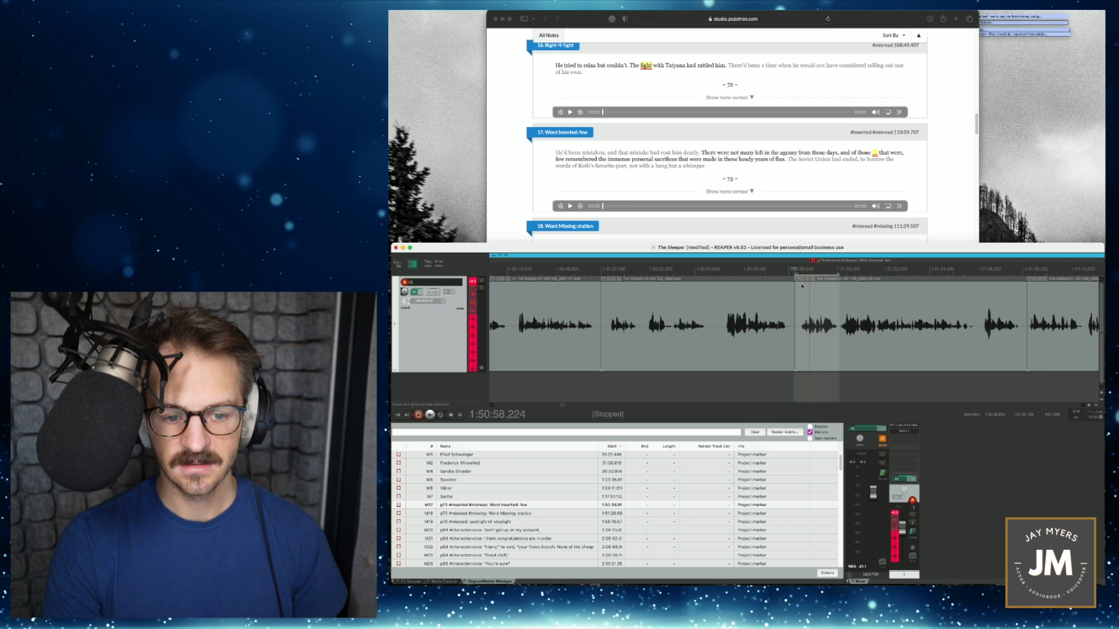
- Record the corrected phrase without "few" into the time selection, starting from 1:50:55.547 for a lead-in, and play the transition
{"action": "left_click", "coordinate": [731, 269]}
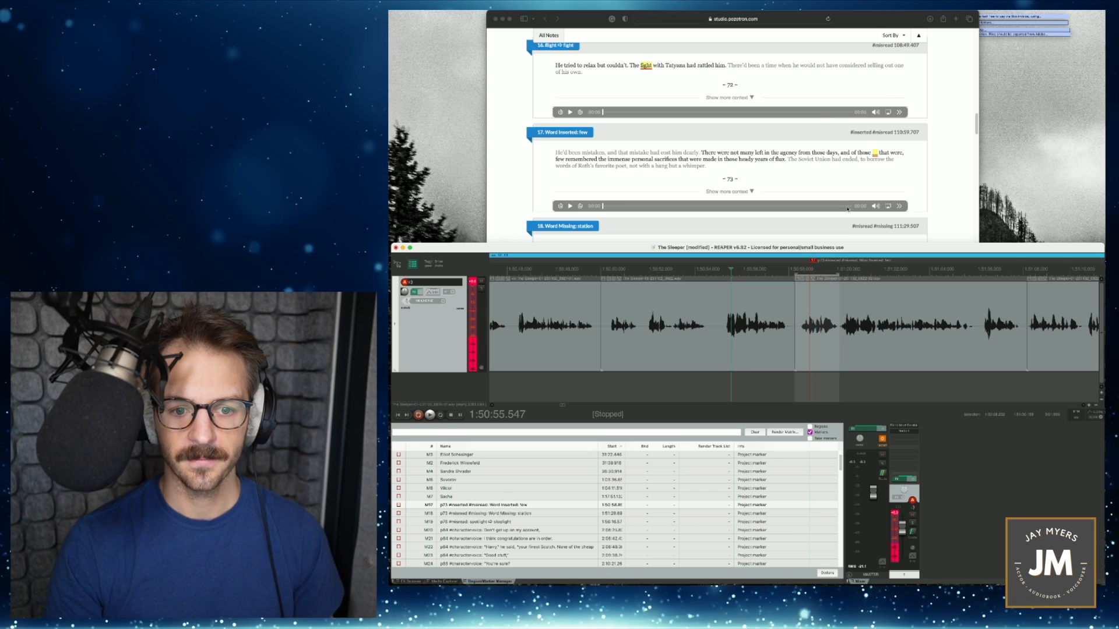
{"action": "key", "text": "super+r"}
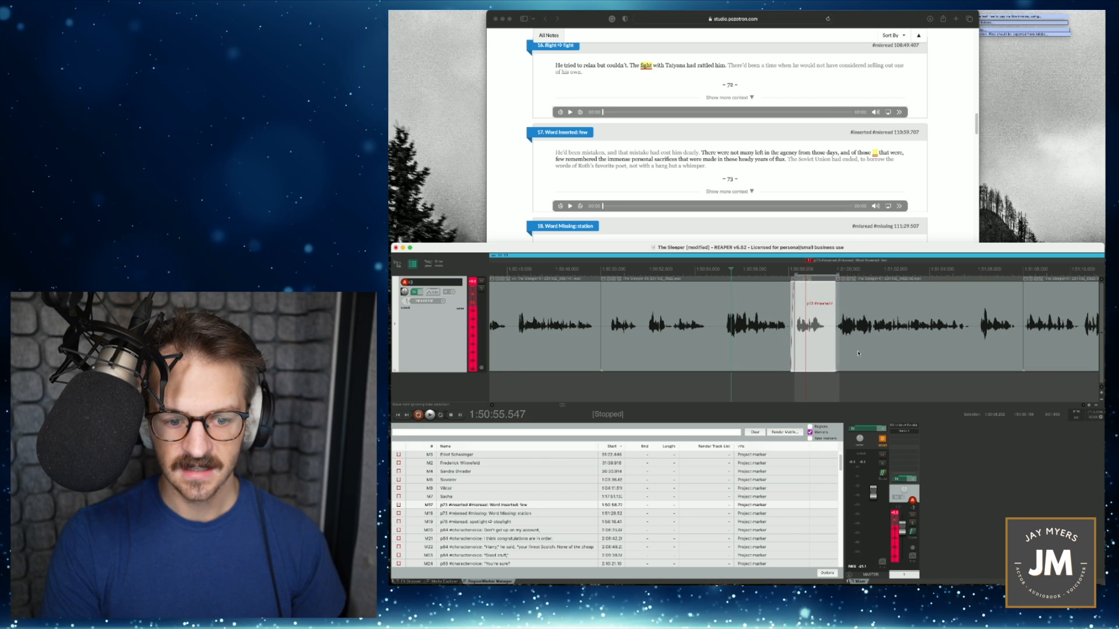
{"action": "key", "text": "space"}
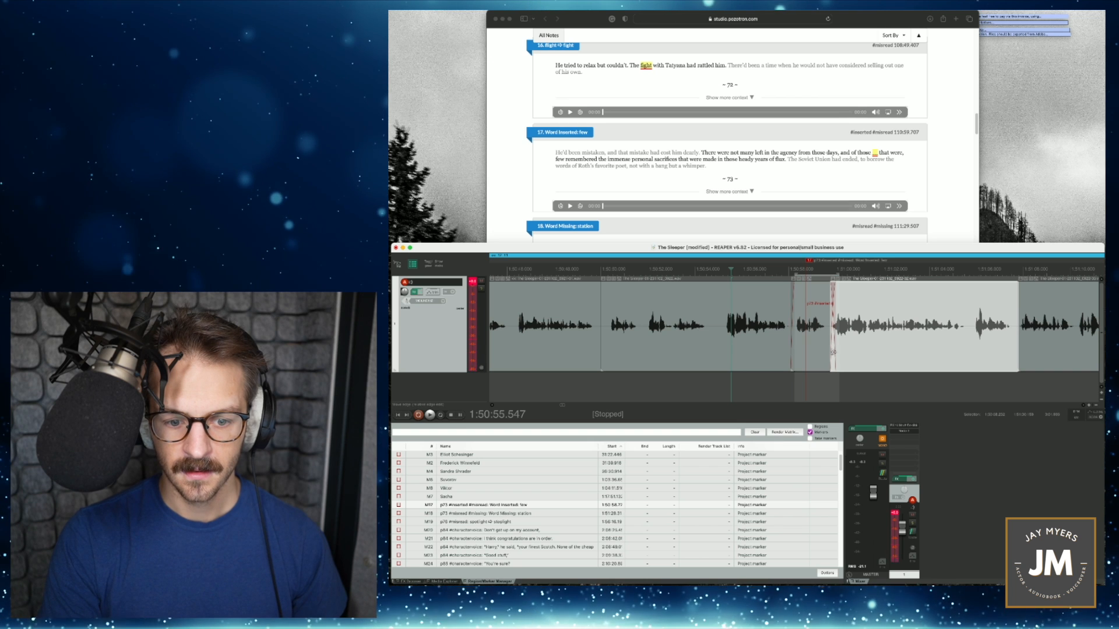
{"action": "key", "text": "space"}
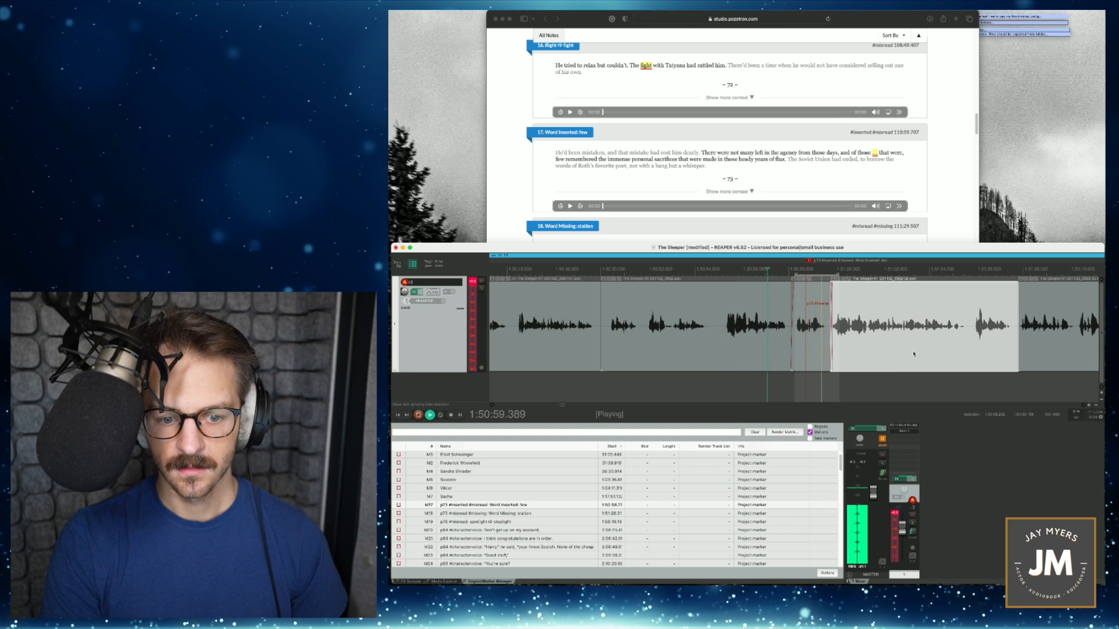
{"action": "key", "text": "space"}
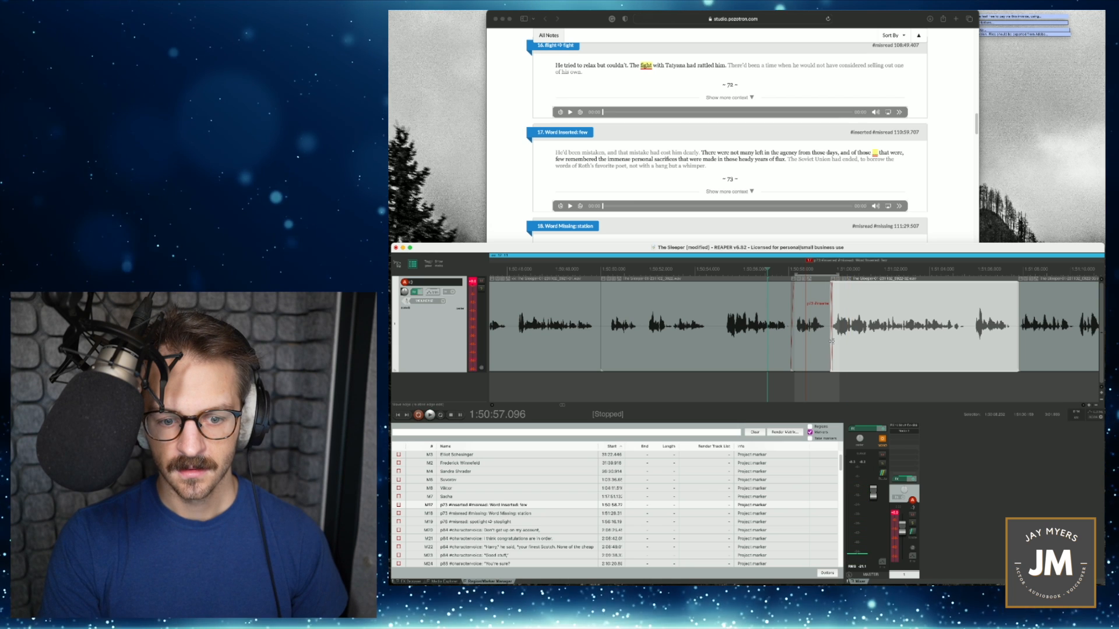
- Move the item following the punch-in away from it, extend its start to expose the old audio, and play that section
{"action": "mouse_move", "coordinate": [831, 342]}
{"action": "left_mouse_down"}
{"action": "mouse_move", "coordinate": [892, 341]}
{"action": "mouse_move", "coordinate": [820, 345]}
{"action": "left_mouse_up"}
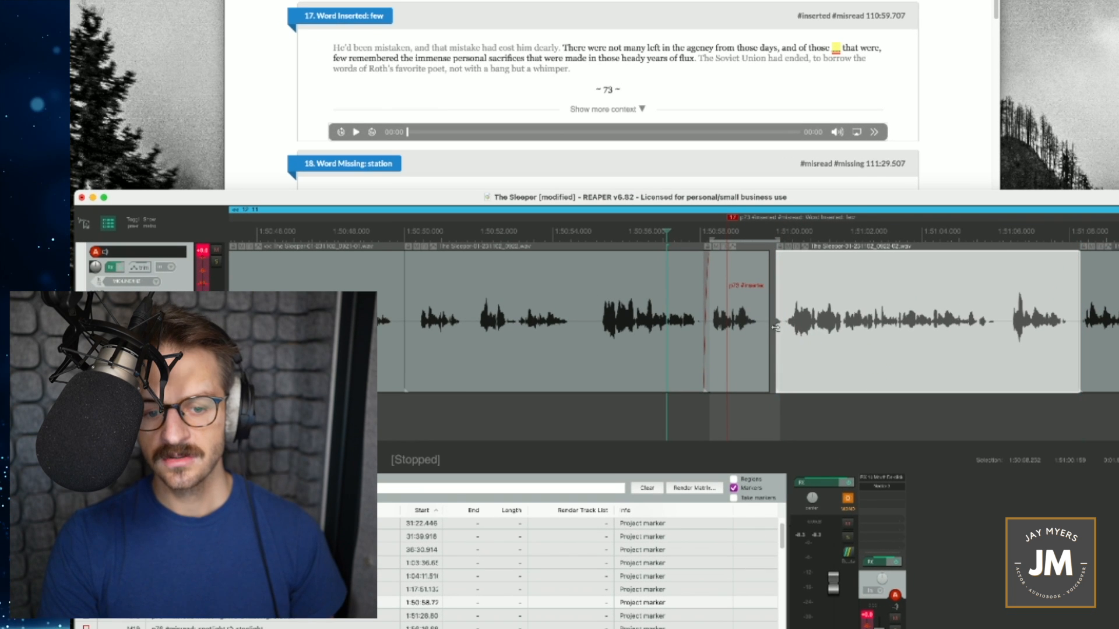
{"action": "left_click_drag", "start_coordinate": [780, 331], "coordinate": [764, 336]}
{"action": "left_click_drag", "start_coordinate": [836, 340], "coordinate": [870, 340]}
{"action": "key", "text": "space"}
{"action": "key", "text": "space"}
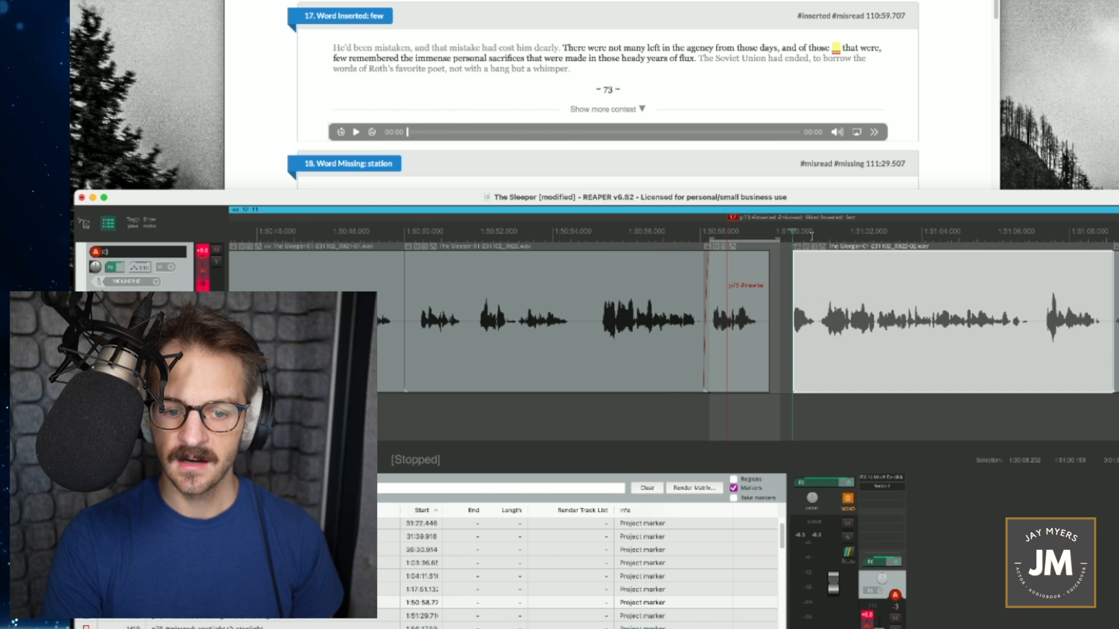
{"action": "left_click_drag", "start_coordinate": [814, 234], "coordinate": [822, 238]}
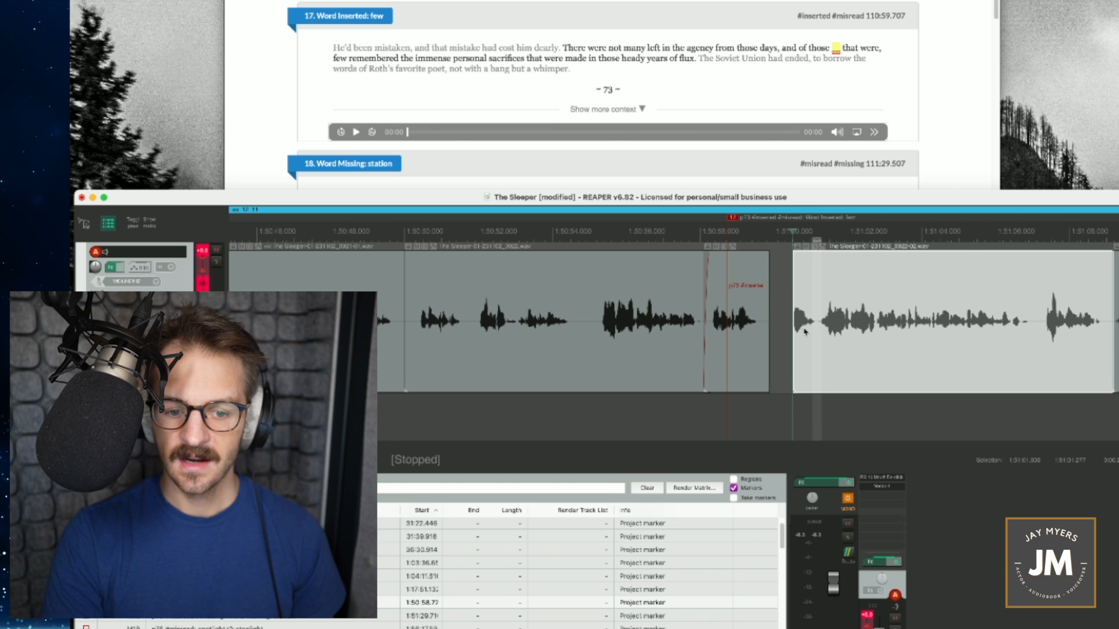
- Trim the exposed old audio from the following item's start, move the item back to overlap the punch-in, and play the join
{"action": "mouse_move", "coordinate": [865, 335]}
{"action": "left_mouse_down"}
{"action": "mouse_move", "coordinate": [813, 352]}
{"action": "mouse_move", "coordinate": [855, 347]}
{"action": "left_mouse_up"}
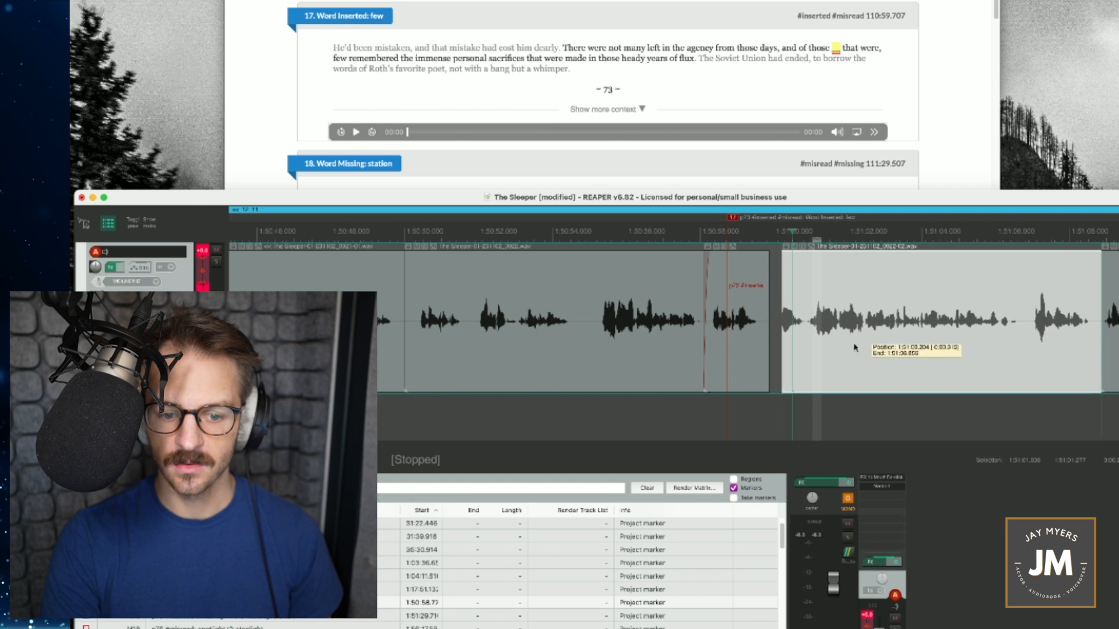
{"action": "left_click_drag", "start_coordinate": [782, 347], "coordinate": [800, 346]}
{"action": "left_click_drag", "start_coordinate": [891, 348], "coordinate": [865, 354]}
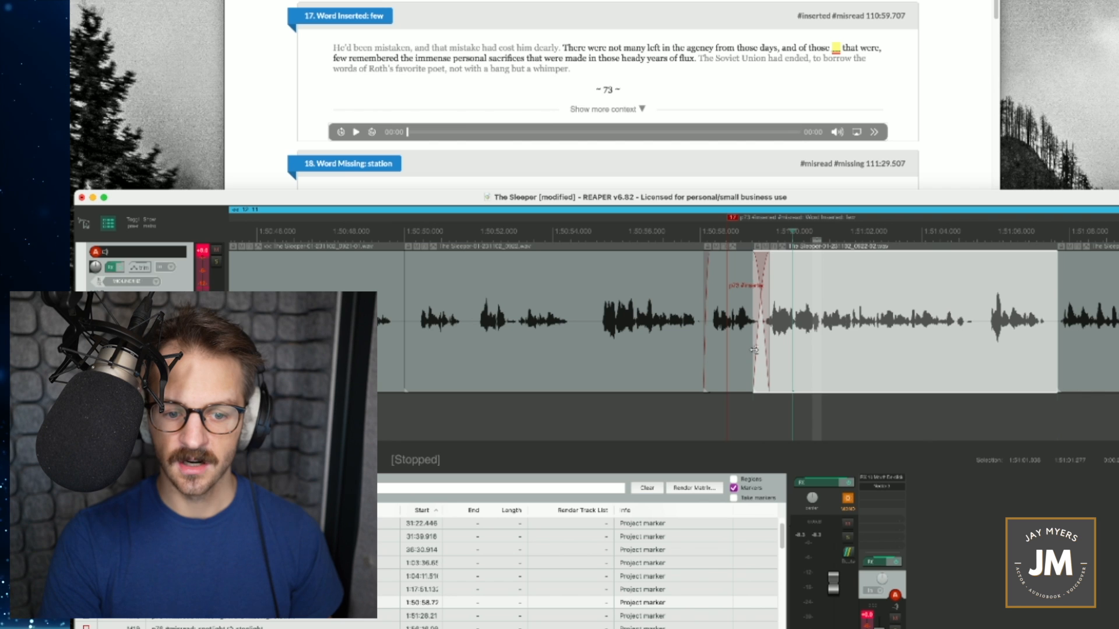
{"action": "left_click_drag", "start_coordinate": [754, 350], "coordinate": [755, 349]}
{"action": "left_click_drag", "start_coordinate": [823, 349], "coordinate": [827, 353]}
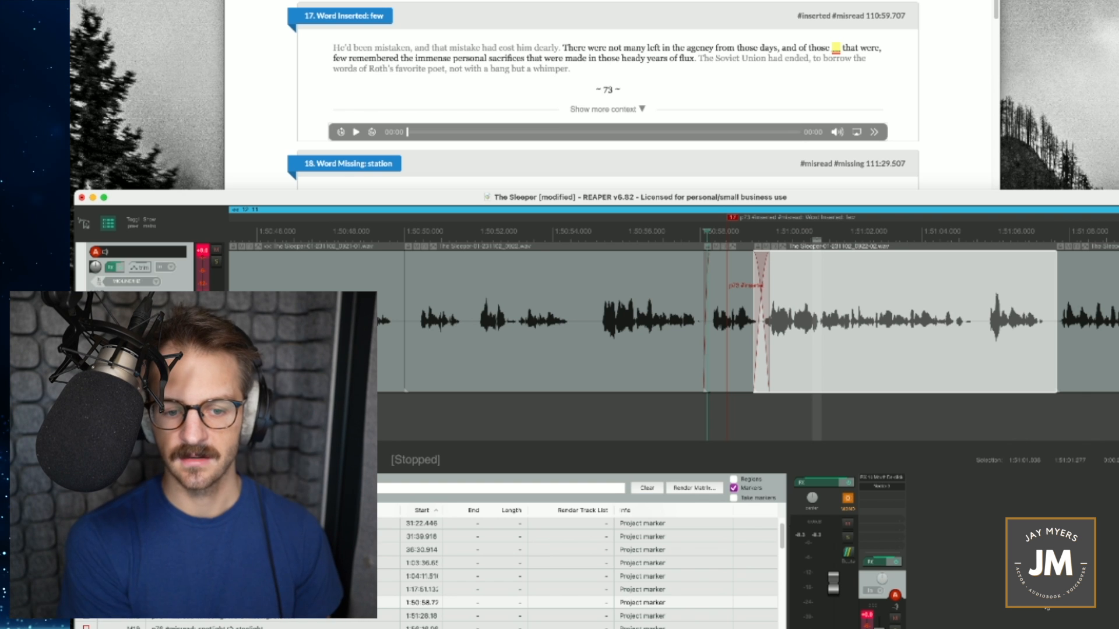
{"action": "key", "text": "space"}
{"action": "key", "text": "space"}
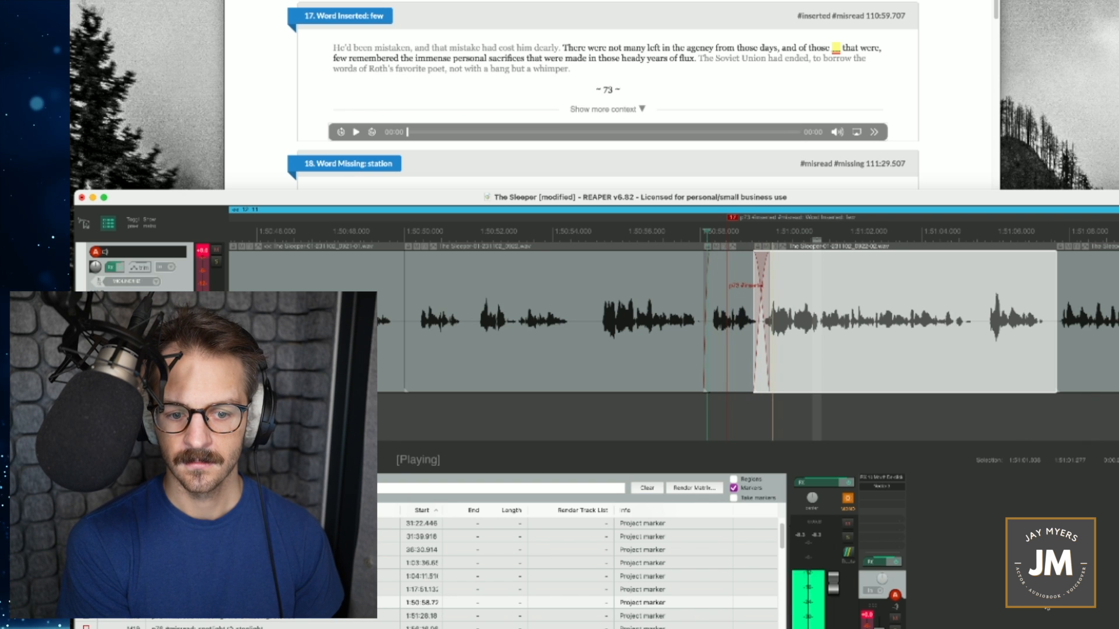
- Shorten the crossfade between the punched-in phrase and the following item, and replay from the start of the phrase
{"action": "left_click_drag", "start_coordinate": [765, 361], "coordinate": [755, 354]}
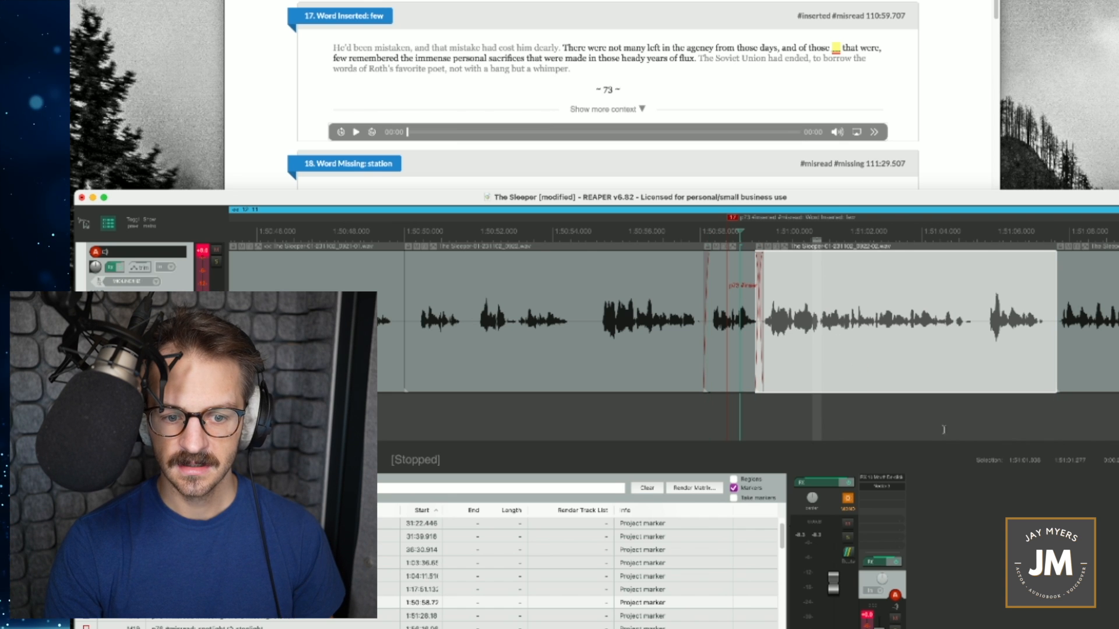
{"action": "left_click", "coordinate": [707, 232]}
{"action": "key", "text": "space"}
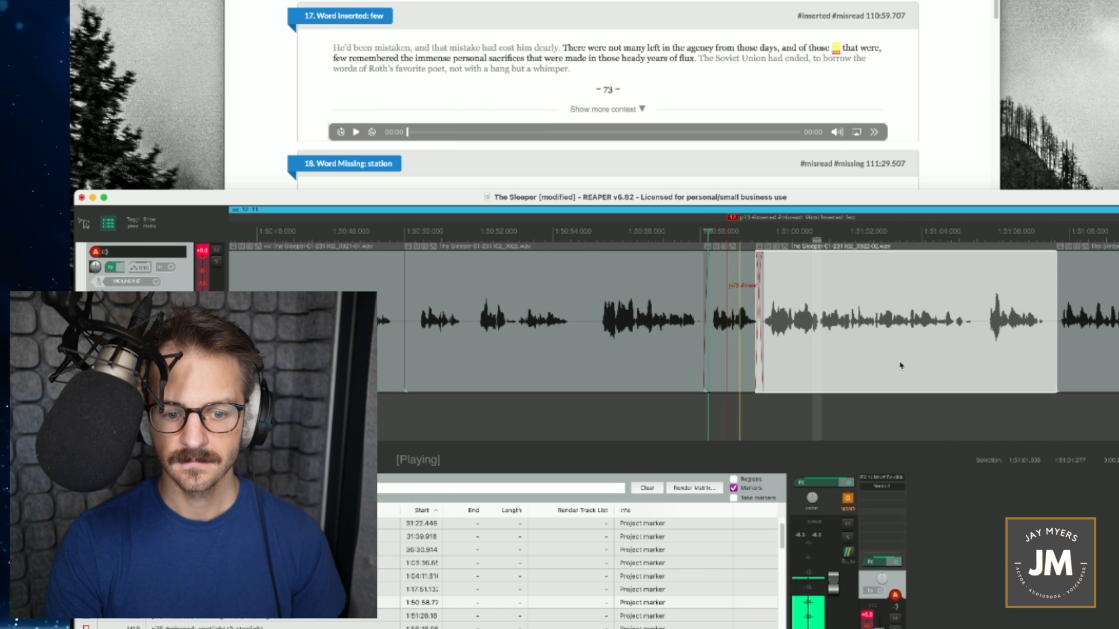
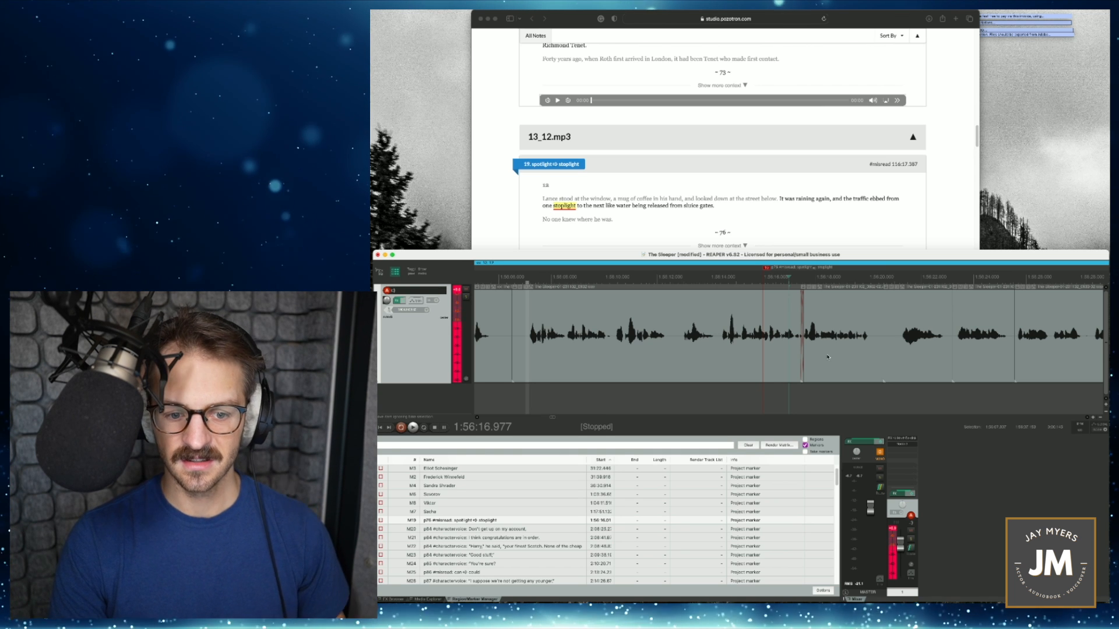
- Move the item after the "stoplight" misread away, play the lead-in from 1:56:14.362, and record the corrected sentence into the gap
{"action": "left_click_drag", "start_coordinate": [832, 350], "coordinate": [974, 354]}
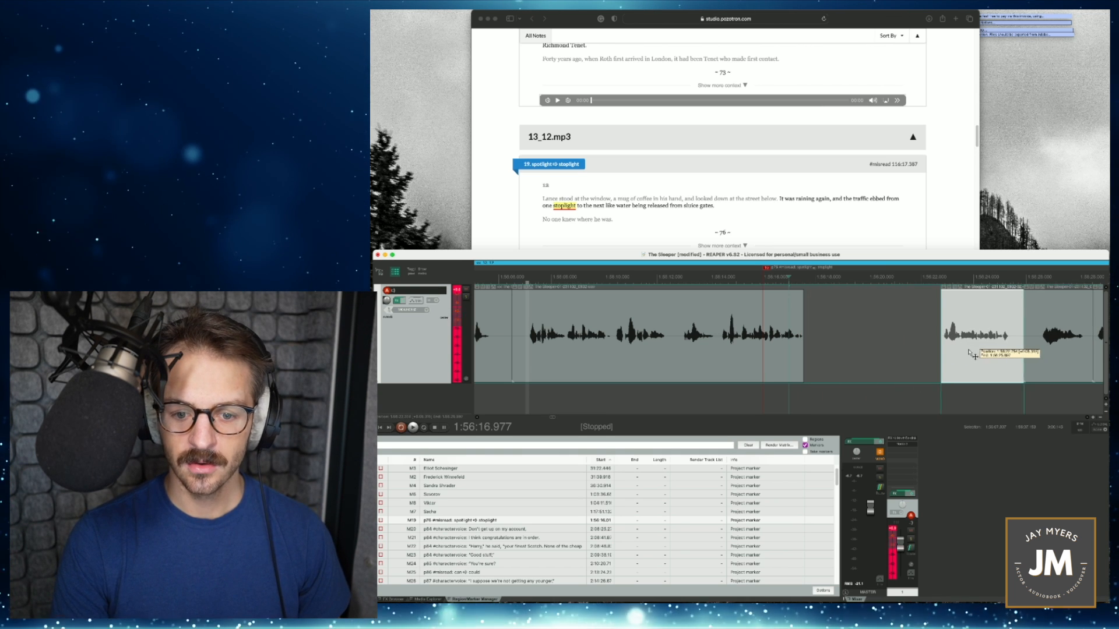
{"action": "left_click", "coordinate": [720, 278]}
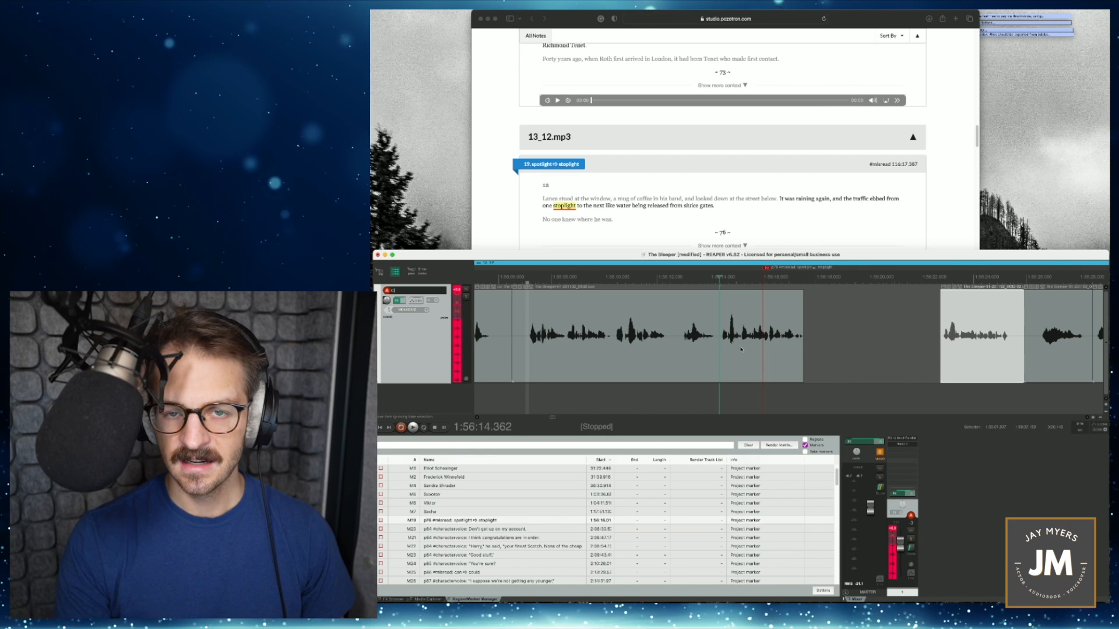
{"action": "key", "text": "space"}
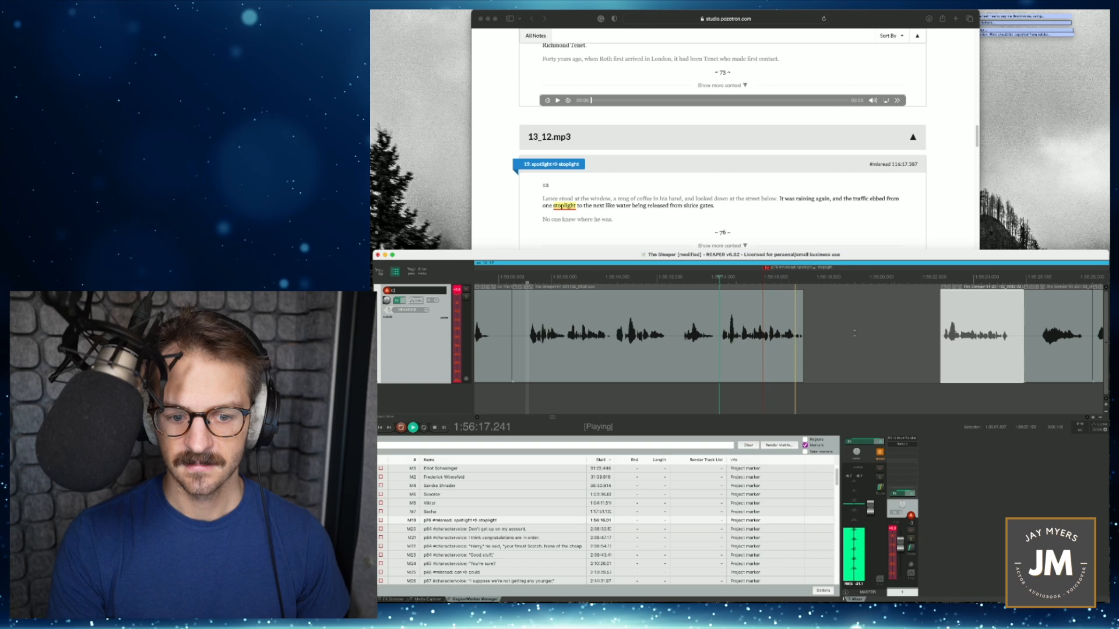
{"action": "key", "text": "super+r"}
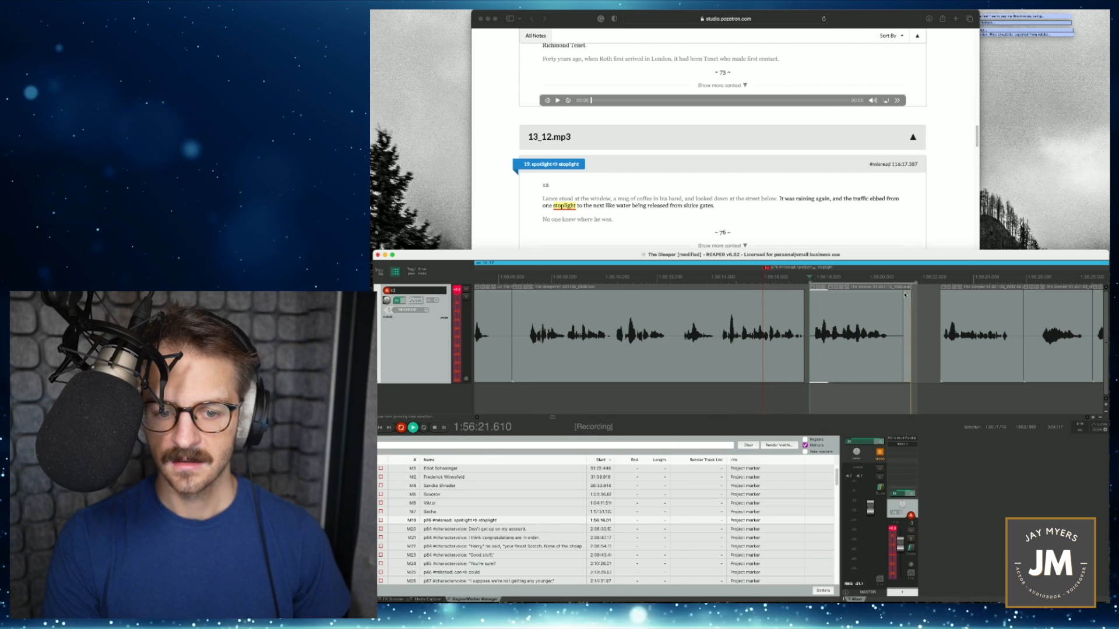
{"action": "key", "text": "space"}
- Trim the misread sentence and the new recording's tail, close the gaps by overlapping the recording and following item, and play the joins
{"action": "left_click_drag", "start_coordinate": [801, 344], "coordinate": [723, 343]}
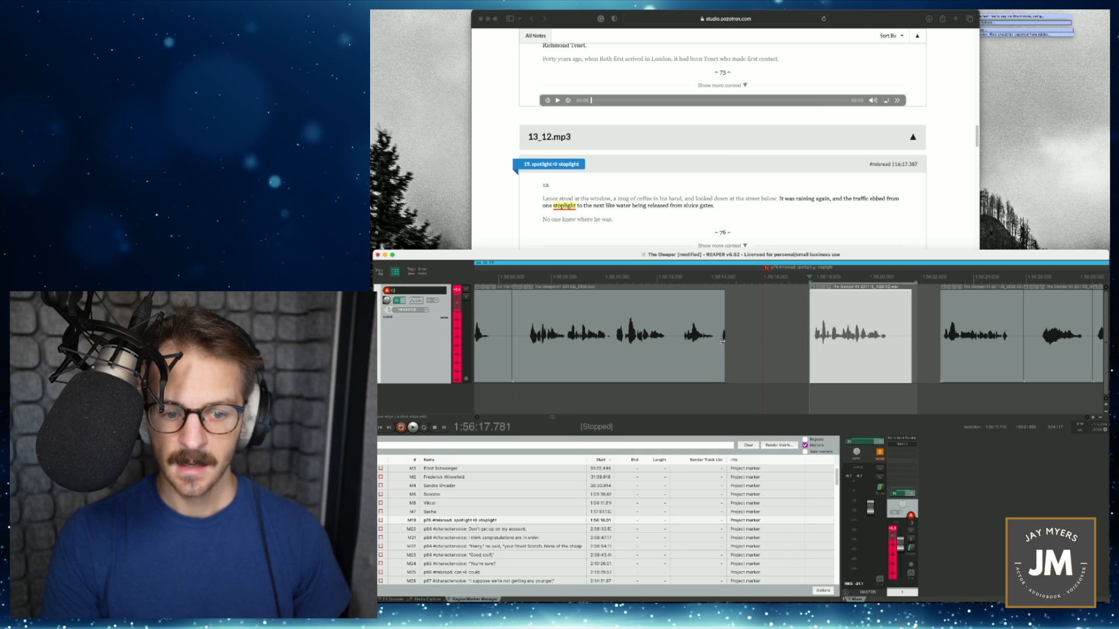
{"action": "mouse_move", "coordinate": [864, 346]}
{"action": "left_mouse_down"}
{"action": "mouse_move", "coordinate": [773, 357]}
{"action": "mouse_move", "coordinate": [719, 345]}
{"action": "left_mouse_up"}
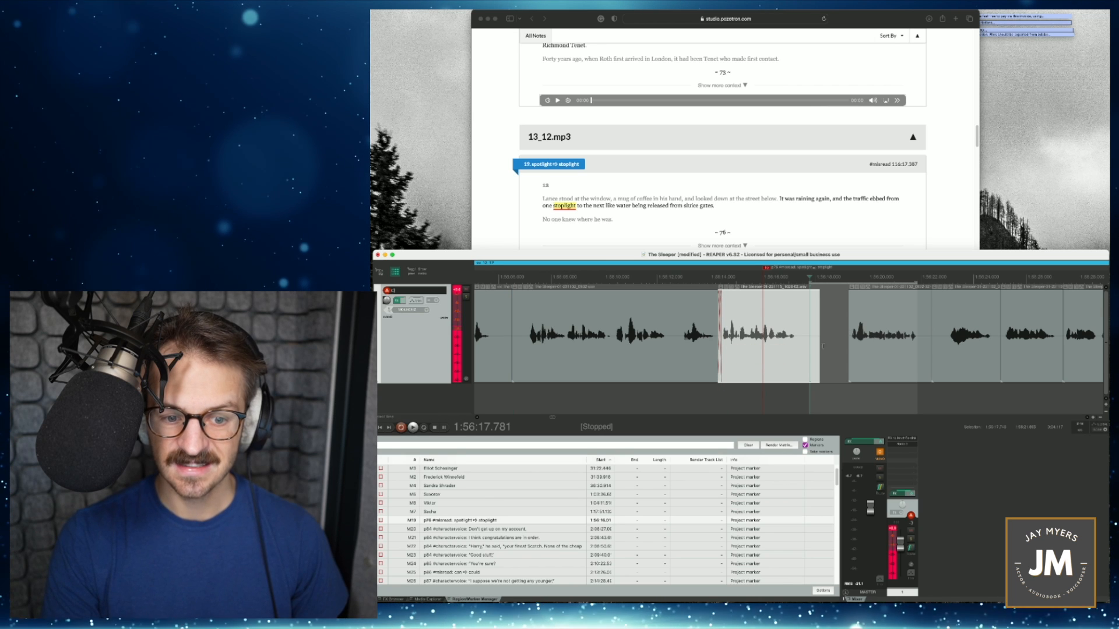
{"action": "left_click_drag", "start_coordinate": [815, 346], "coordinate": [798, 348]}
{"action": "left_click_drag", "start_coordinate": [866, 356], "coordinate": [810, 356]}
{"action": "key", "text": "space"}
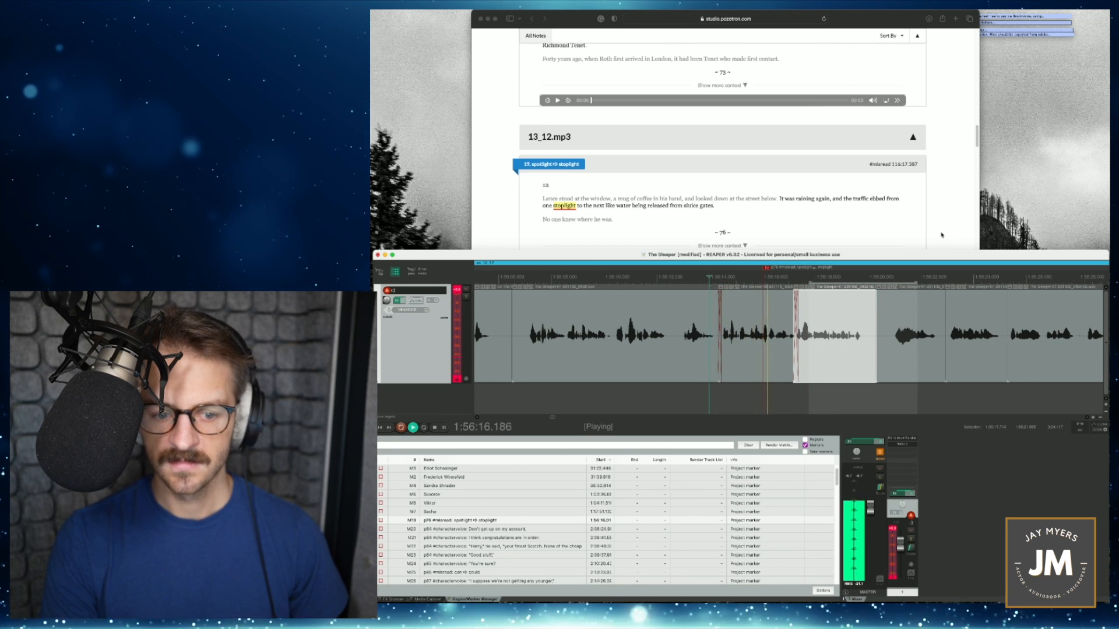
{"action": "left_click_drag", "start_coordinate": [834, 350], "coordinate": [837, 355]}
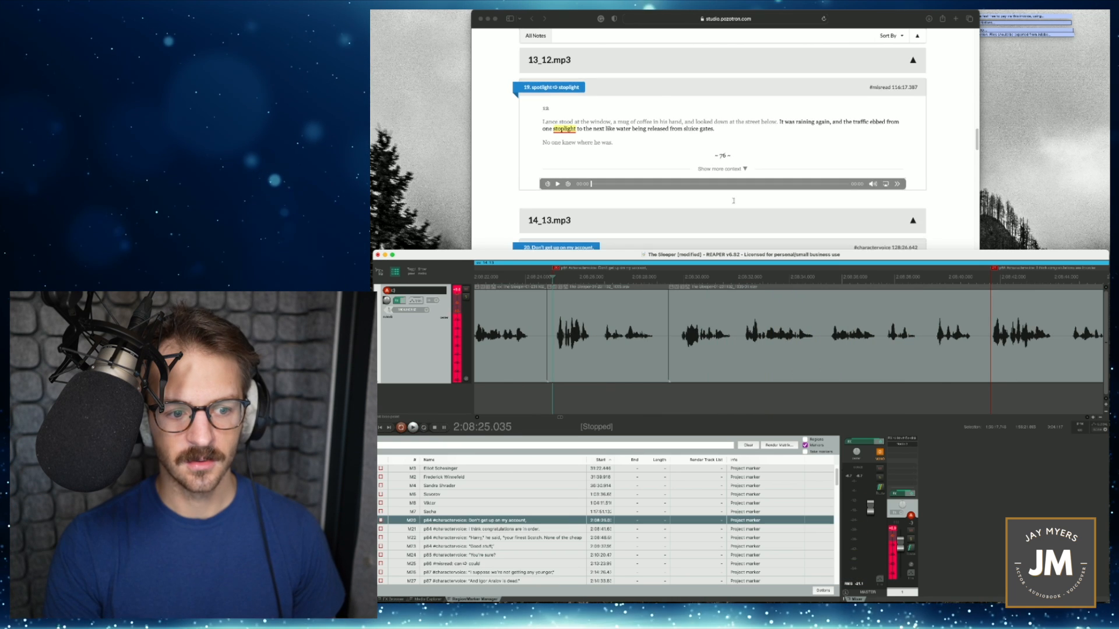
- Go to the "can → could" pickup and record the corrected phrase into a time selection starting at 2:13:22.515
{"action": "scroll", "coordinate": [733, 201], "scroll_direction": "down", "scroll_amount": 2}
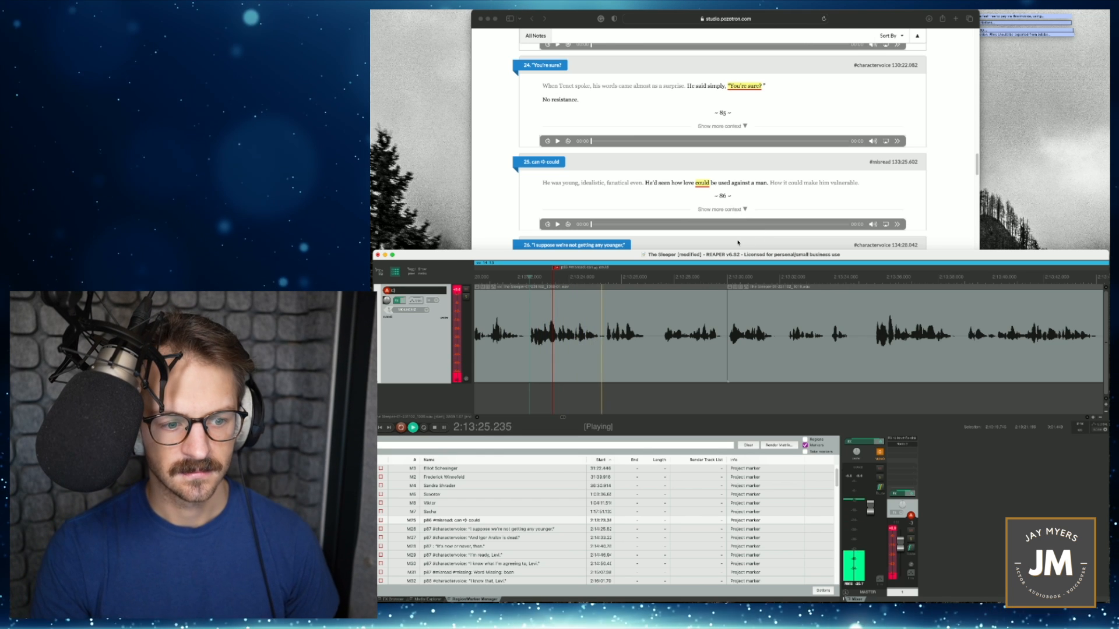
{"action": "key", "text": "space"}
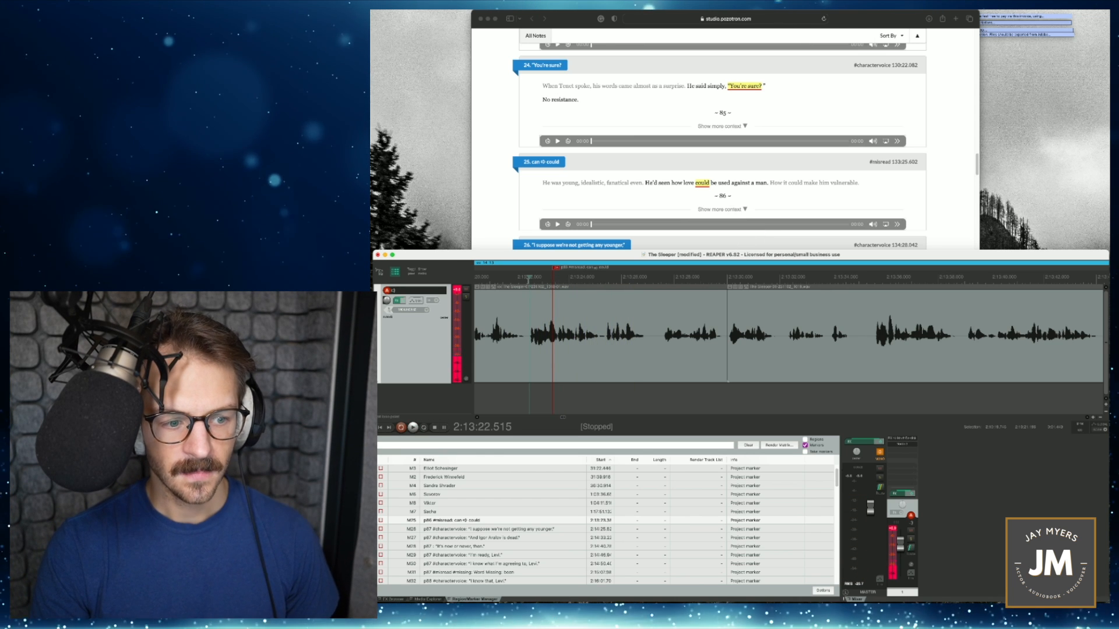
{"action": "left_click_drag", "start_coordinate": [529, 278], "coordinate": [602, 284]}
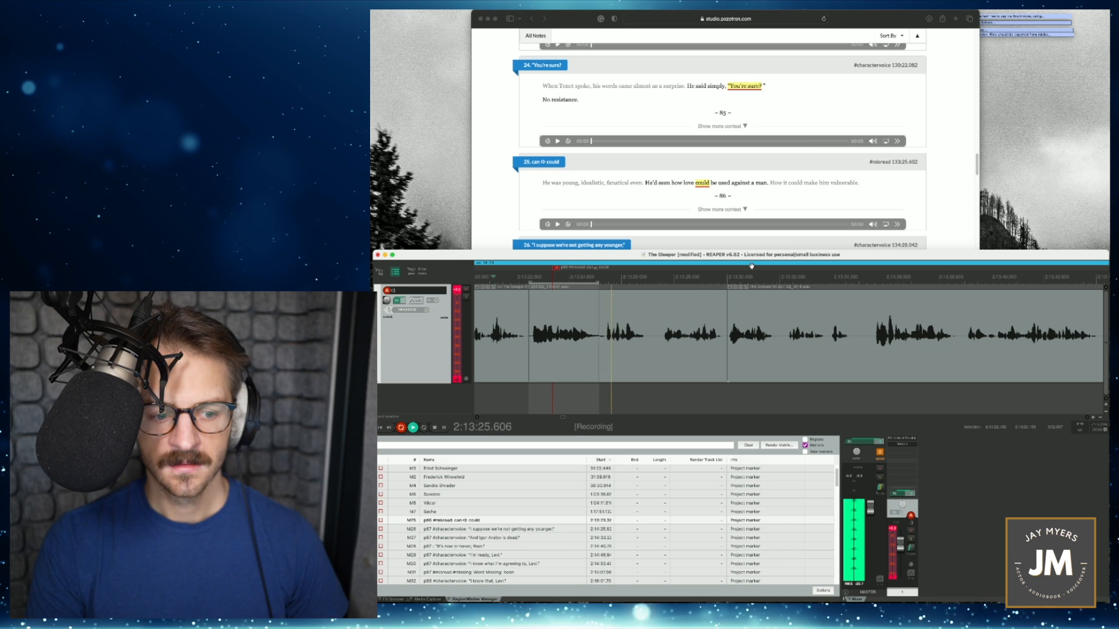
{"action": "key", "text": "space"}
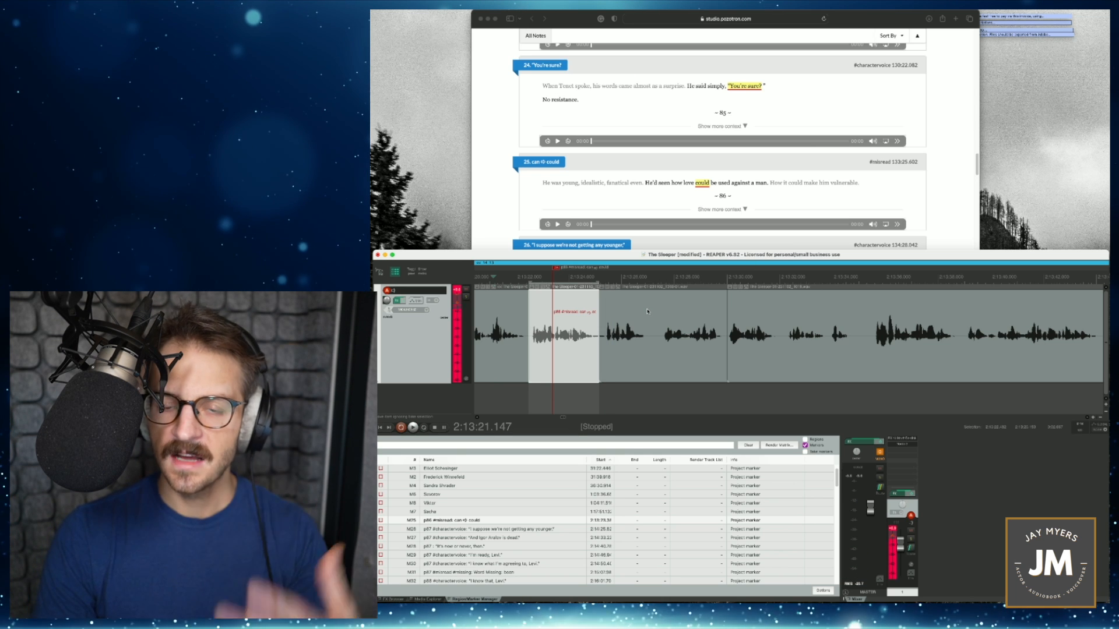
- Overlap the following item slightly with the "could" punch-in and play the transition from the start of the phrase
{"action": "left_click_drag", "start_coordinate": [622, 351], "coordinate": [615, 354]}
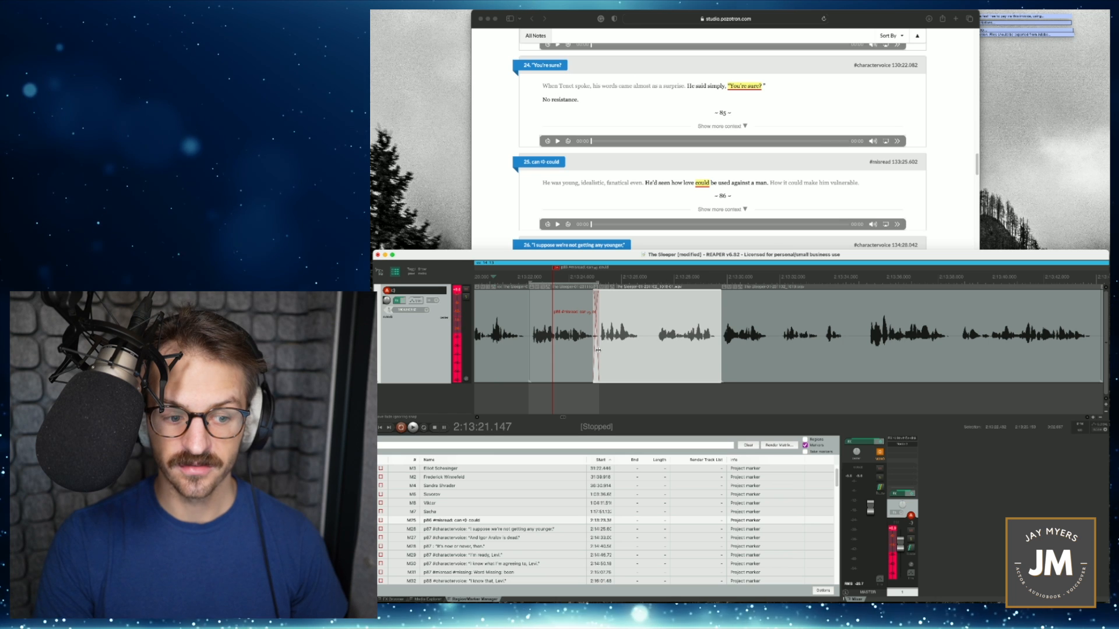
{"action": "left_click", "coordinate": [598, 350]}
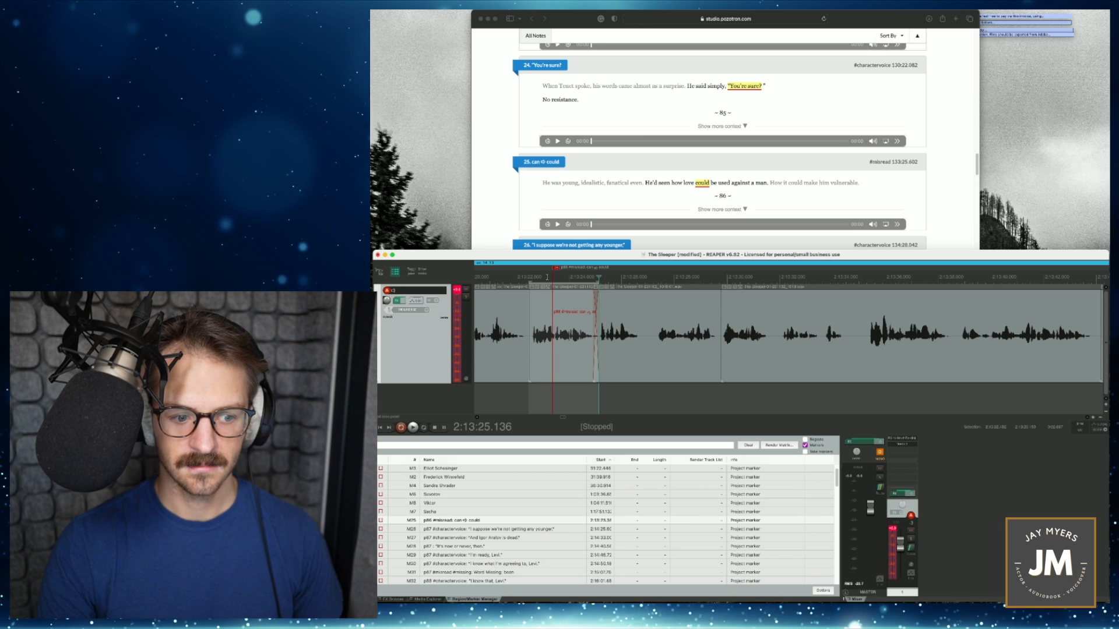
{"action": "left_click", "coordinate": [528, 279]}
{"action": "key", "text": "space"}
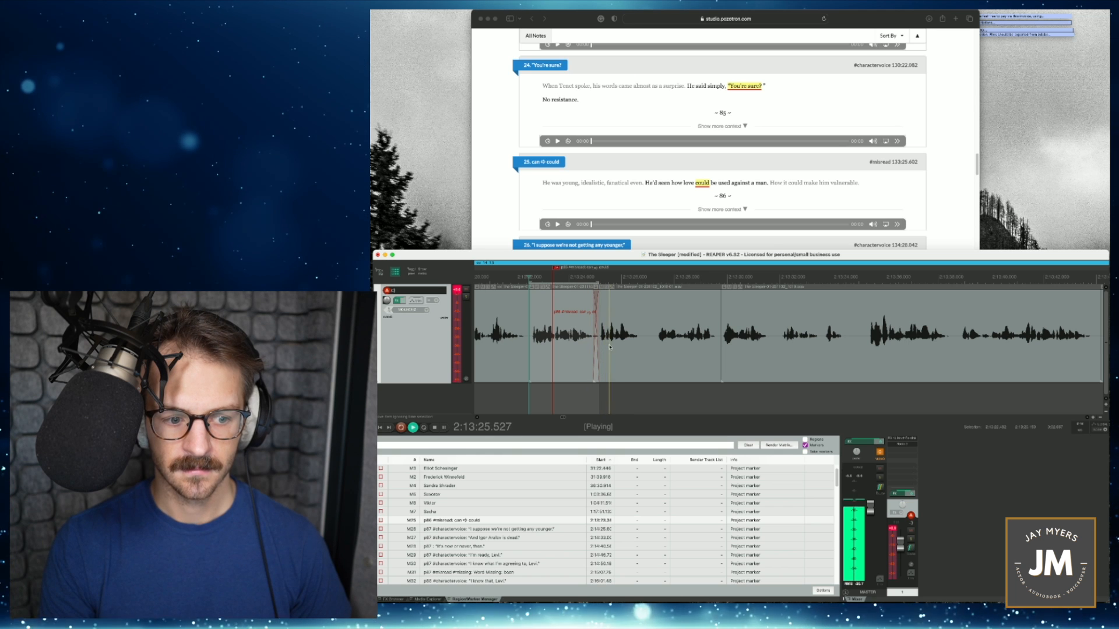
{"action": "key", "text": "space"}
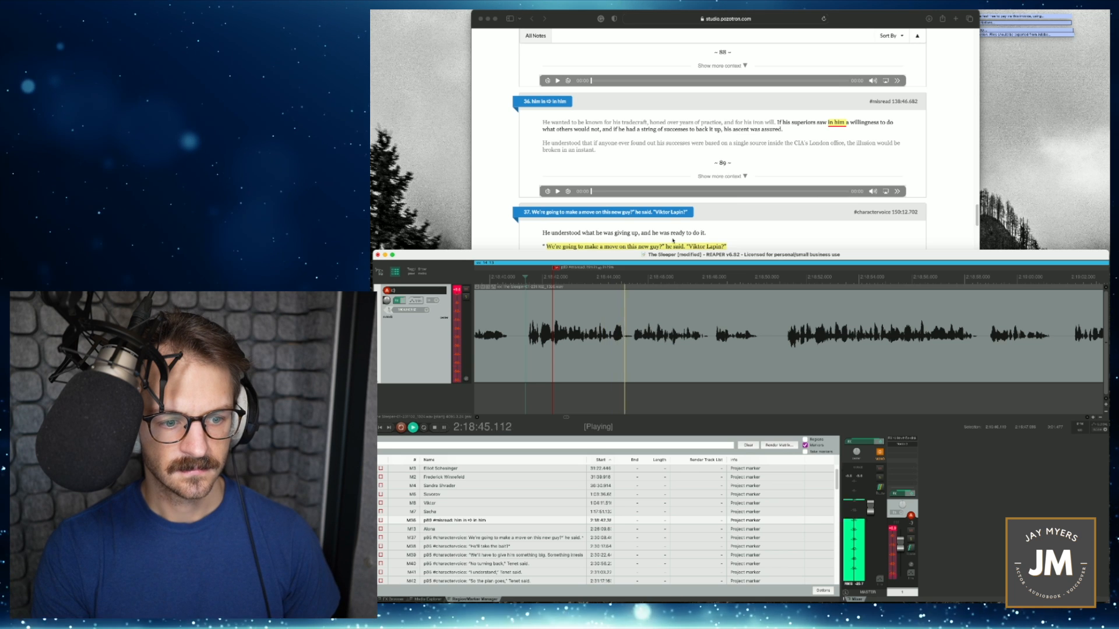
- Record the corrected "in him" phrase into a time selection covering the misread, starting from 2:18:41.114 for a lead-in
{"action": "key", "text": "space"}
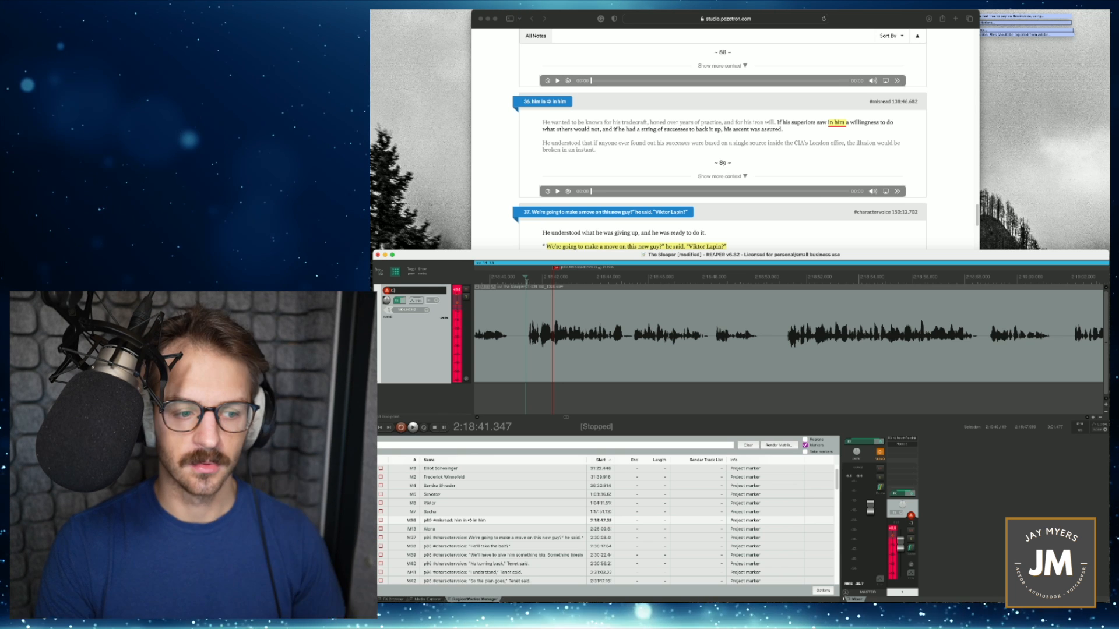
{"action": "left_click_drag", "start_coordinate": [527, 290], "coordinate": [632, 298]}
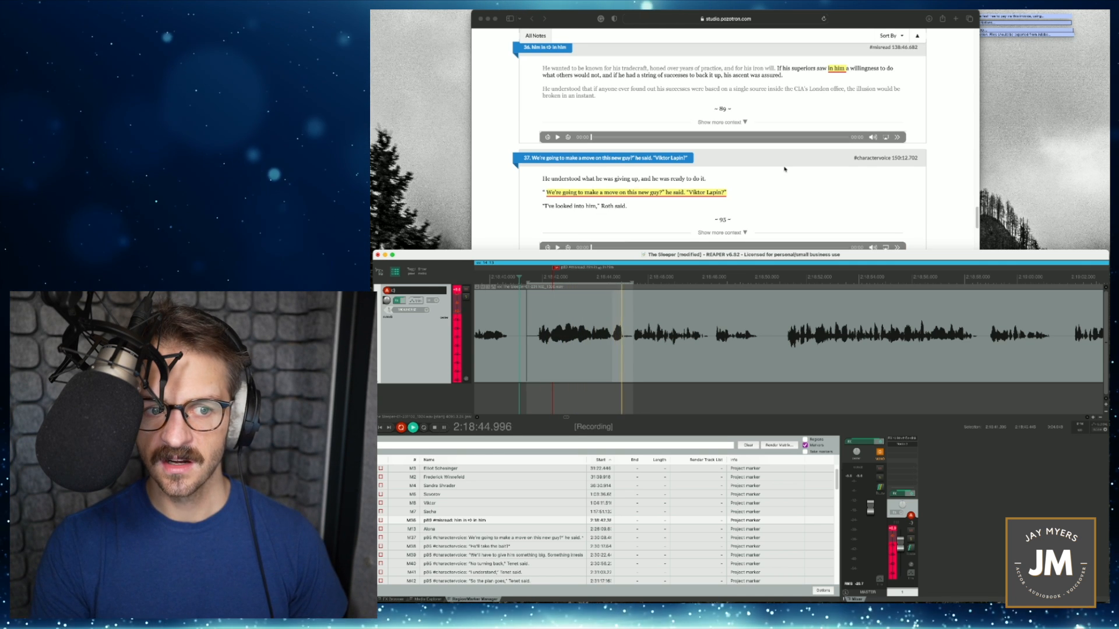
{"action": "key", "text": "space"}
- Adjust the join between the "in him" punch-in and the following item, play it, and select the finished marker
{"action": "left_click_drag", "start_coordinate": [627, 350], "coordinate": [627, 350]}
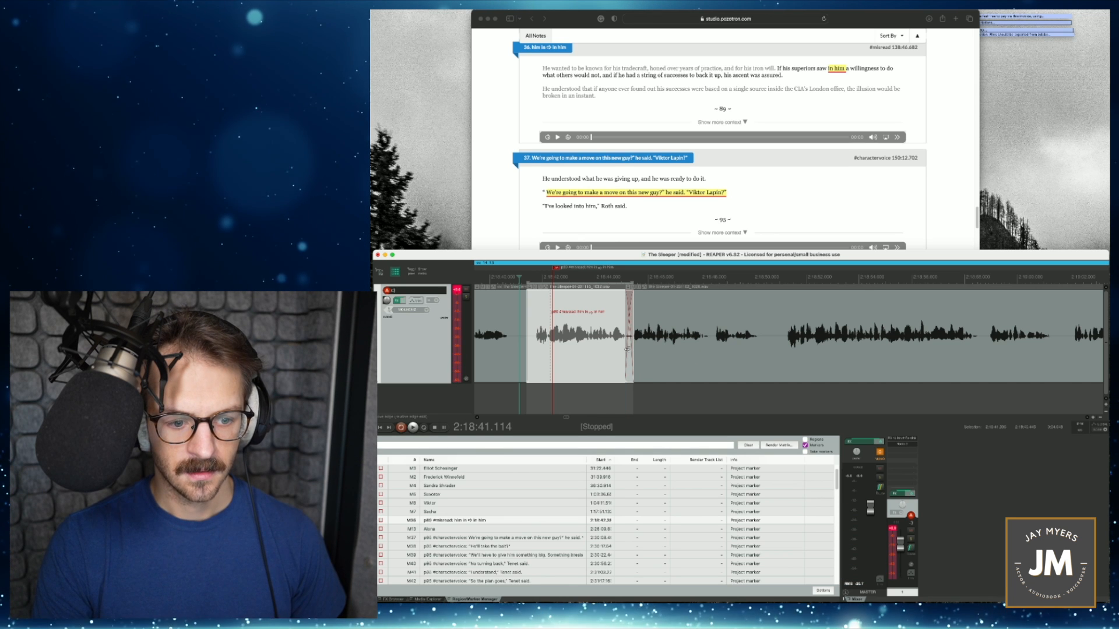
{"action": "left_click_drag", "start_coordinate": [608, 346], "coordinate": [656, 345]}
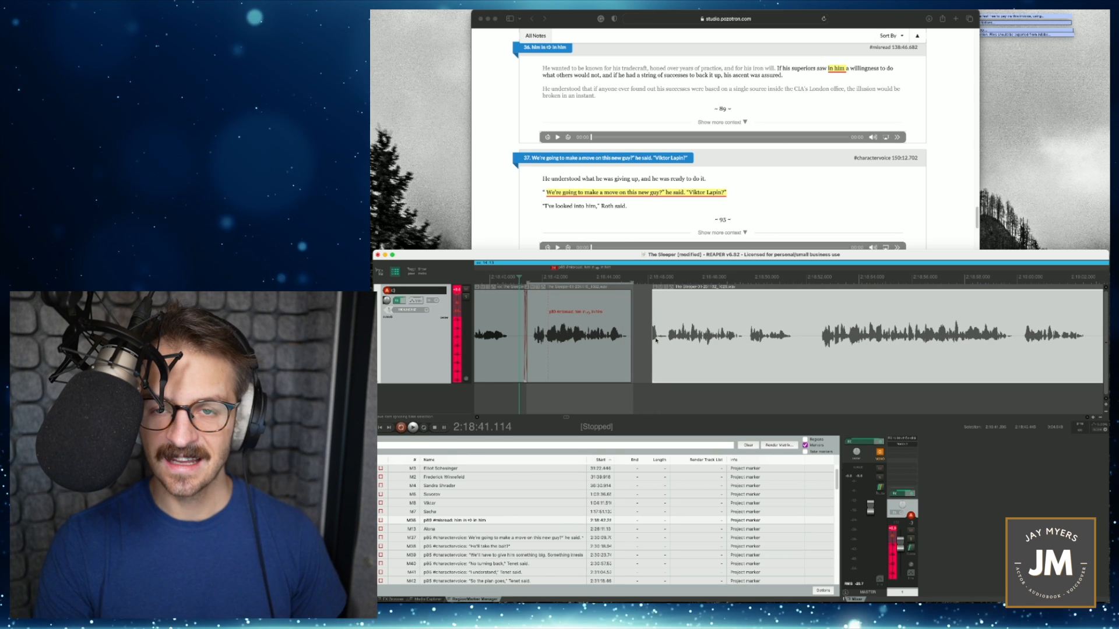
{"action": "left_click_drag", "start_coordinate": [669, 352], "coordinate": [624, 348]}
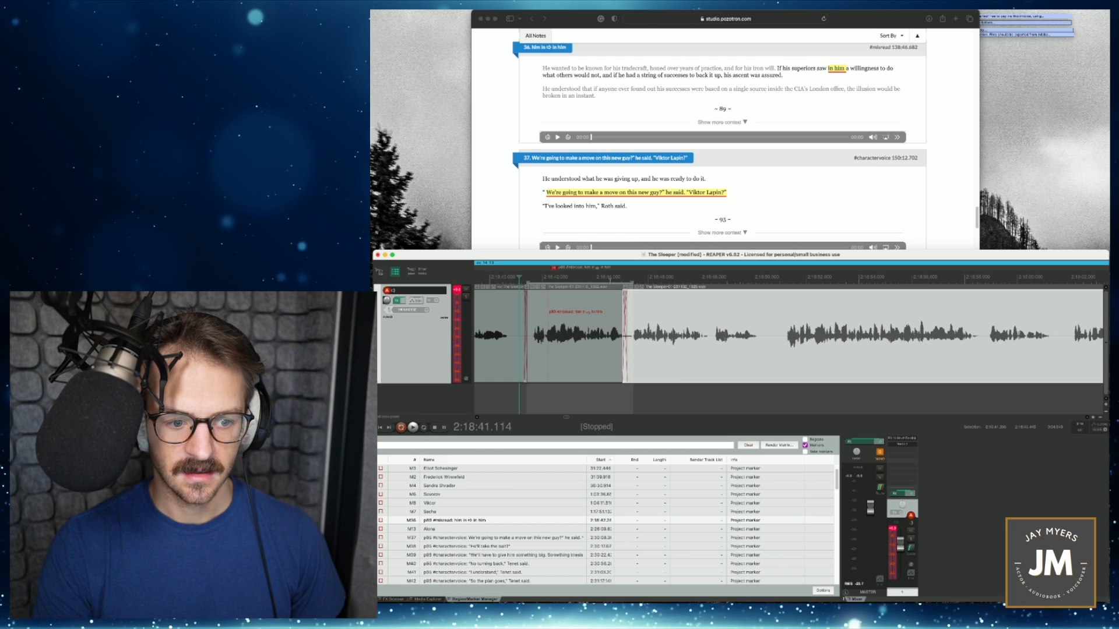
{"action": "key", "text": "space"}
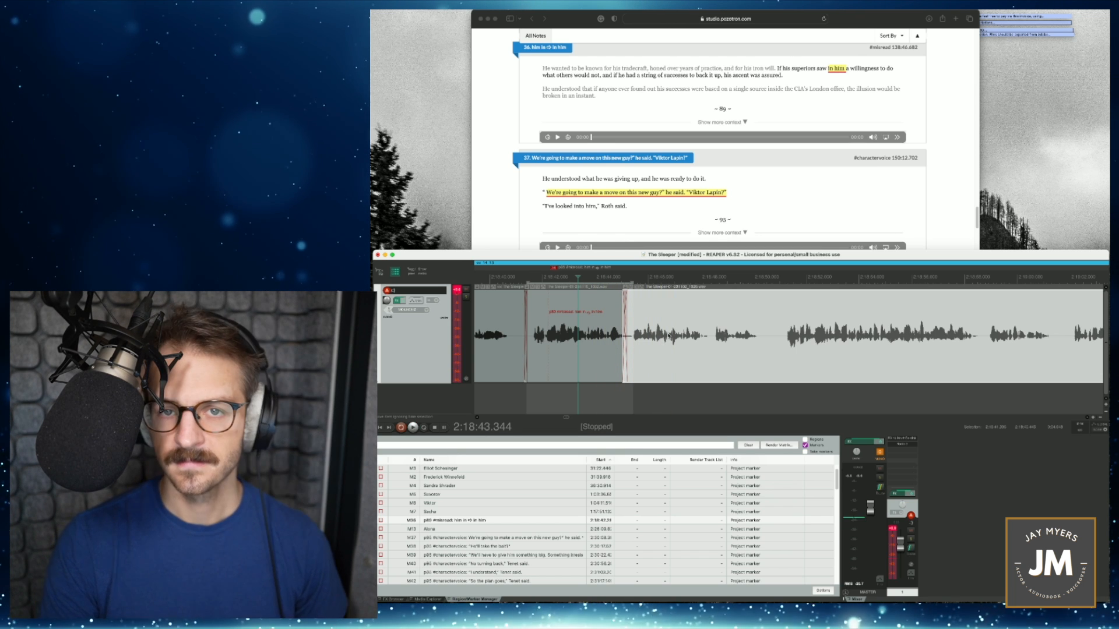
{"action": "left_click", "coordinate": [484, 521]}
- Set the time selection from the short pause at 2:53:09.834, by the "competent → complete" marker, to the end of the sentence
{"action": "left_click_drag", "start_coordinate": [852, 282], "coordinate": [998, 290]}
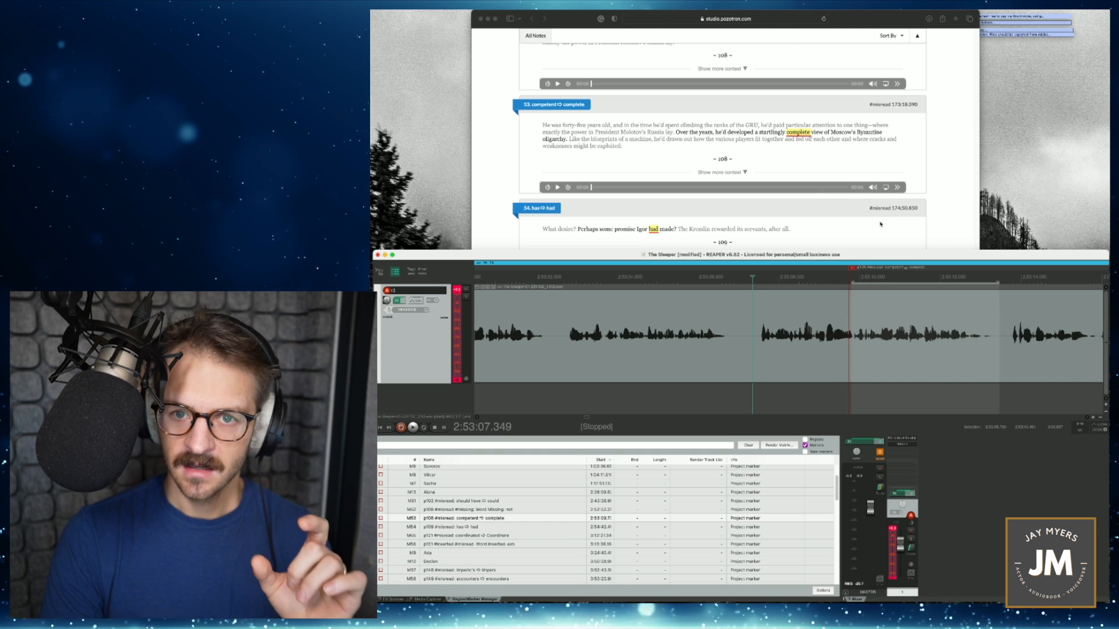
{"action": "scroll", "coordinate": [866, 342], "scroll_direction": "up", "scroll_amount": 1}
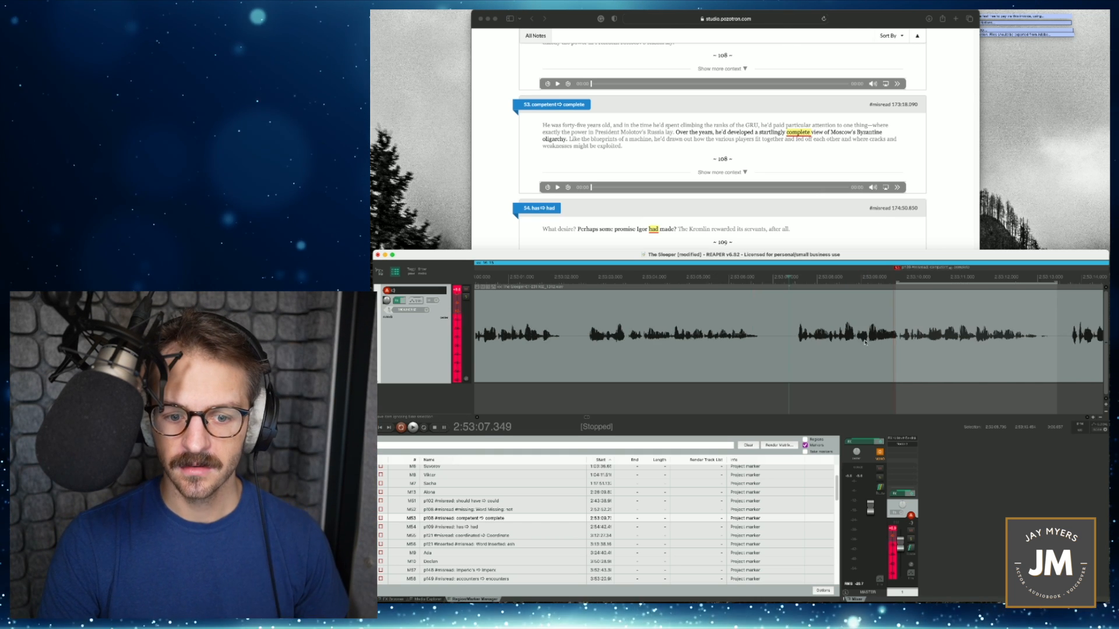
{"action": "scroll", "coordinate": [866, 343], "scroll_direction": "up", "scroll_amount": 3}
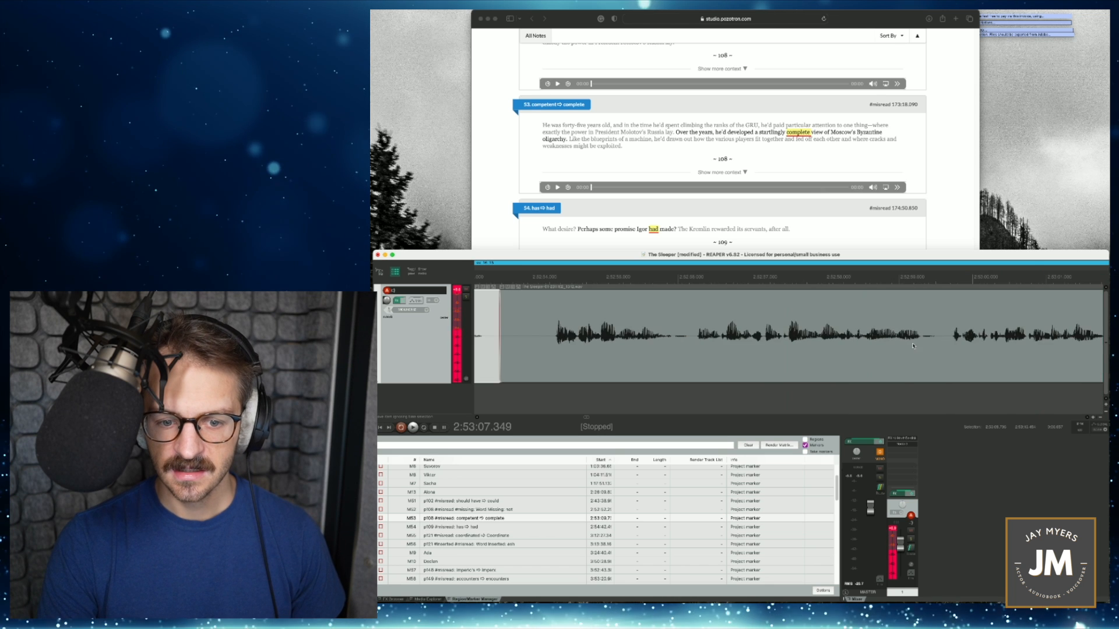
{"action": "scroll", "coordinate": [914, 346], "scroll_direction": "right", "scroll_amount": 5}
{"action": "scroll", "coordinate": [686, 346], "scroll_direction": "up", "scroll_amount": 2}
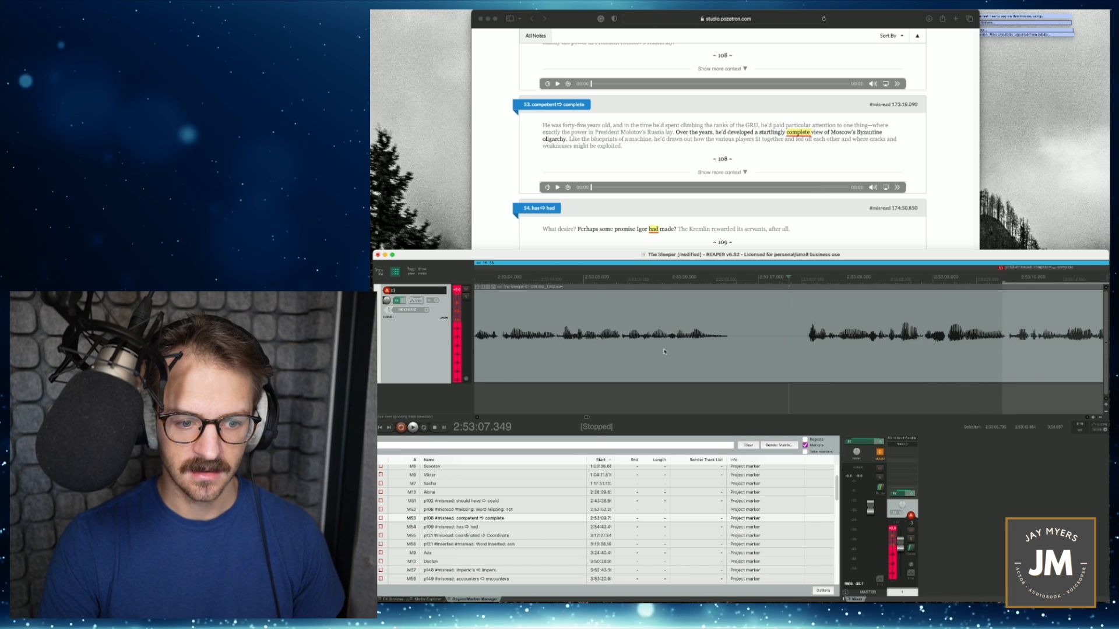
{"action": "left_click", "coordinate": [1019, 347]}
{"action": "scroll", "coordinate": [1018, 346], "scroll_direction": "up", "scroll_amount": 5}
{"action": "left_click_drag", "start_coordinate": [789, 282], "coordinate": [798, 282]}
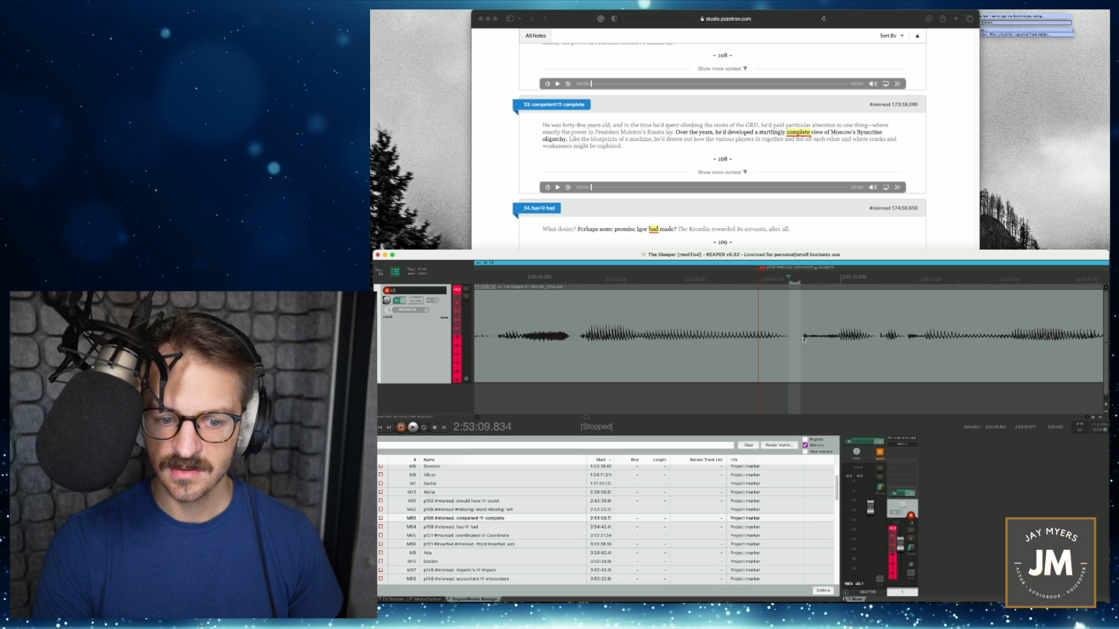
{"action": "scroll", "coordinate": [805, 336], "scroll_direction": "down", "scroll_amount": 5}
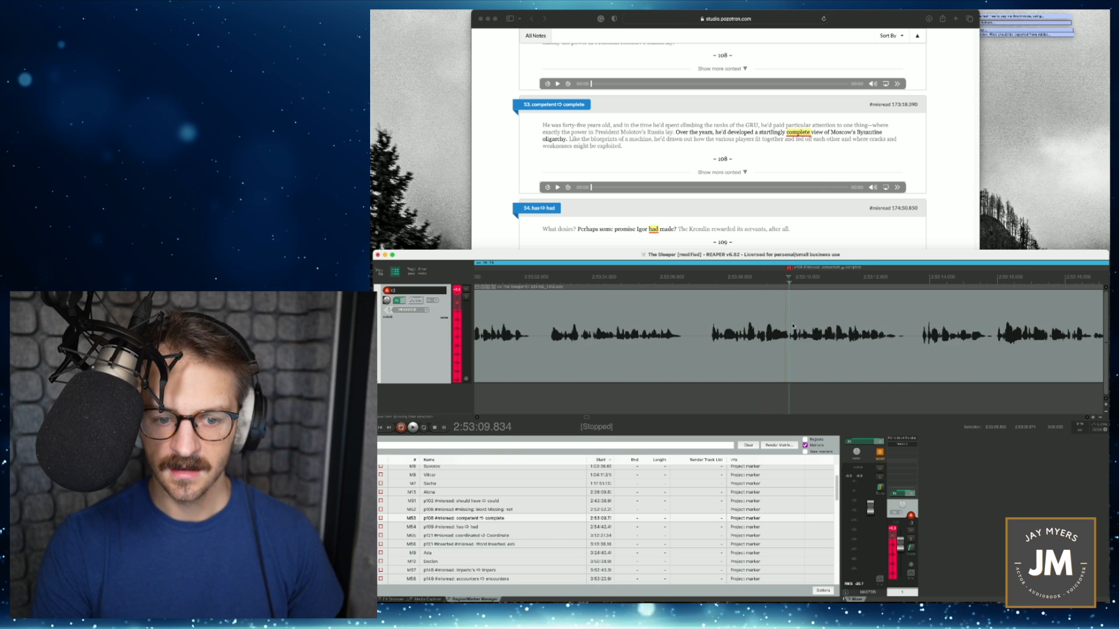
{"action": "scroll", "coordinate": [795, 295], "scroll_direction": "up", "scroll_amount": 3}
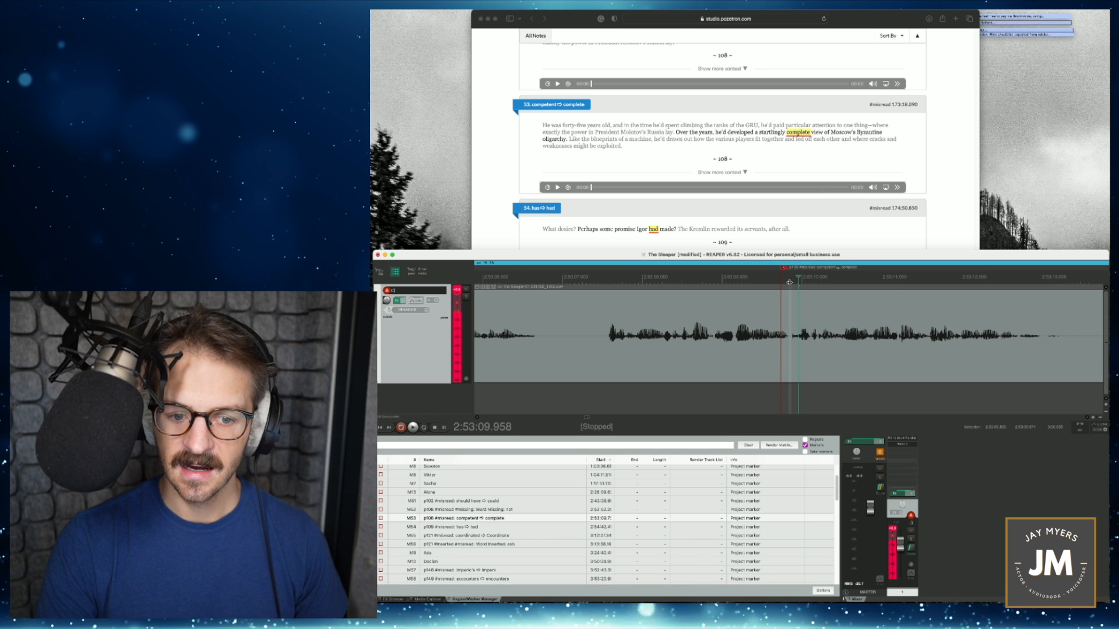
{"action": "left_click_drag", "start_coordinate": [799, 283], "coordinate": [1066, 290]}
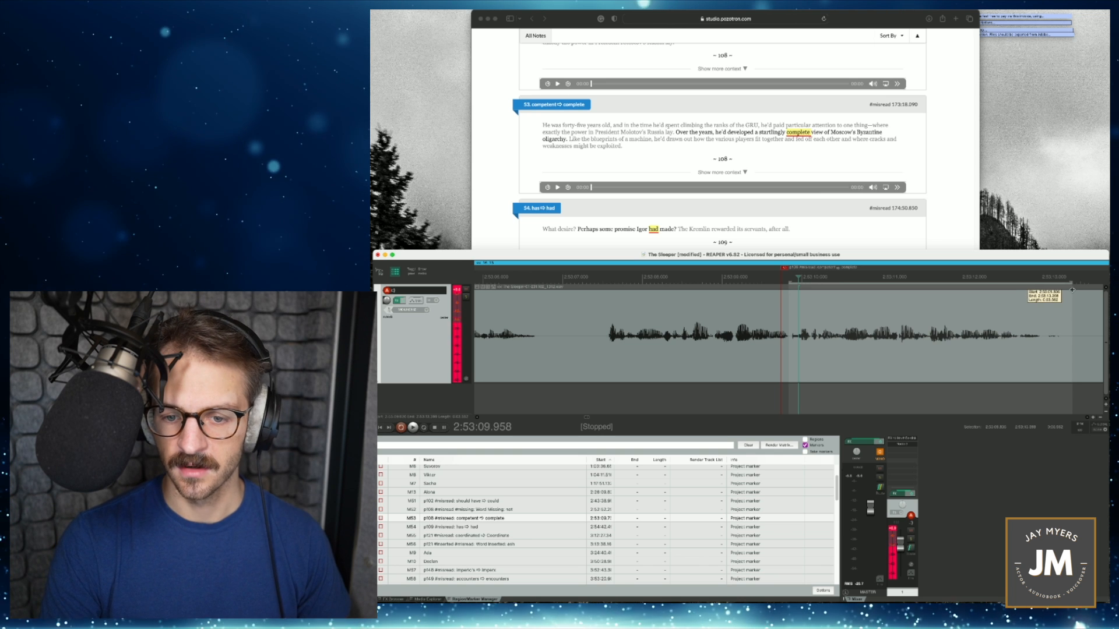
- Record the corrected "complete view" phrase into the selection with a lead-in from 2:53:08.024, and play the punch-in transition
{"action": "left_click", "coordinate": [643, 278]}
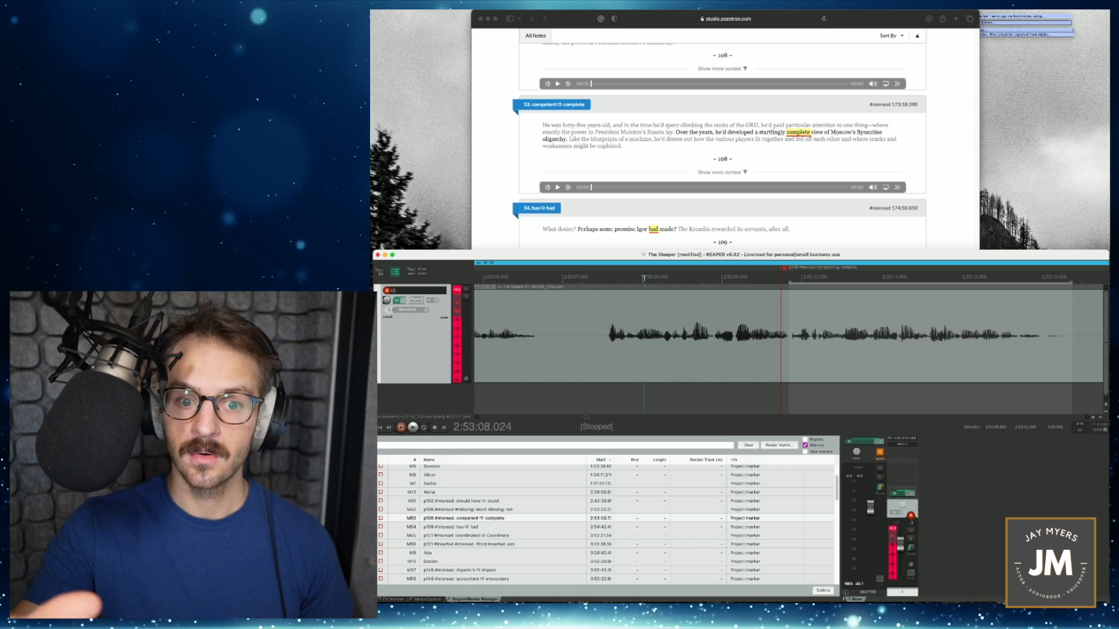
{"action": "key", "text": "super+r"}
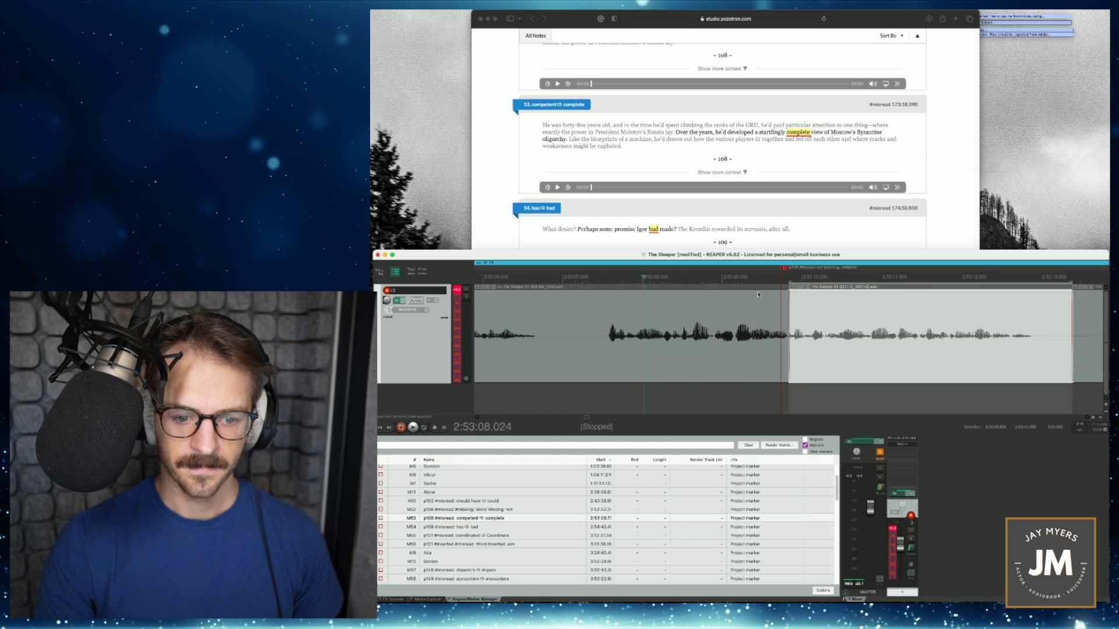
{"action": "left_click", "coordinate": [710, 279]}
{"action": "key", "text": "space"}
{"action": "key", "text": "space"}
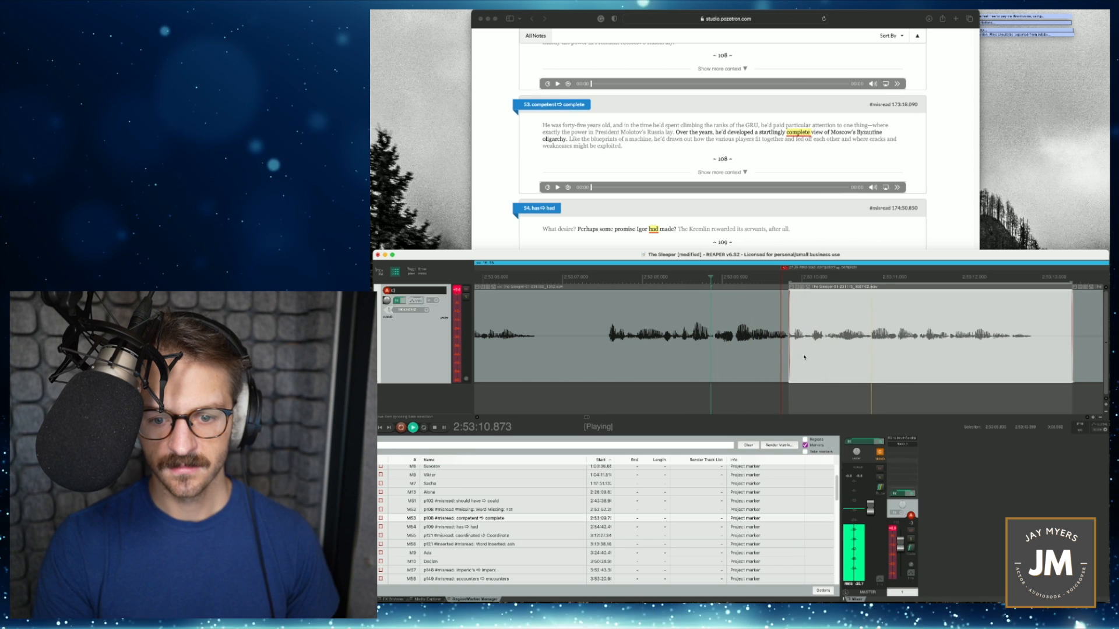
{"action": "key", "text": "space"}
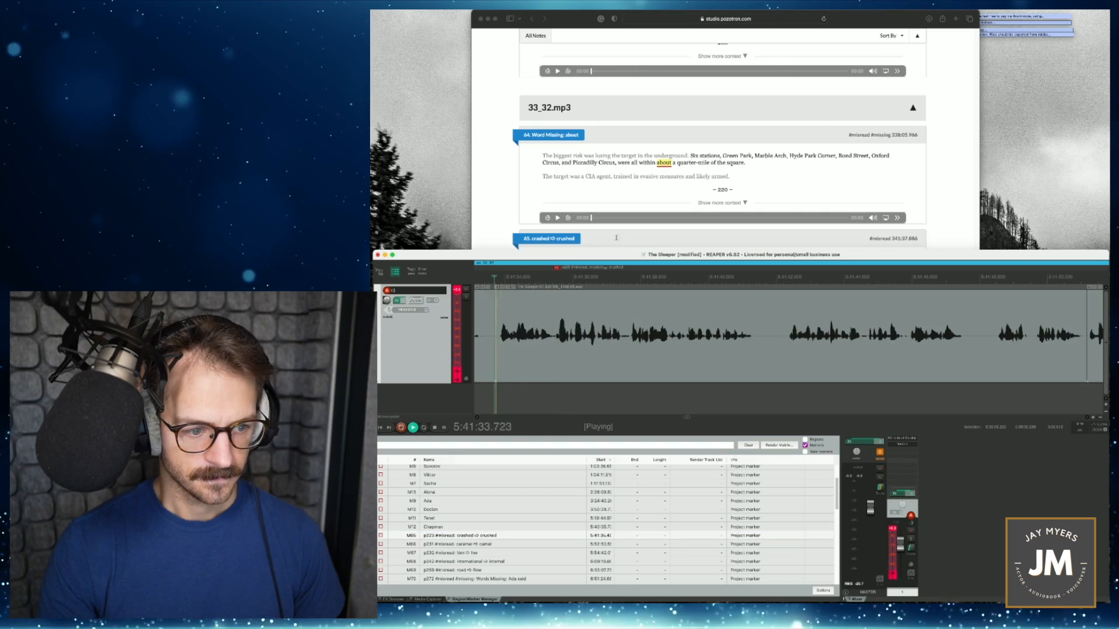
- Set the time selection over the misread phrase by the "crashed → crushed" marker, from the pause near 5:41:35.422 to the next short pause
{"action": "scroll", "coordinate": [749, 203], "scroll_direction": "down", "scroll_amount": 5}
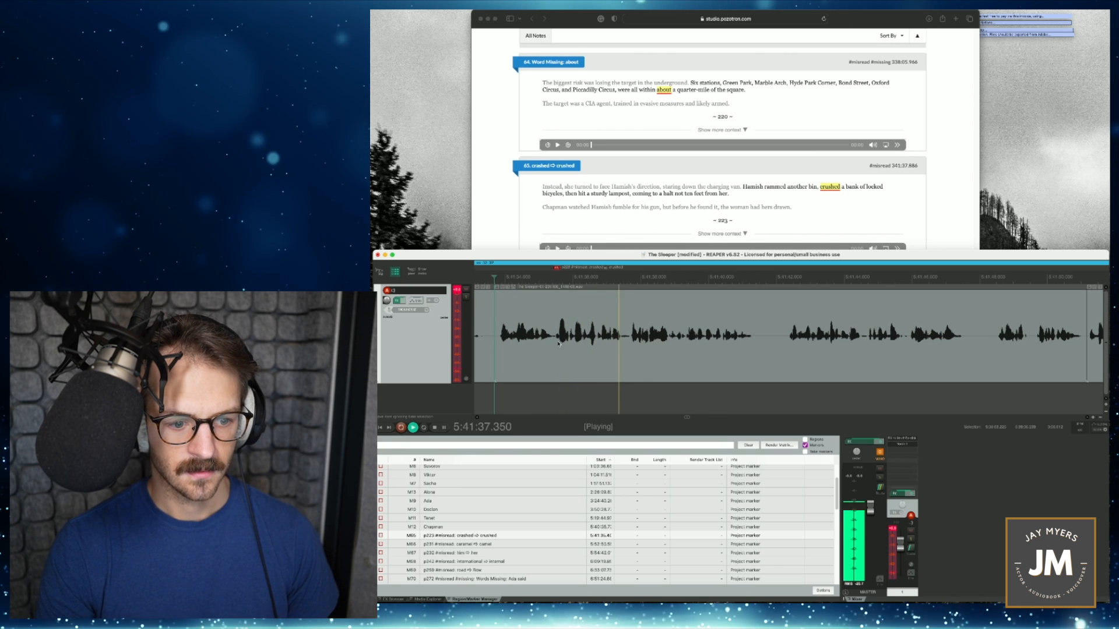
{"action": "key", "text": "space"}
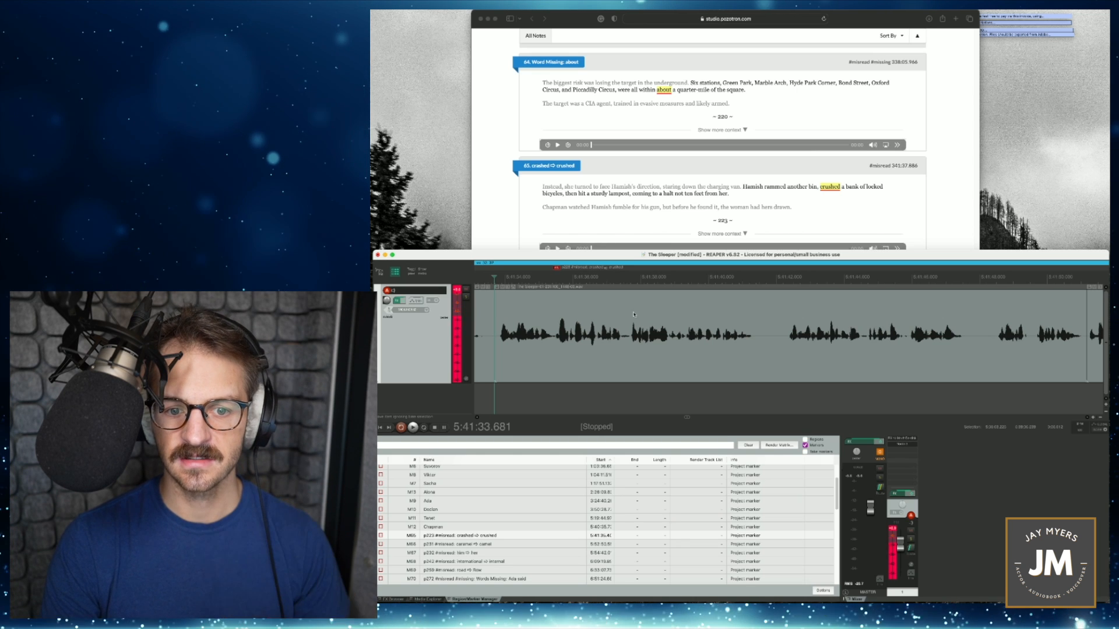
{"action": "scroll", "coordinate": [634, 315], "scroll_direction": "up", "scroll_amount": 3}
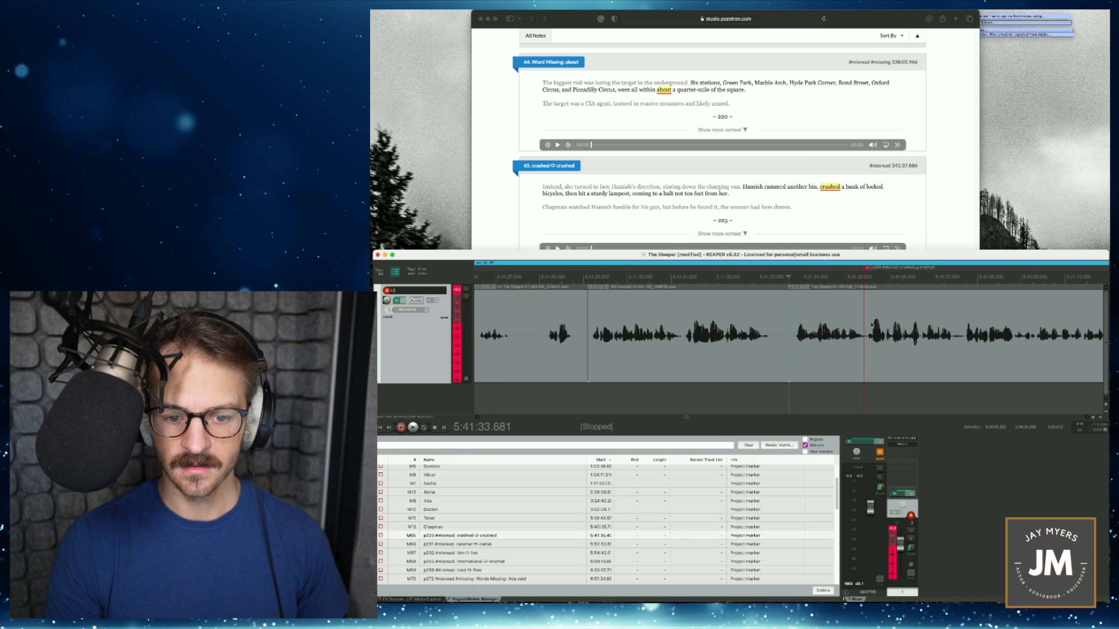
{"action": "scroll", "coordinate": [874, 337], "scroll_direction": "up", "scroll_amount": 3}
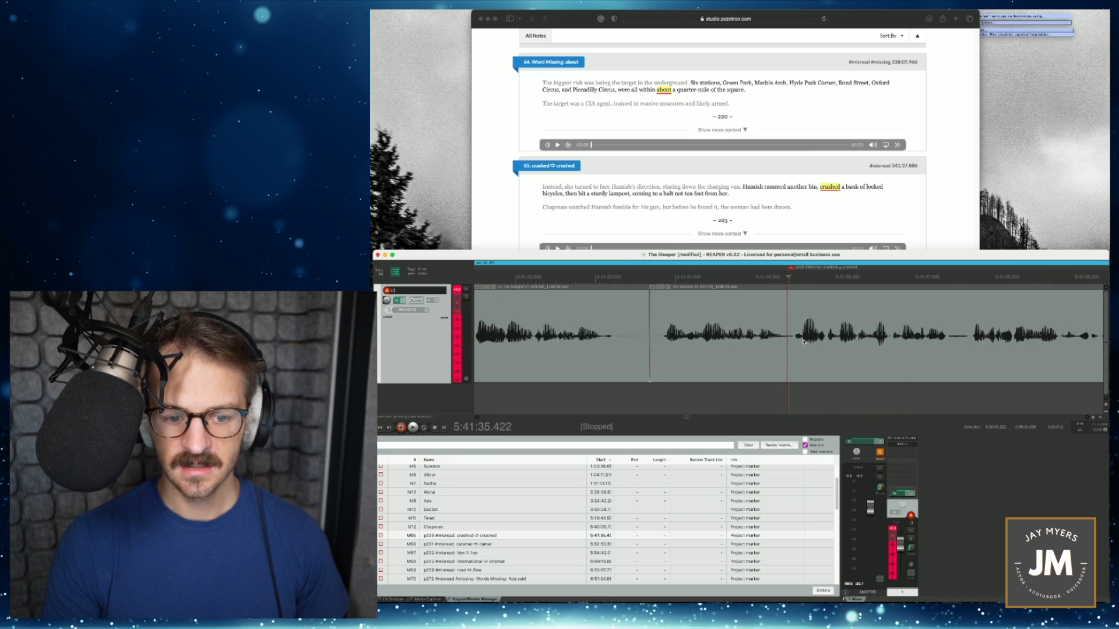
{"action": "scroll", "coordinate": [804, 342], "scroll_direction": "up", "scroll_amount": 1}
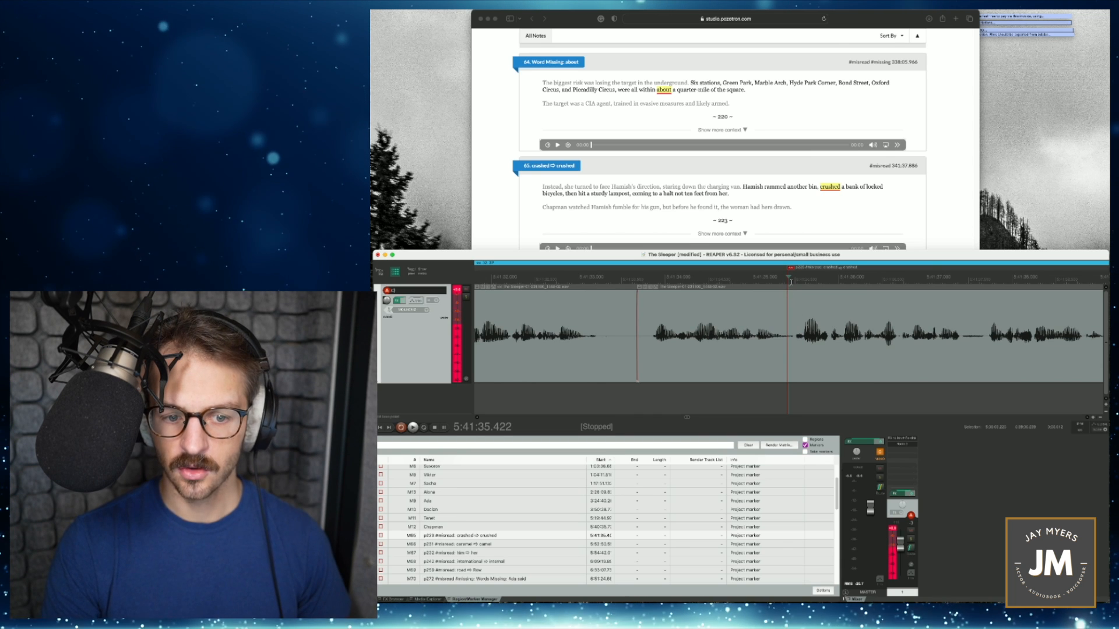
{"action": "left_click_drag", "start_coordinate": [791, 282], "coordinate": [954, 293]}
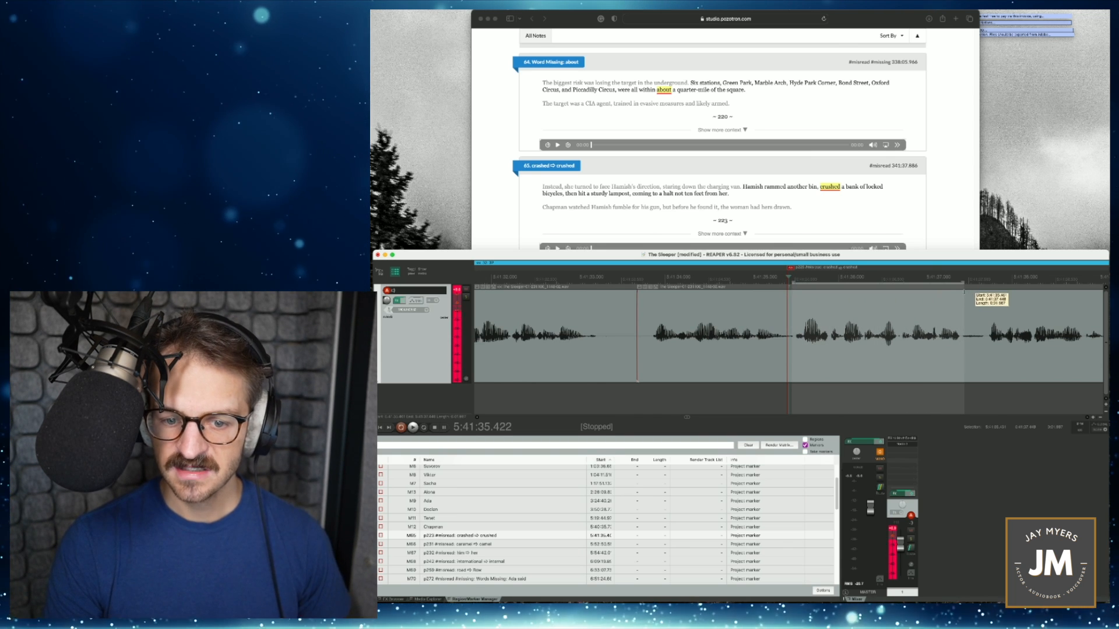
{"action": "left_click_drag", "start_coordinate": [965, 293], "coordinate": [985, 293]}
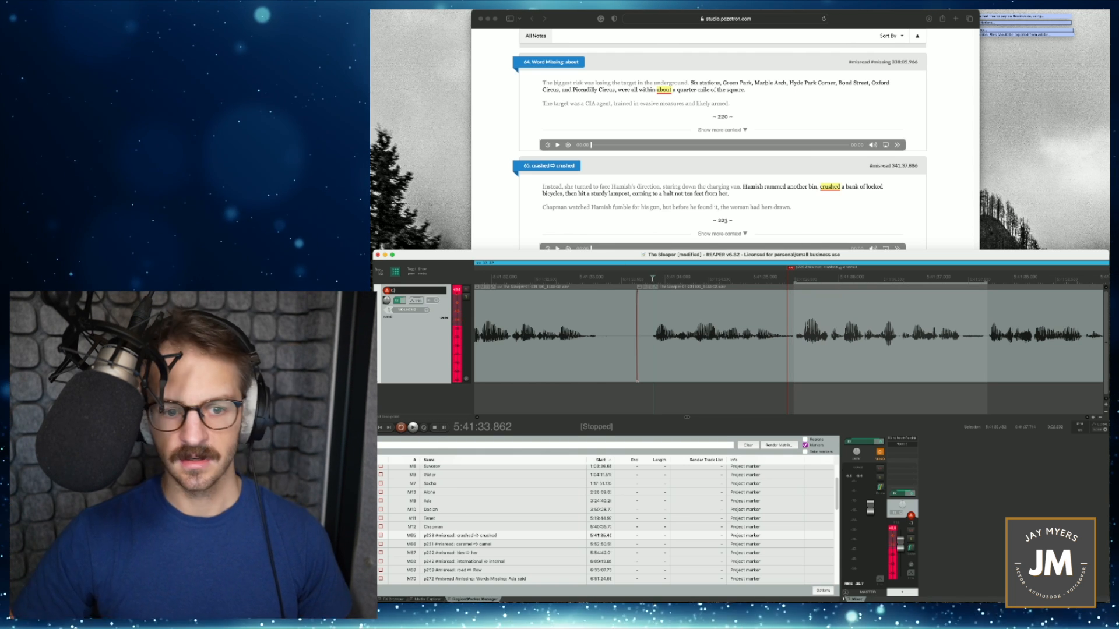
- Record the corrected "crushed" phrase into the selection with a lead-in from 5:41:33.862, and play the punch-in transition from 5:41:34.348
{"action": "key", "text": "super+r"}
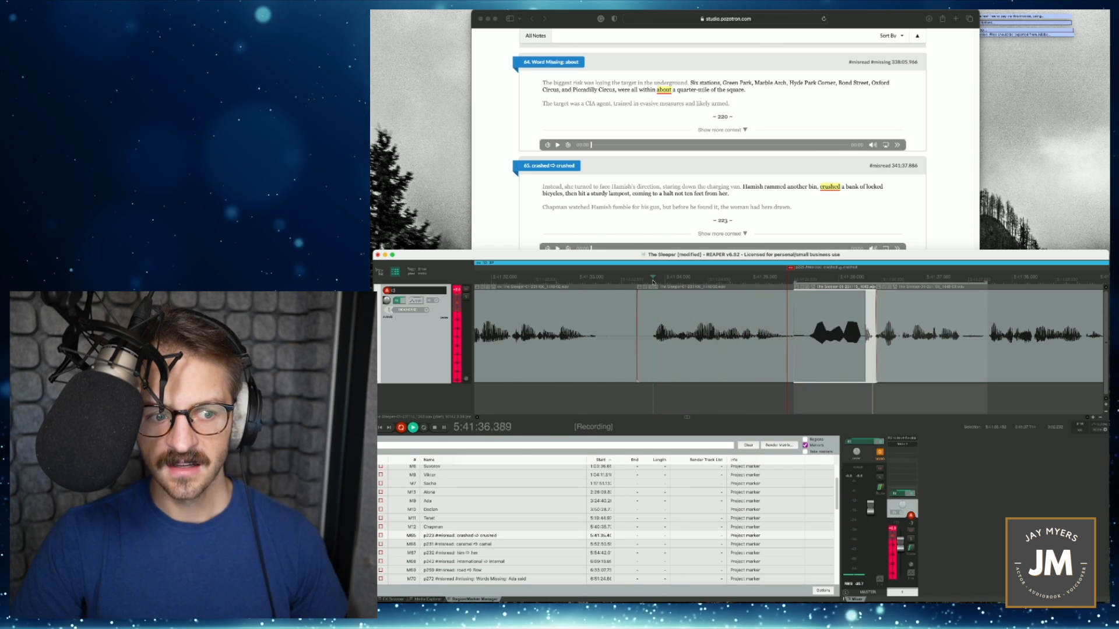
{"action": "key", "text": "space"}
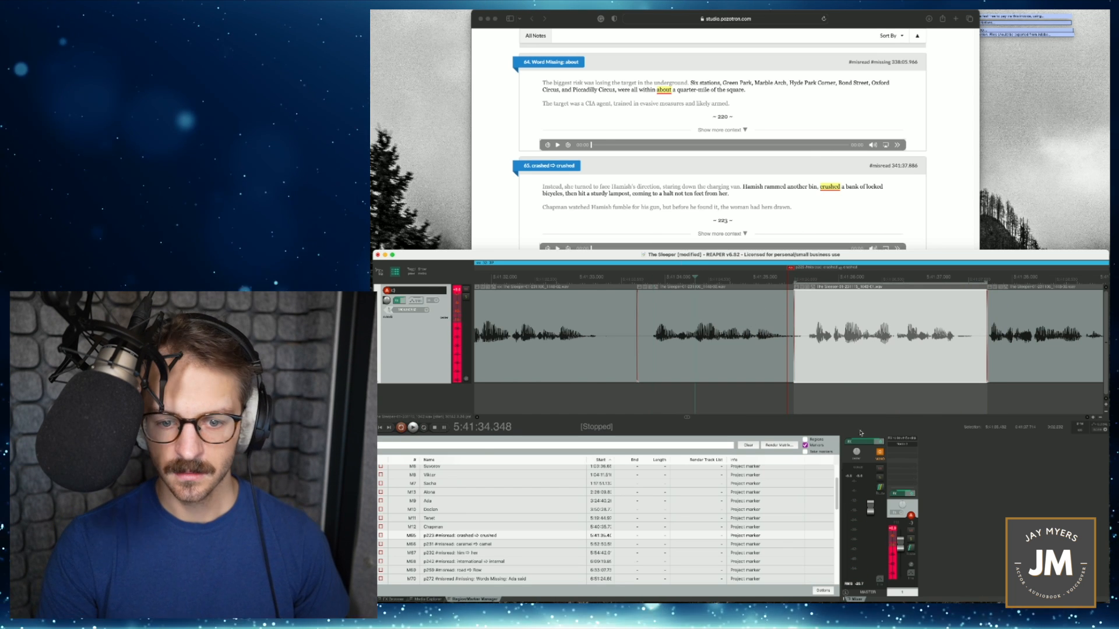
{"action": "key", "text": "space"}
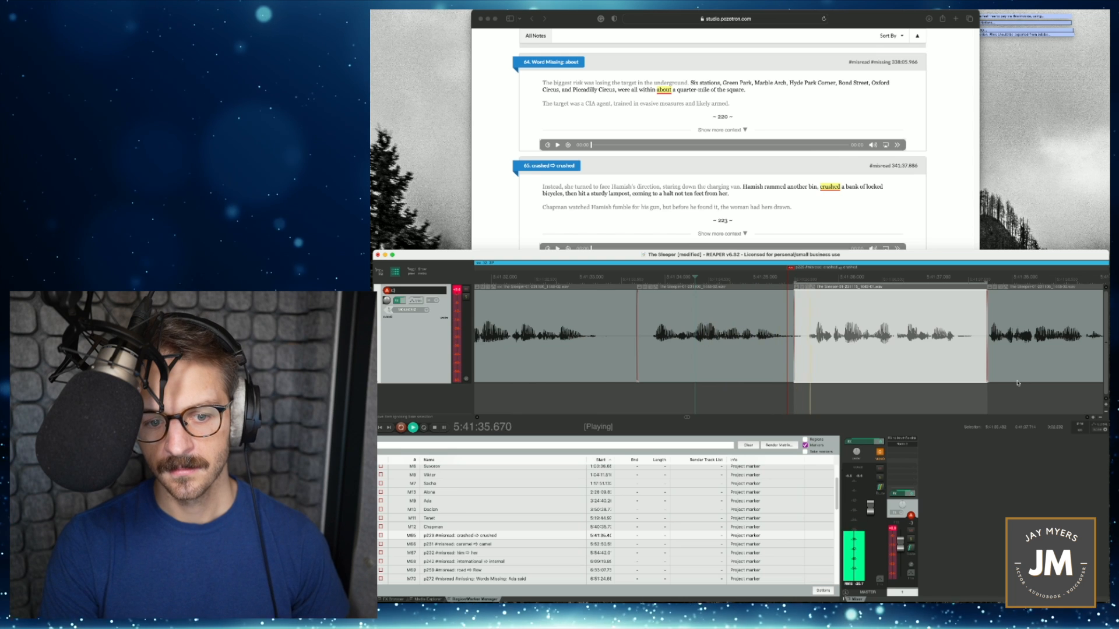
{"action": "key", "text": "space"}
- Open a gap before the "crushed" punch-in, adjust the item edges around it, and slide the trimmed punch-in back to 5:41:35.478
{"action": "left_click_drag", "start_coordinate": [888, 361], "coordinate": [898, 357]}
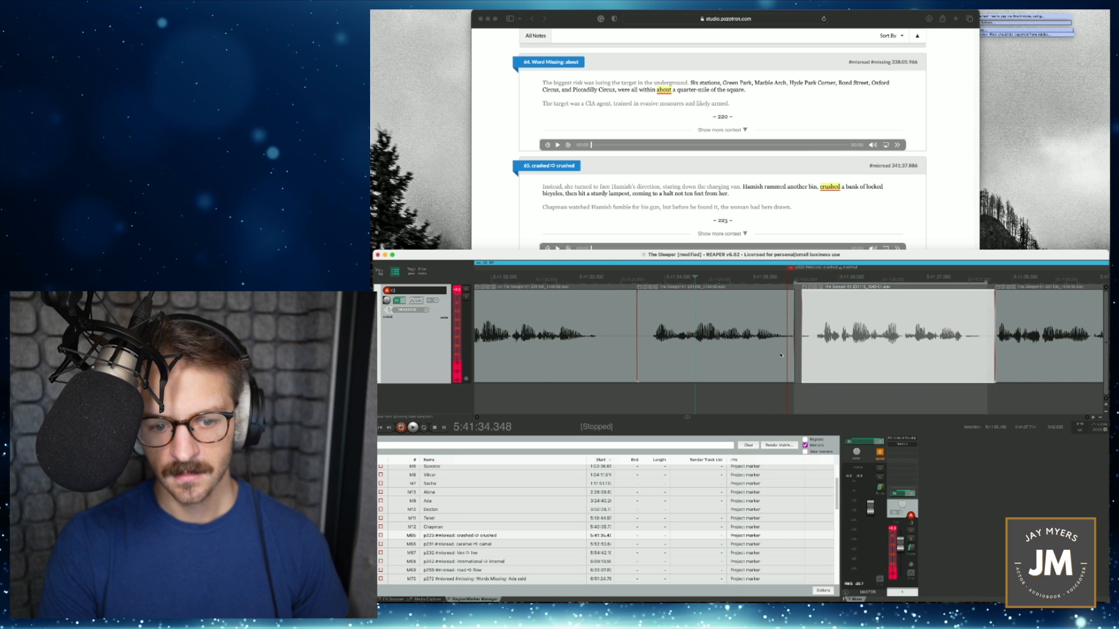
{"action": "left_click", "coordinate": [793, 349]}
{"action": "left_click_drag", "start_coordinate": [792, 349], "coordinate": [797, 348]}
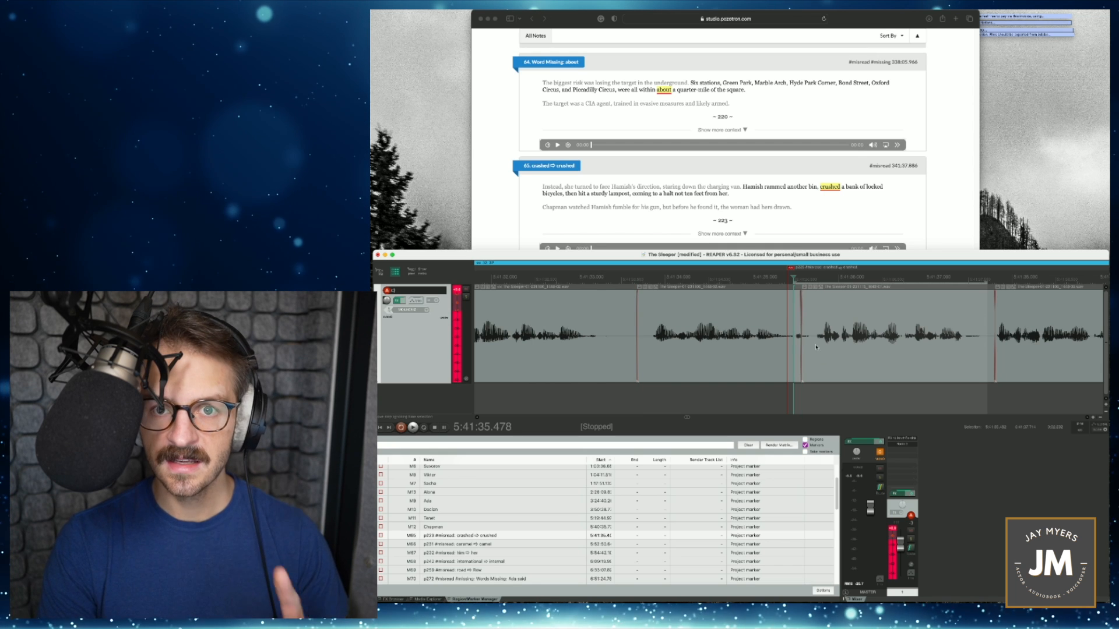
{"action": "left_click_drag", "start_coordinate": [808, 349], "coordinate": [815, 349]}
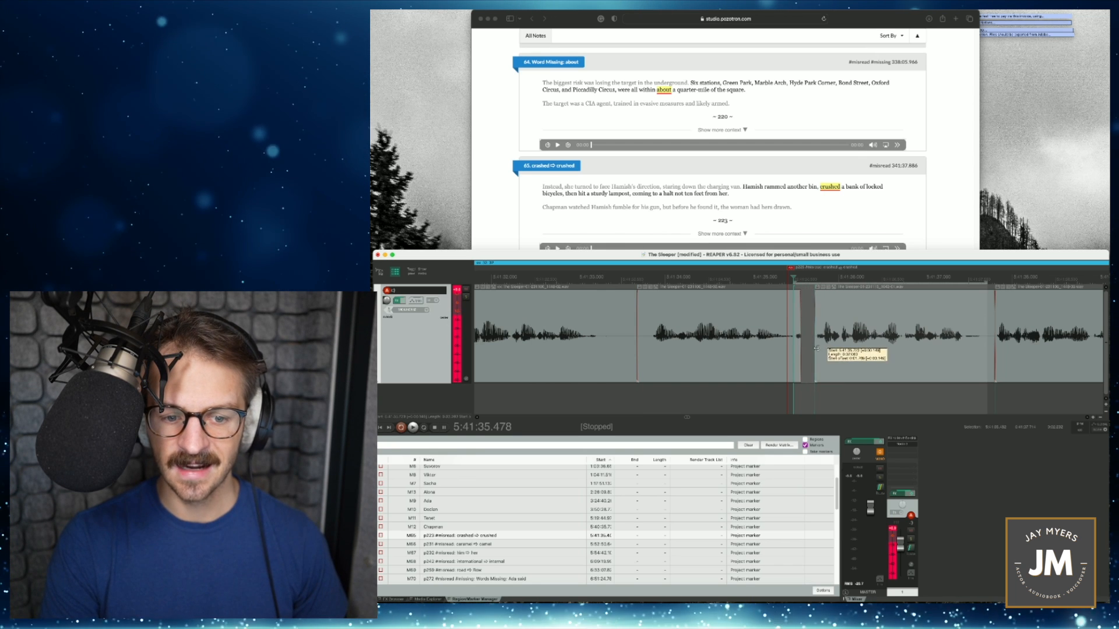
{"action": "left_click_drag", "start_coordinate": [798, 344], "coordinate": [806, 344]}
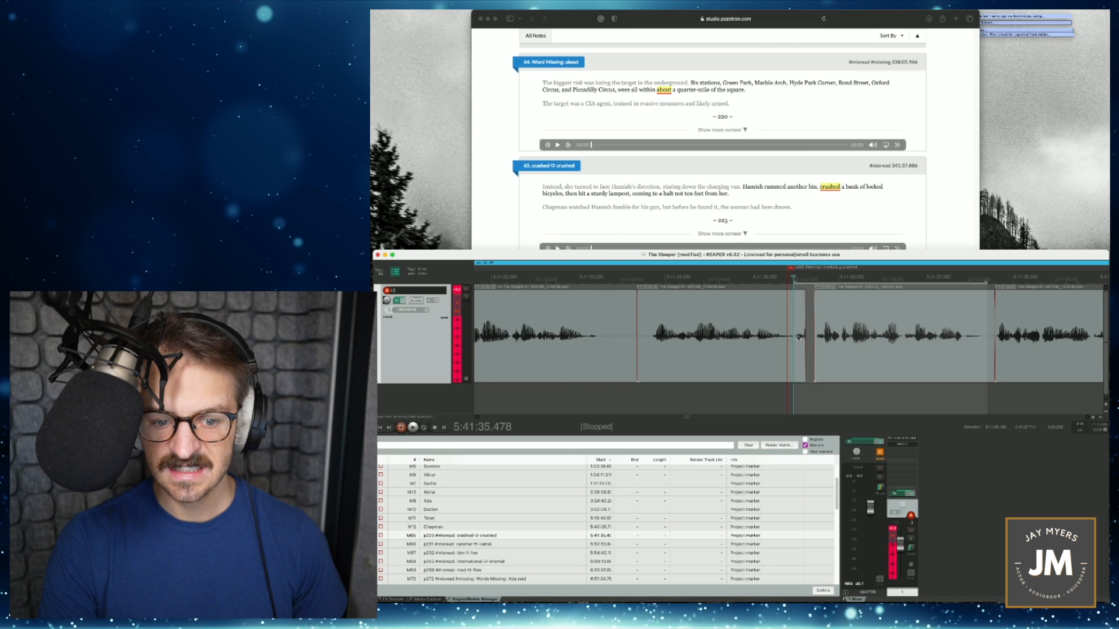
{"action": "left_click_drag", "start_coordinate": [847, 352], "coordinate": [793, 358]}
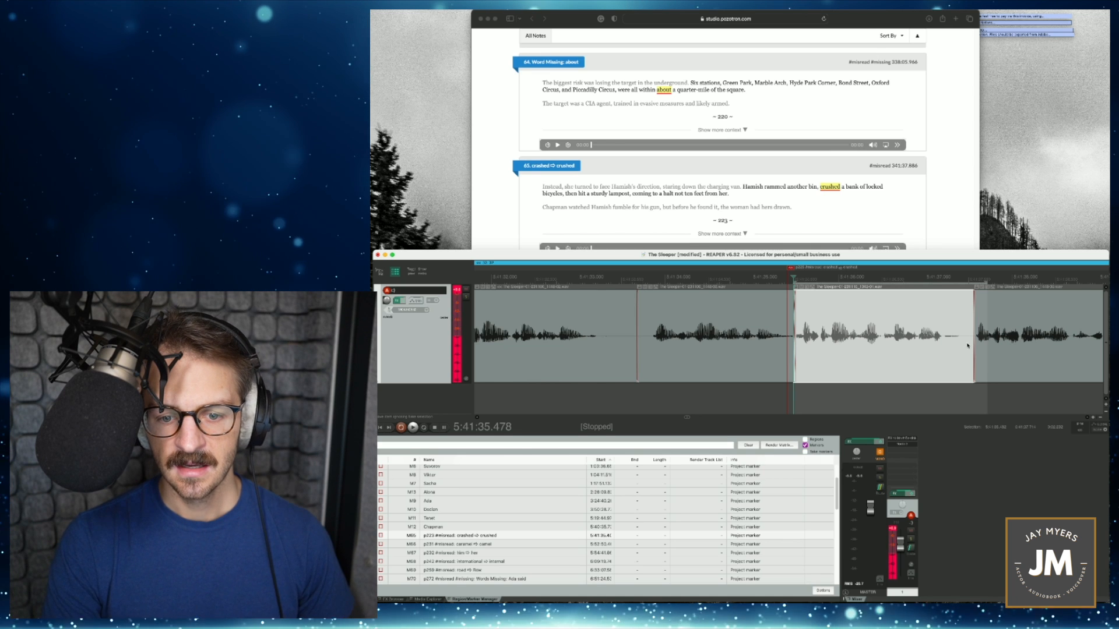
- Overlap the following item with the end of the "crushed" punch-in, play the join from 5:41:34.652, and select the finished marker
{"action": "left_click_drag", "start_coordinate": [975, 346], "coordinate": [942, 349]}
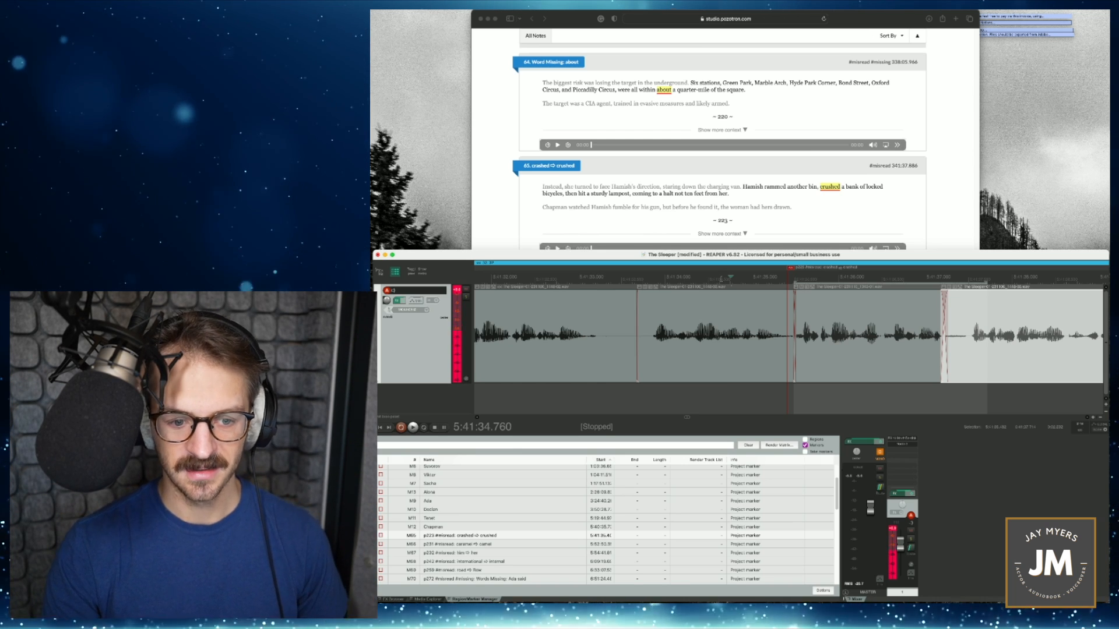
{"action": "key", "text": "space"}
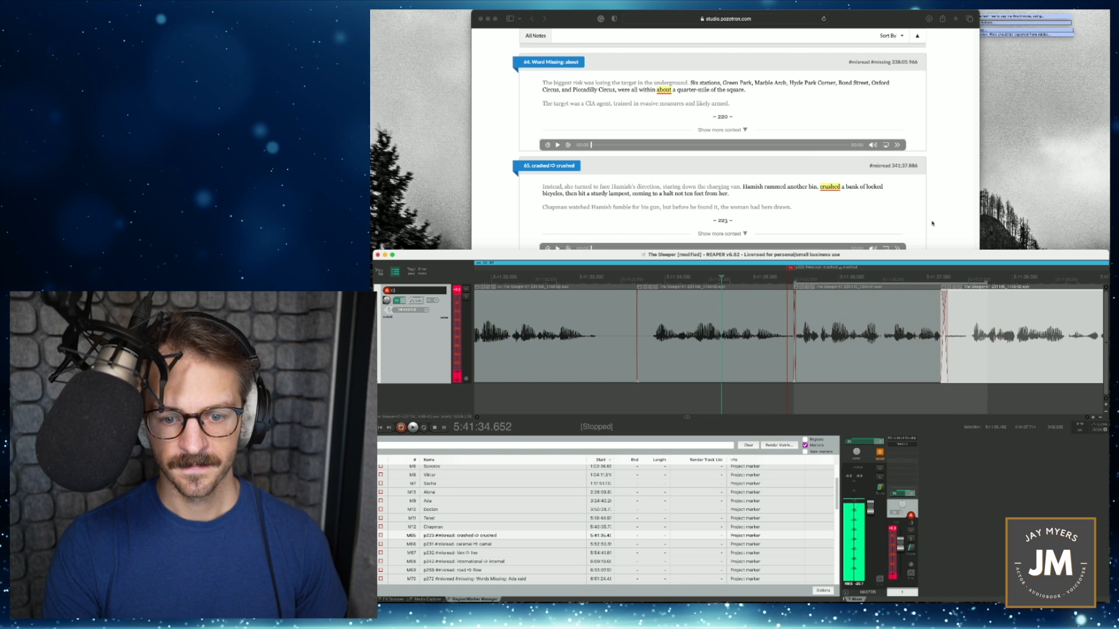
{"action": "key", "text": "space"}
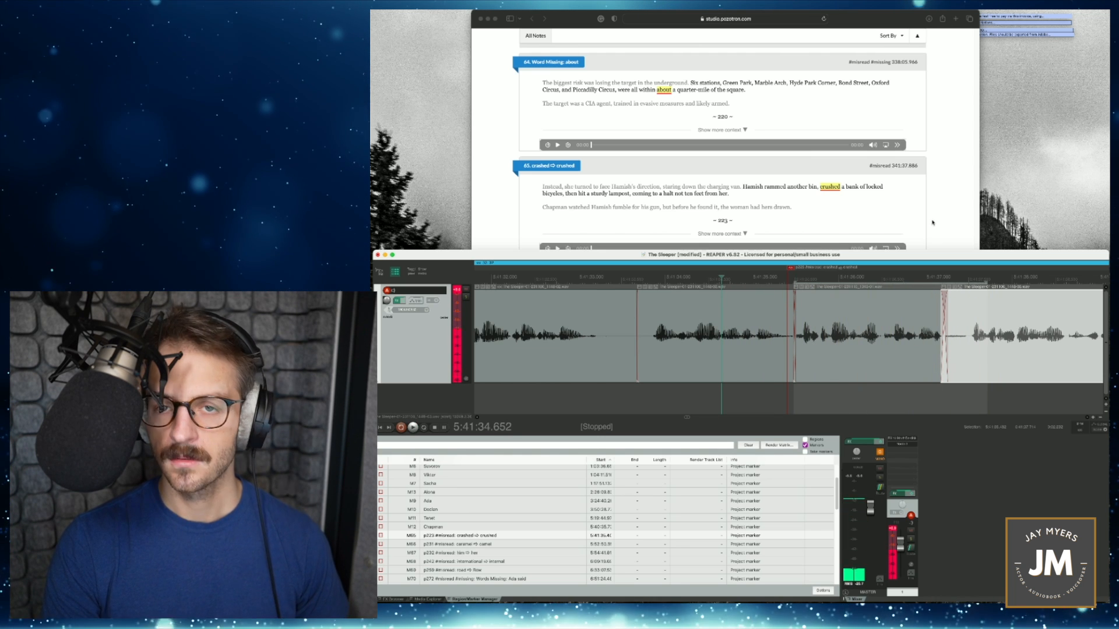
{"action": "left_click", "coordinate": [481, 536]}
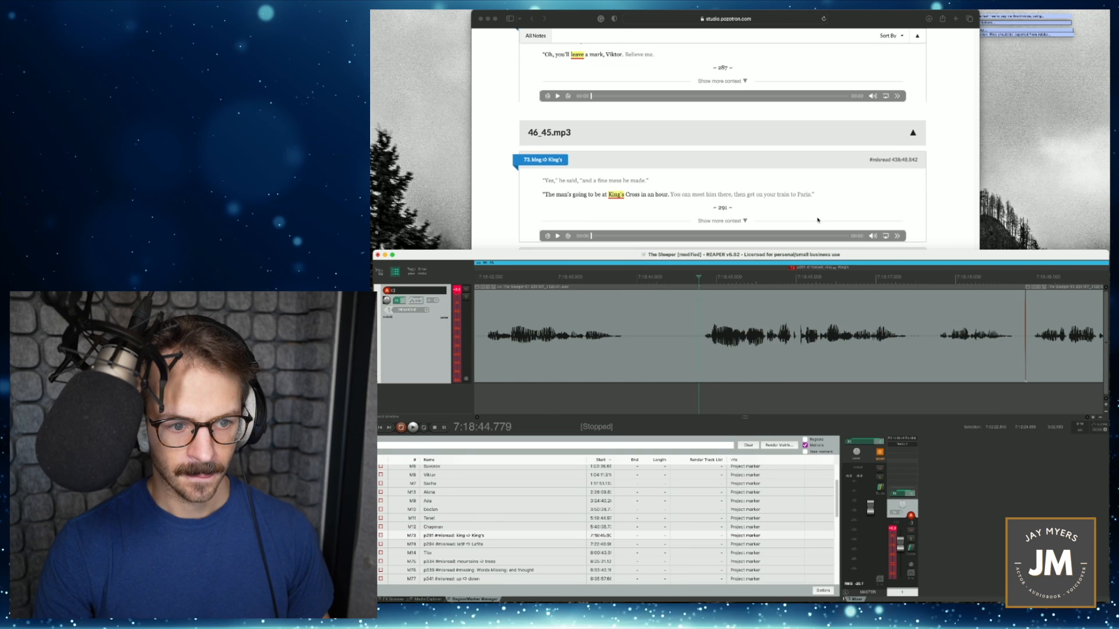
- Set the time selection from about 7:18:46.024 over the "King's Cross" misread, and record the corrected phrase with a lead-in from 7:18:45.078
{"action": "left_click", "coordinate": [798, 328]}
{"action": "key", "text": "space"}
{"action": "left_click_drag", "start_coordinate": [798, 286], "coordinate": [931, 286]}
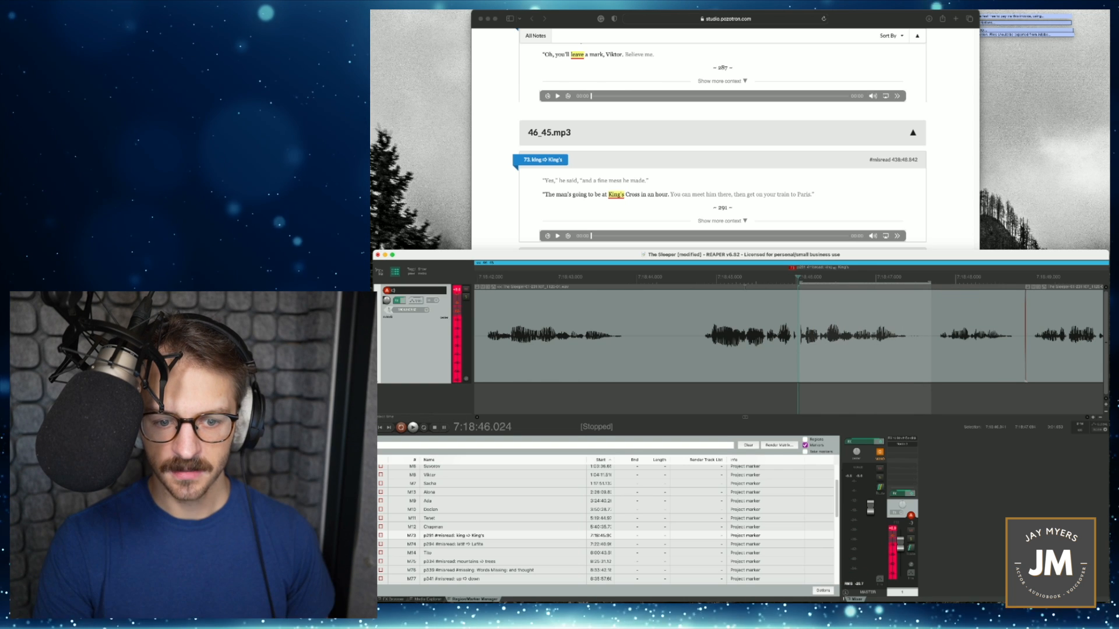
{"action": "key", "text": "ctrl+r"}
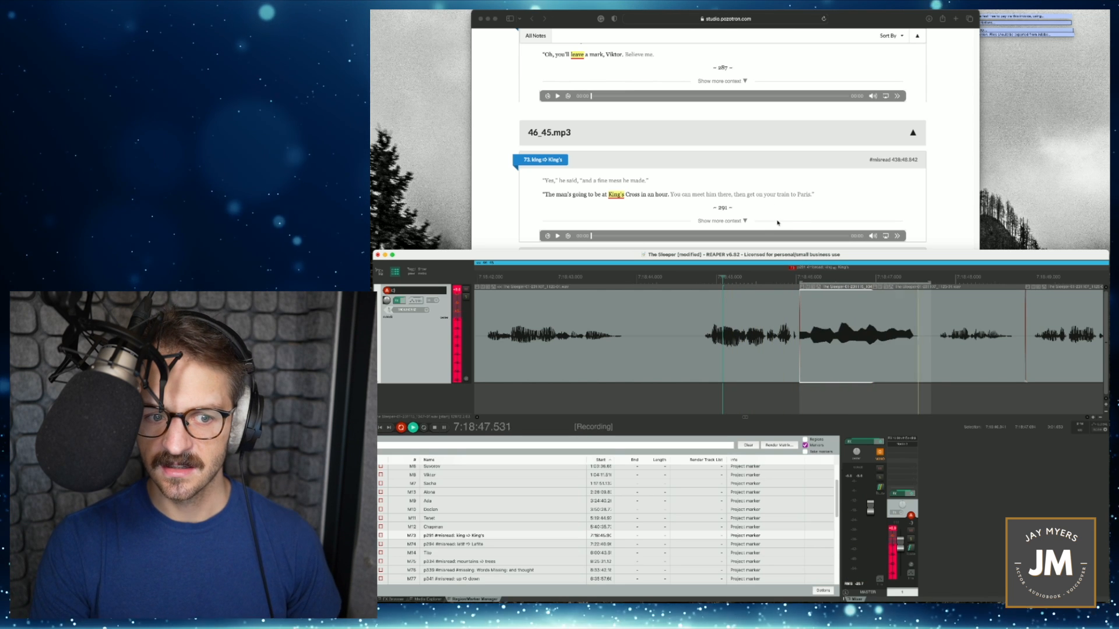
{"action": "key", "text": "space"}
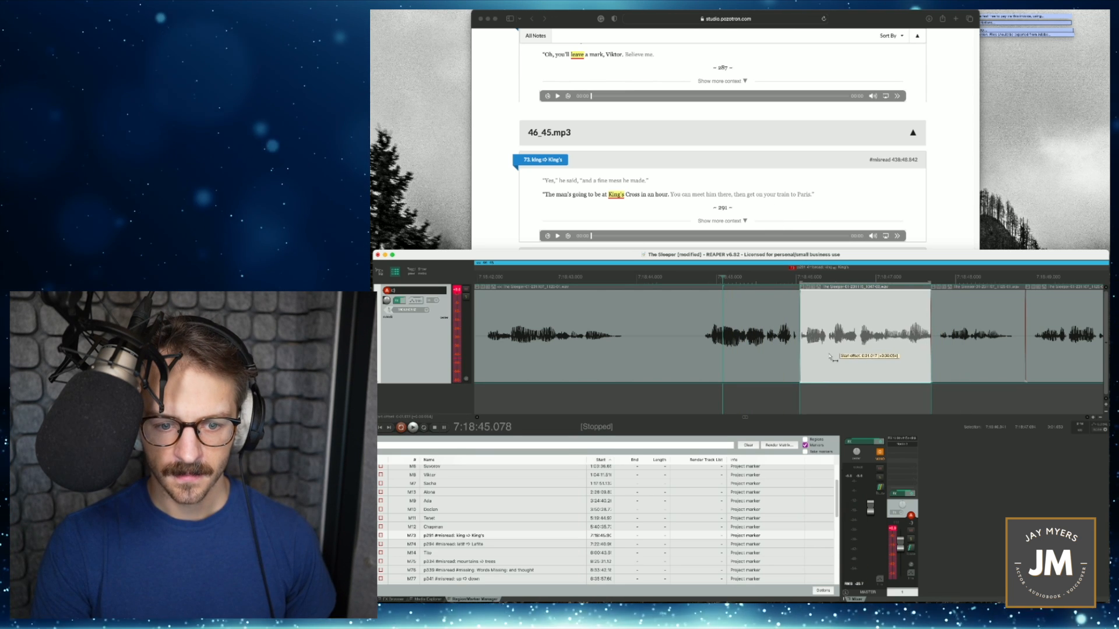
- Extend the end of the "King's Cross" punch-in, overlap the following item with it, and play the transition from 7:18:45.282
{"action": "left_click_drag", "start_coordinate": [950, 351], "coordinate": [987, 354]}
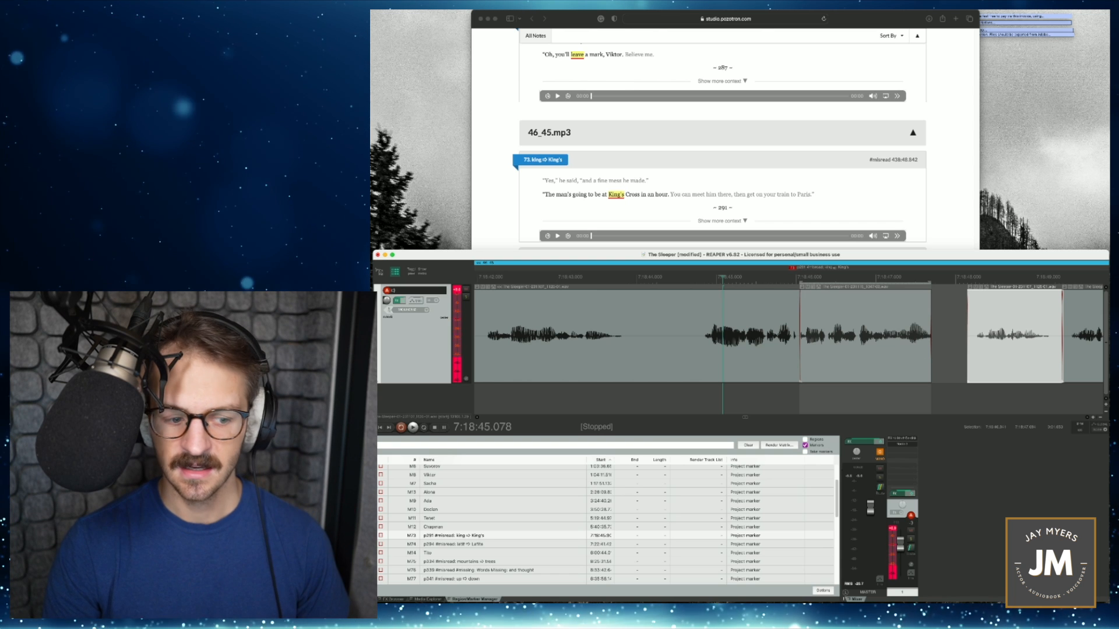
{"action": "left_click_drag", "start_coordinate": [930, 356], "coordinate": [946, 355]}
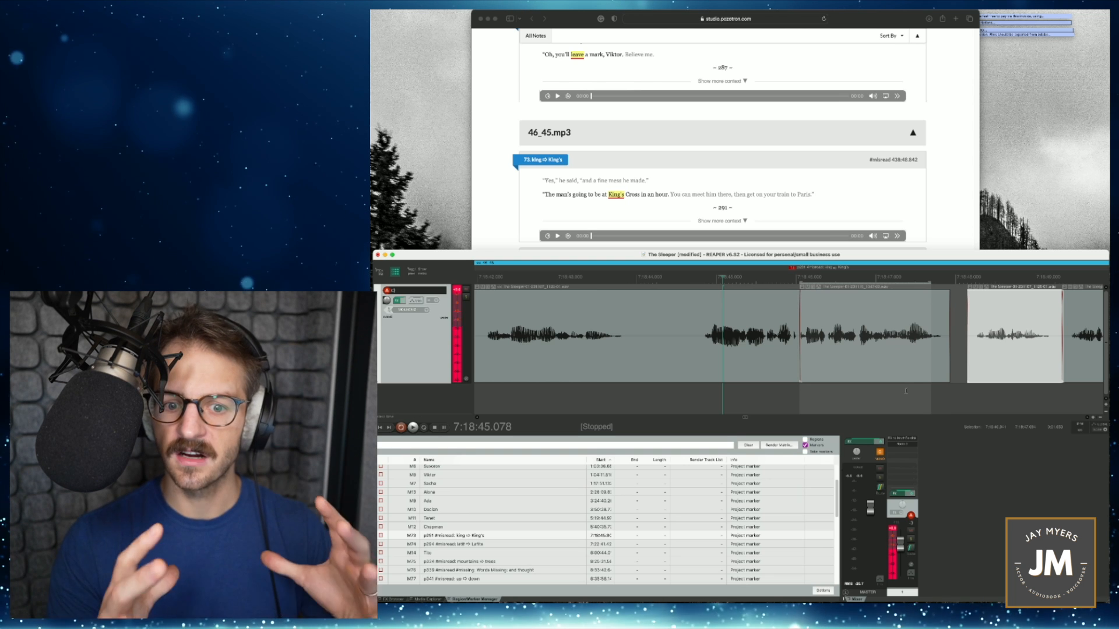
{"action": "left_click_drag", "start_coordinate": [984, 375], "coordinate": [981, 370]}
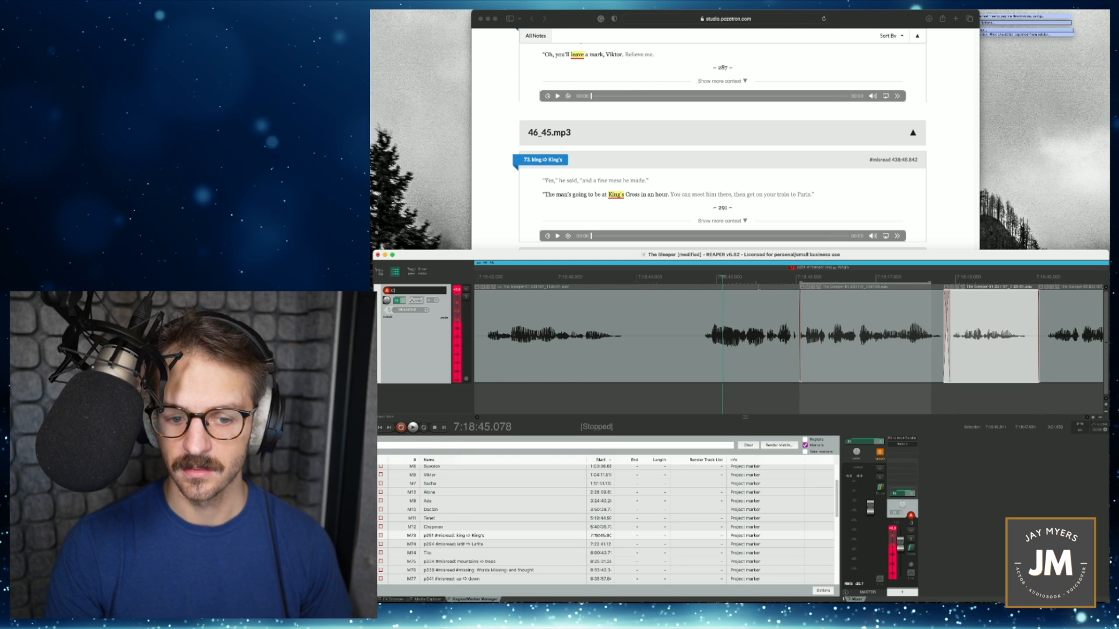
{"action": "left_click", "coordinate": [739, 393]}
{"action": "key", "text": "space"}
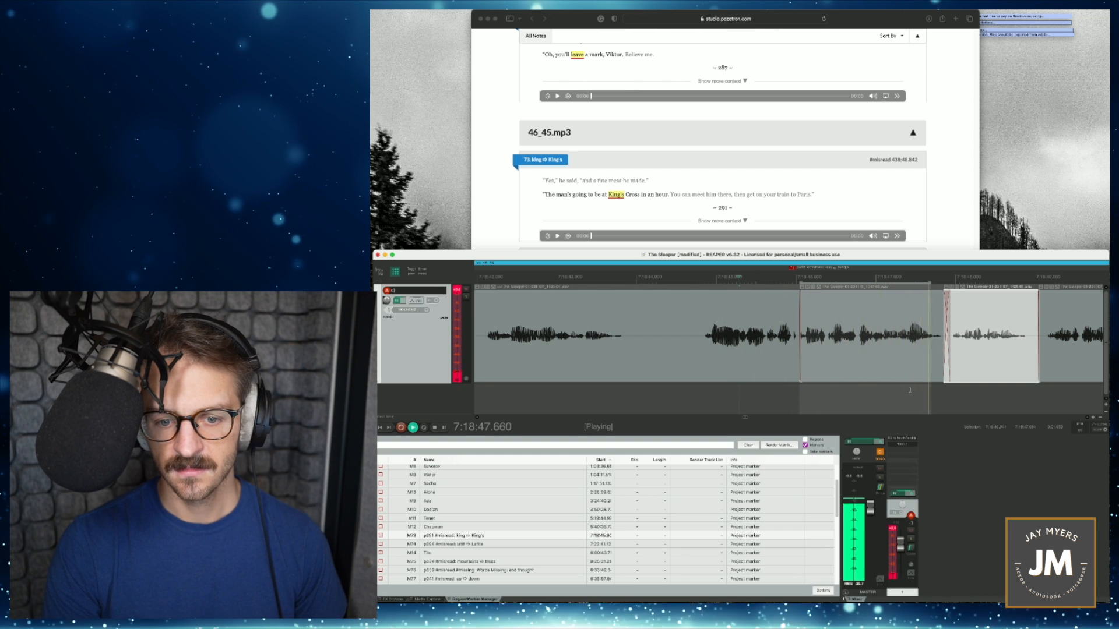
{"action": "key", "text": "space"}
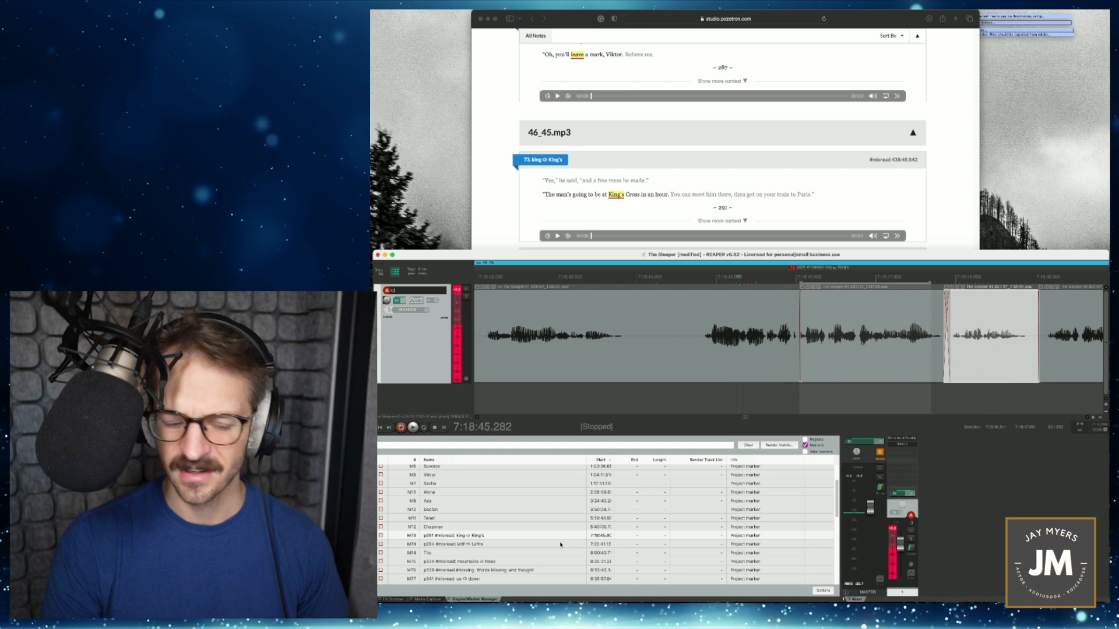